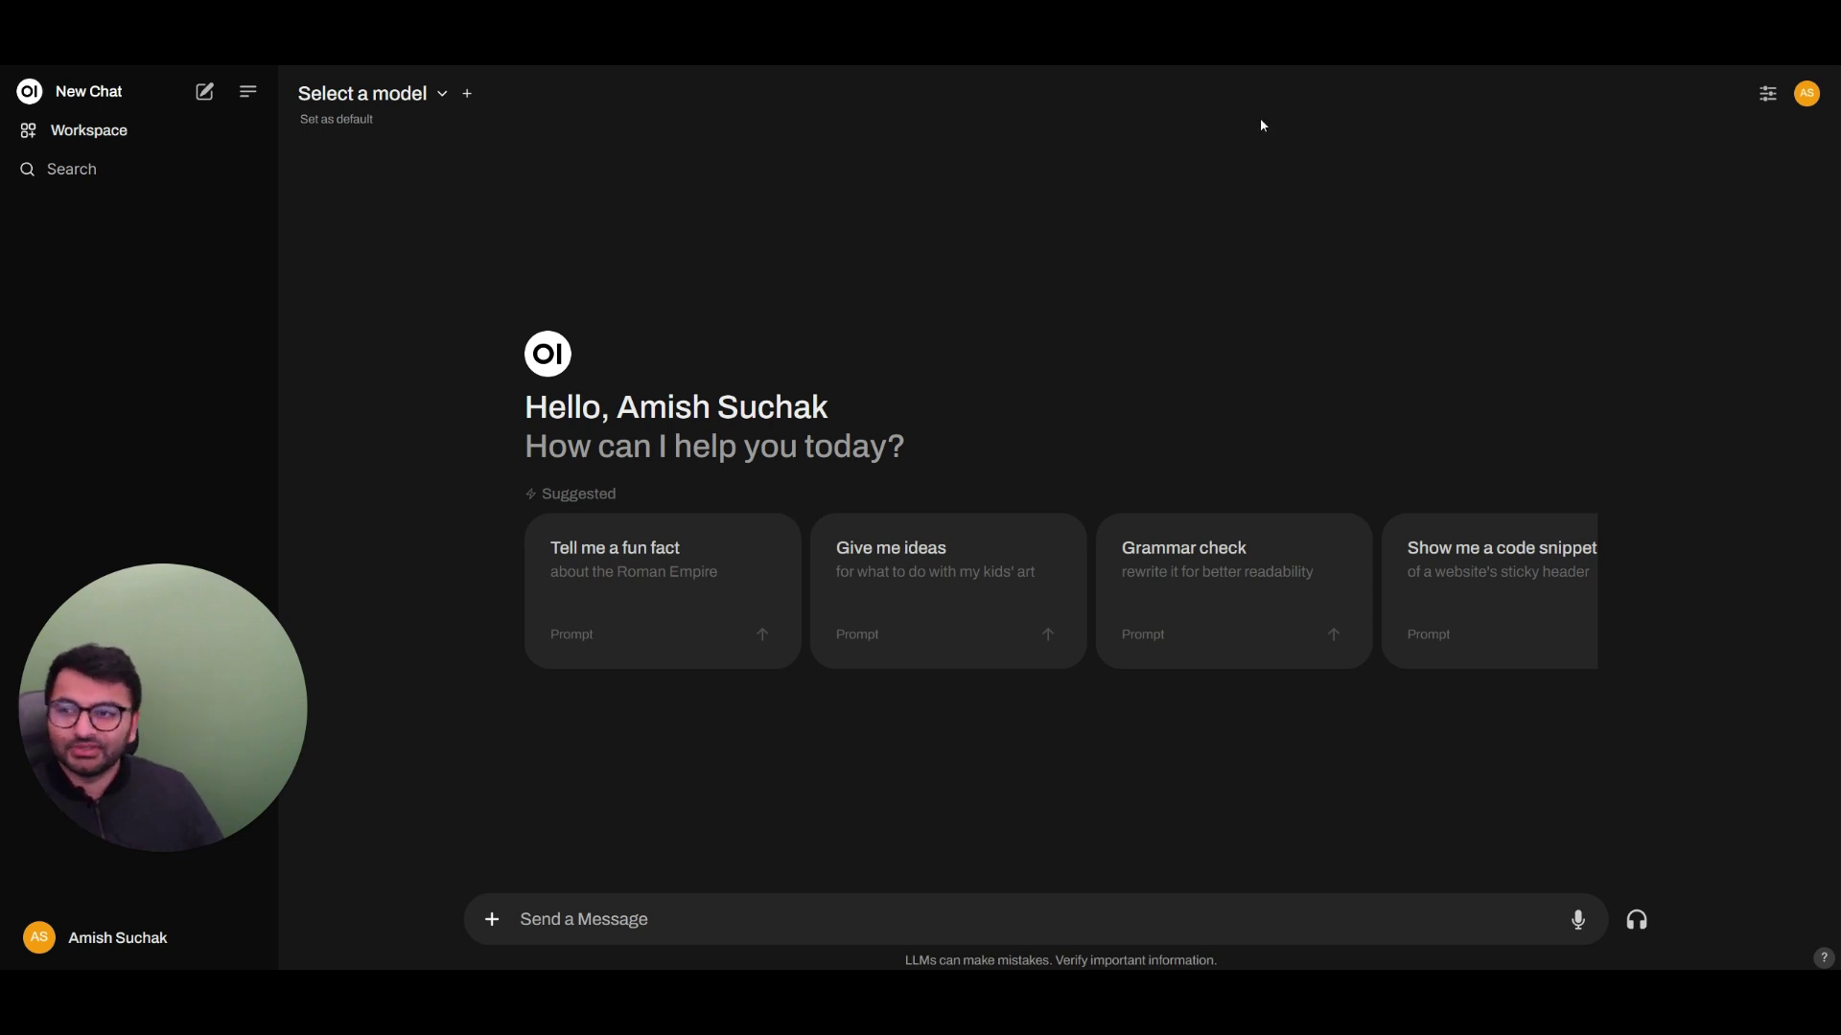
Step: In Workspace Models, delete the older Conversation Model entry
{"action": "left_click", "coordinate": [171, 149]}
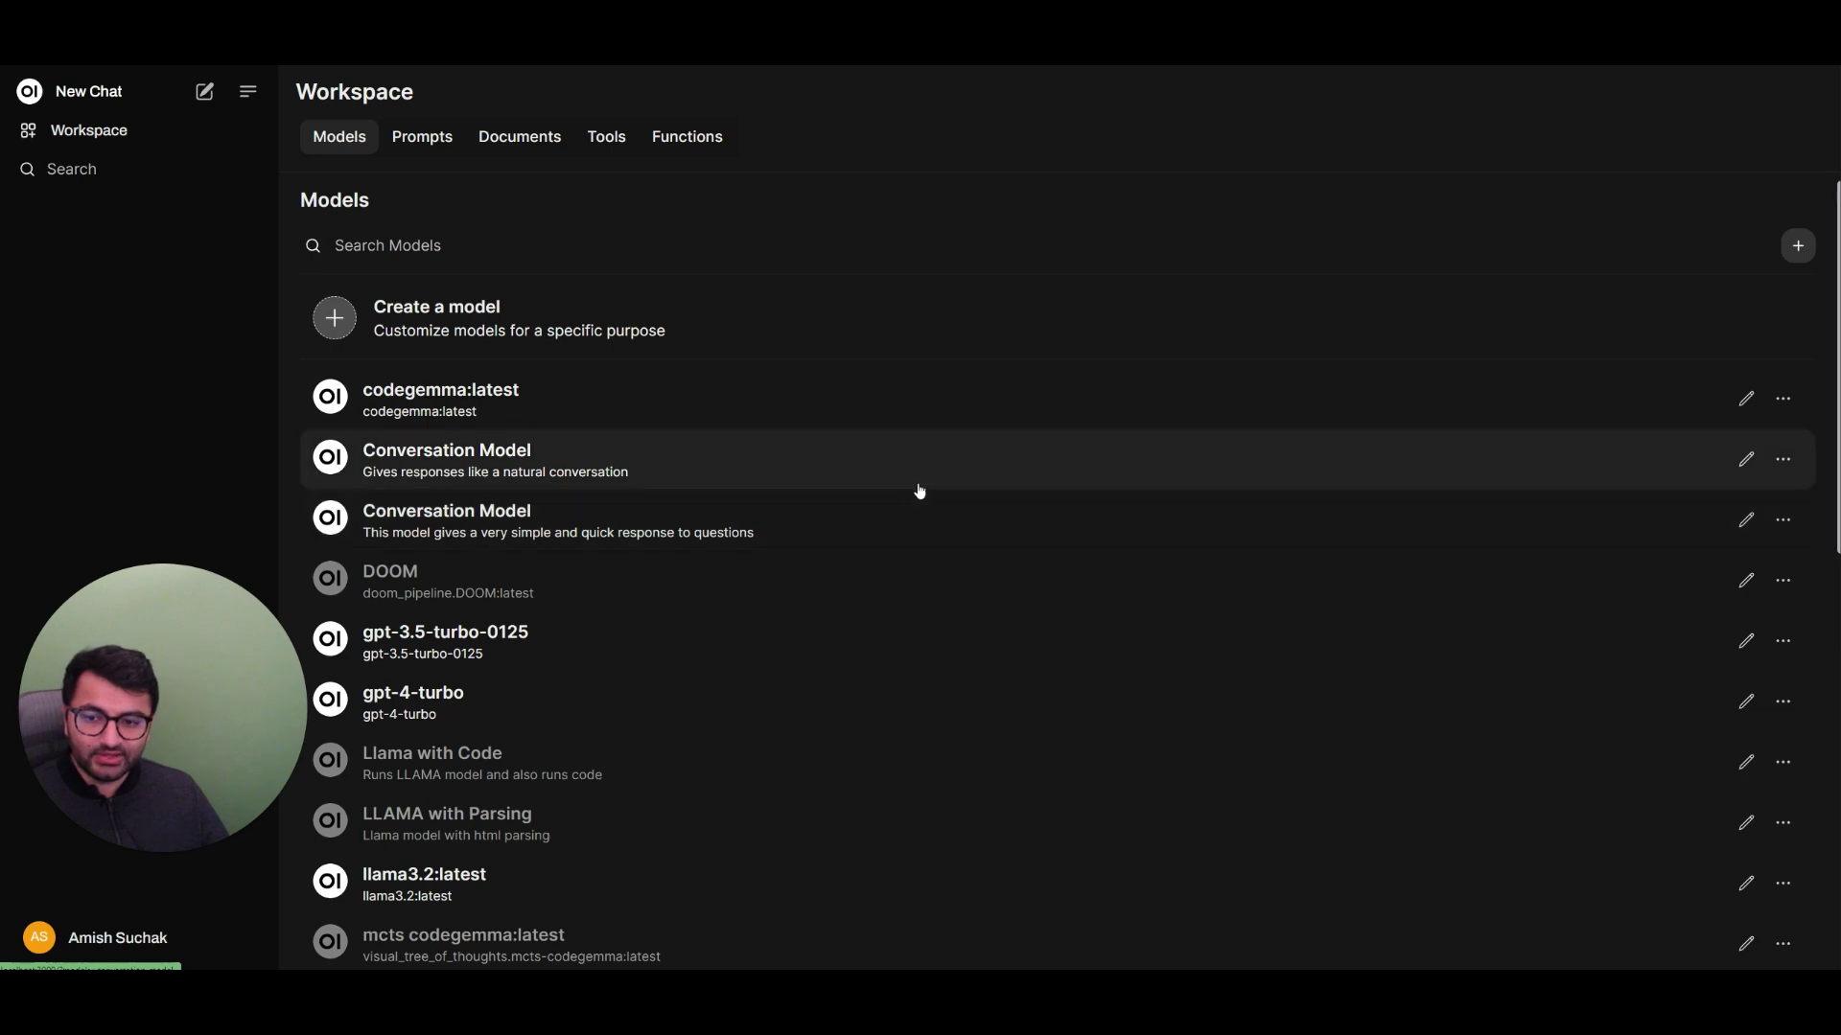
{"action": "scroll", "coordinate": [920, 493], "scroll_direction": "down", "scroll_amount": 3}
{"action": "scroll", "coordinate": [1282, 637], "scroll_direction": "down", "scroll_amount": 2}
{"action": "scroll", "coordinate": [1283, 638], "scroll_direction": "down", "scroll_amount": 3}
{"action": "scroll", "coordinate": [1290, 620], "scroll_direction": "up", "scroll_amount": 6}
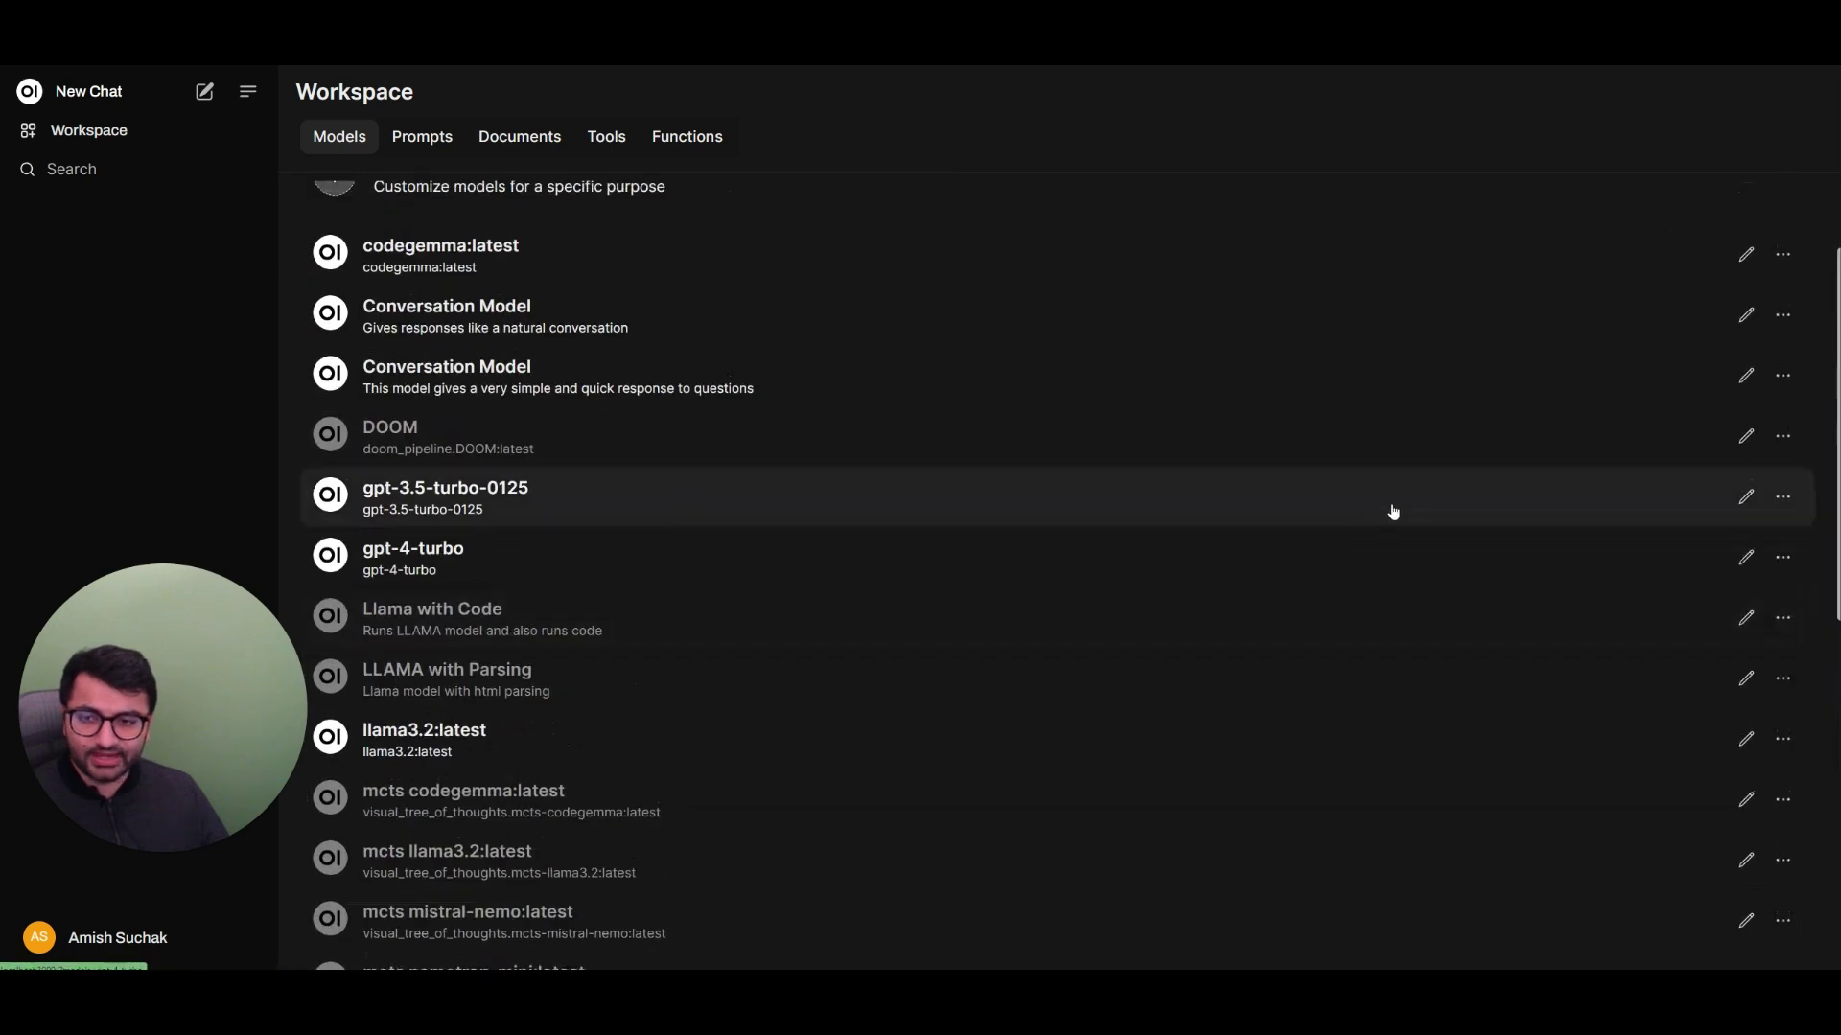
{"action": "left_click", "coordinate": [1778, 321]}
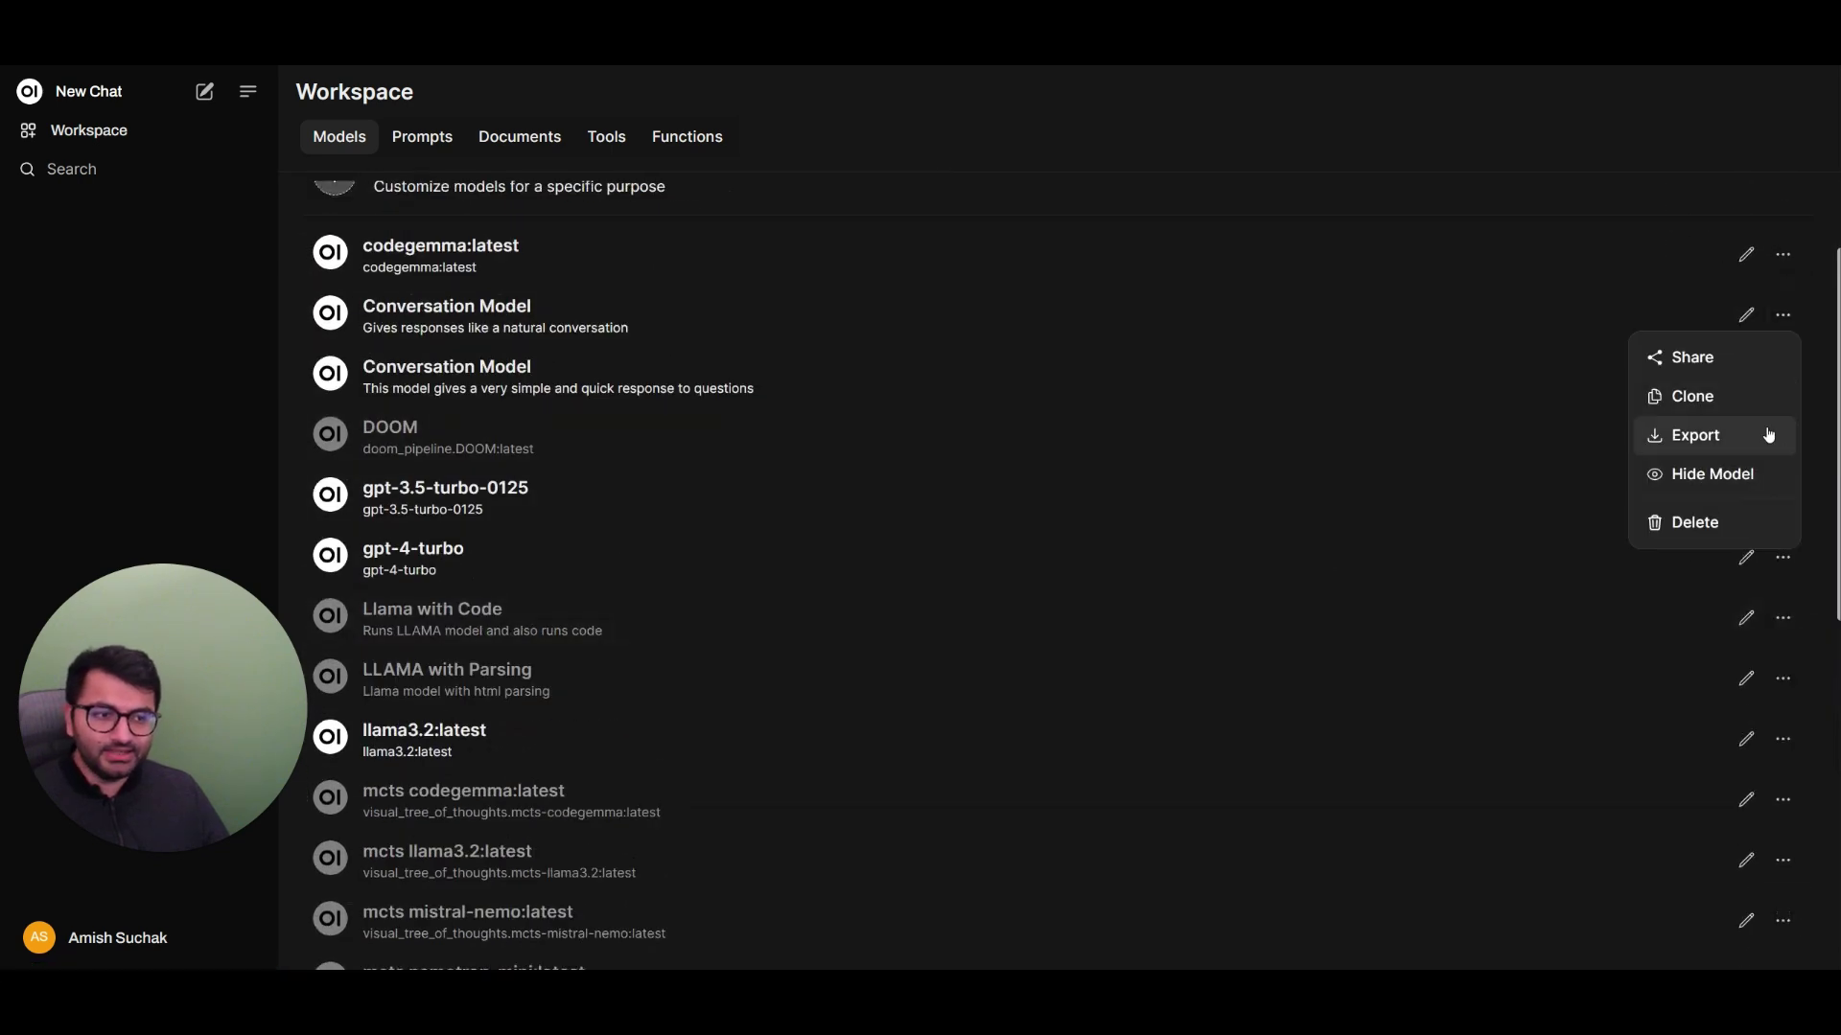
{"action": "left_click", "coordinate": [1673, 522]}
{"action": "left_click", "coordinate": [1150, 554]}
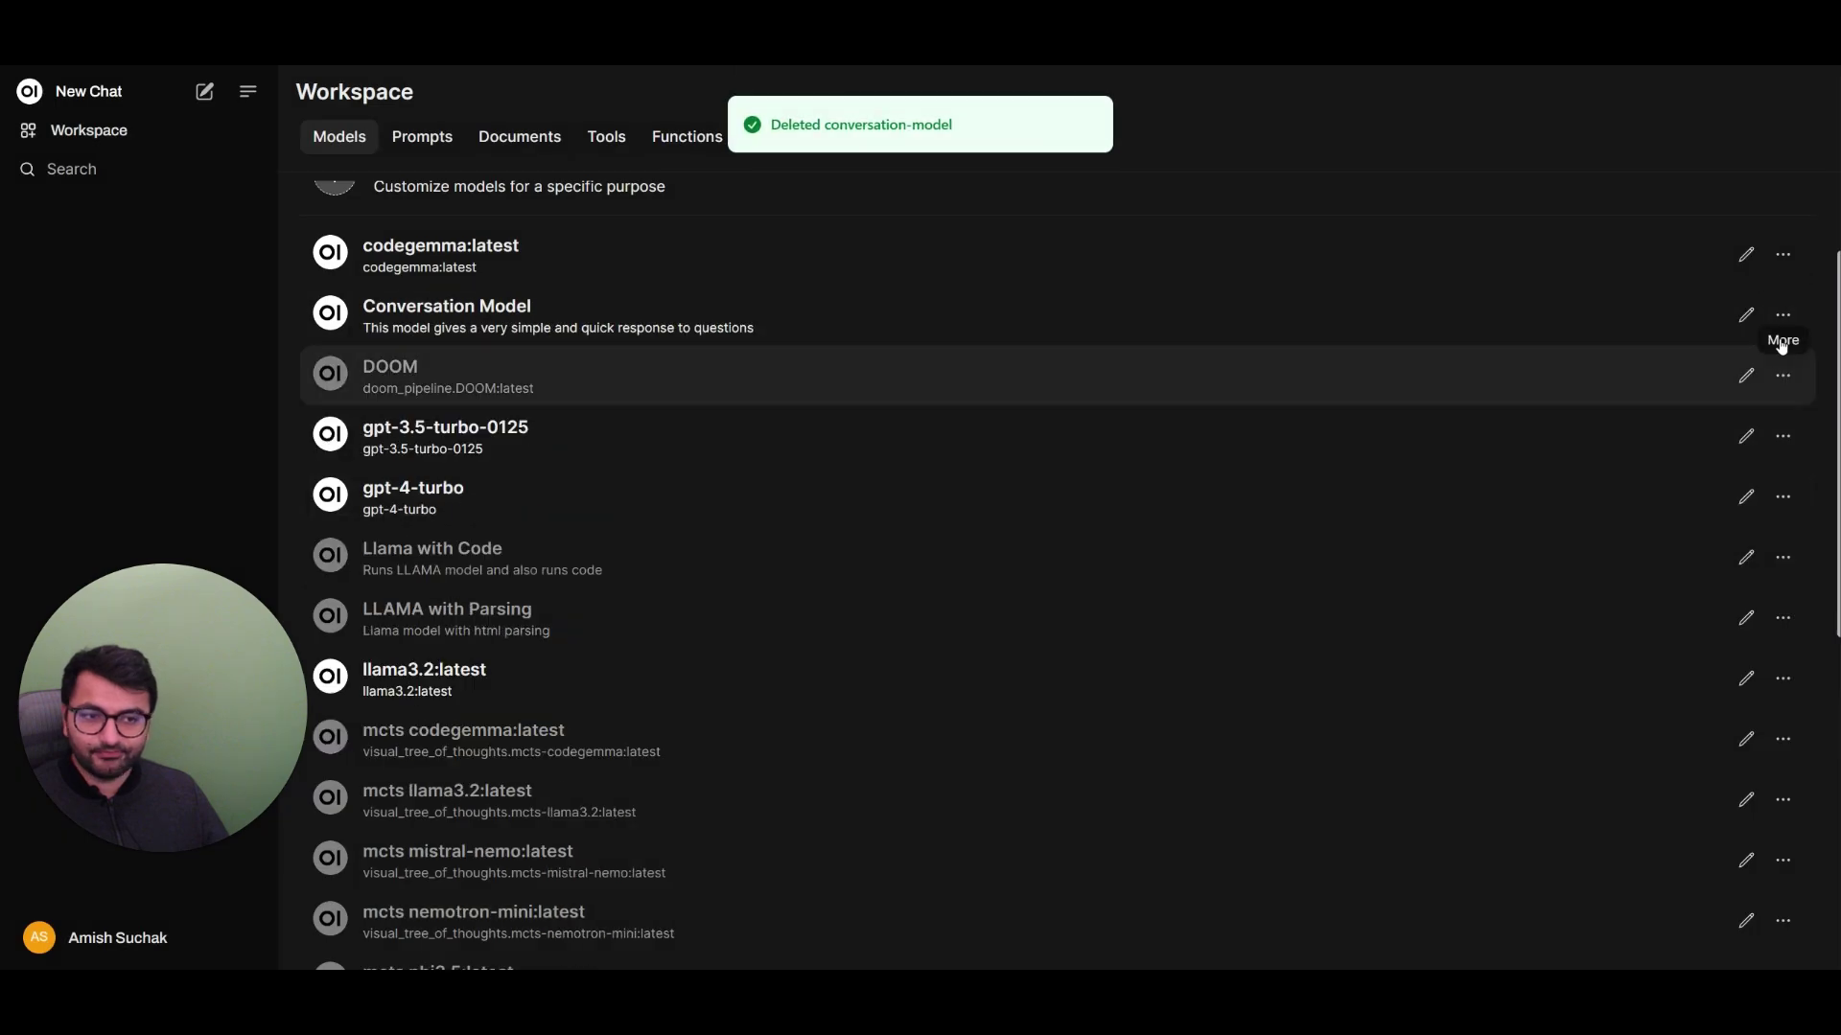
Step: Delete the remaining Conversation Model entry as well
{"action": "left_click", "coordinate": [1783, 317]}
{"action": "left_click", "coordinate": [1716, 525]}
{"action": "left_click", "coordinate": [1035, 570]}
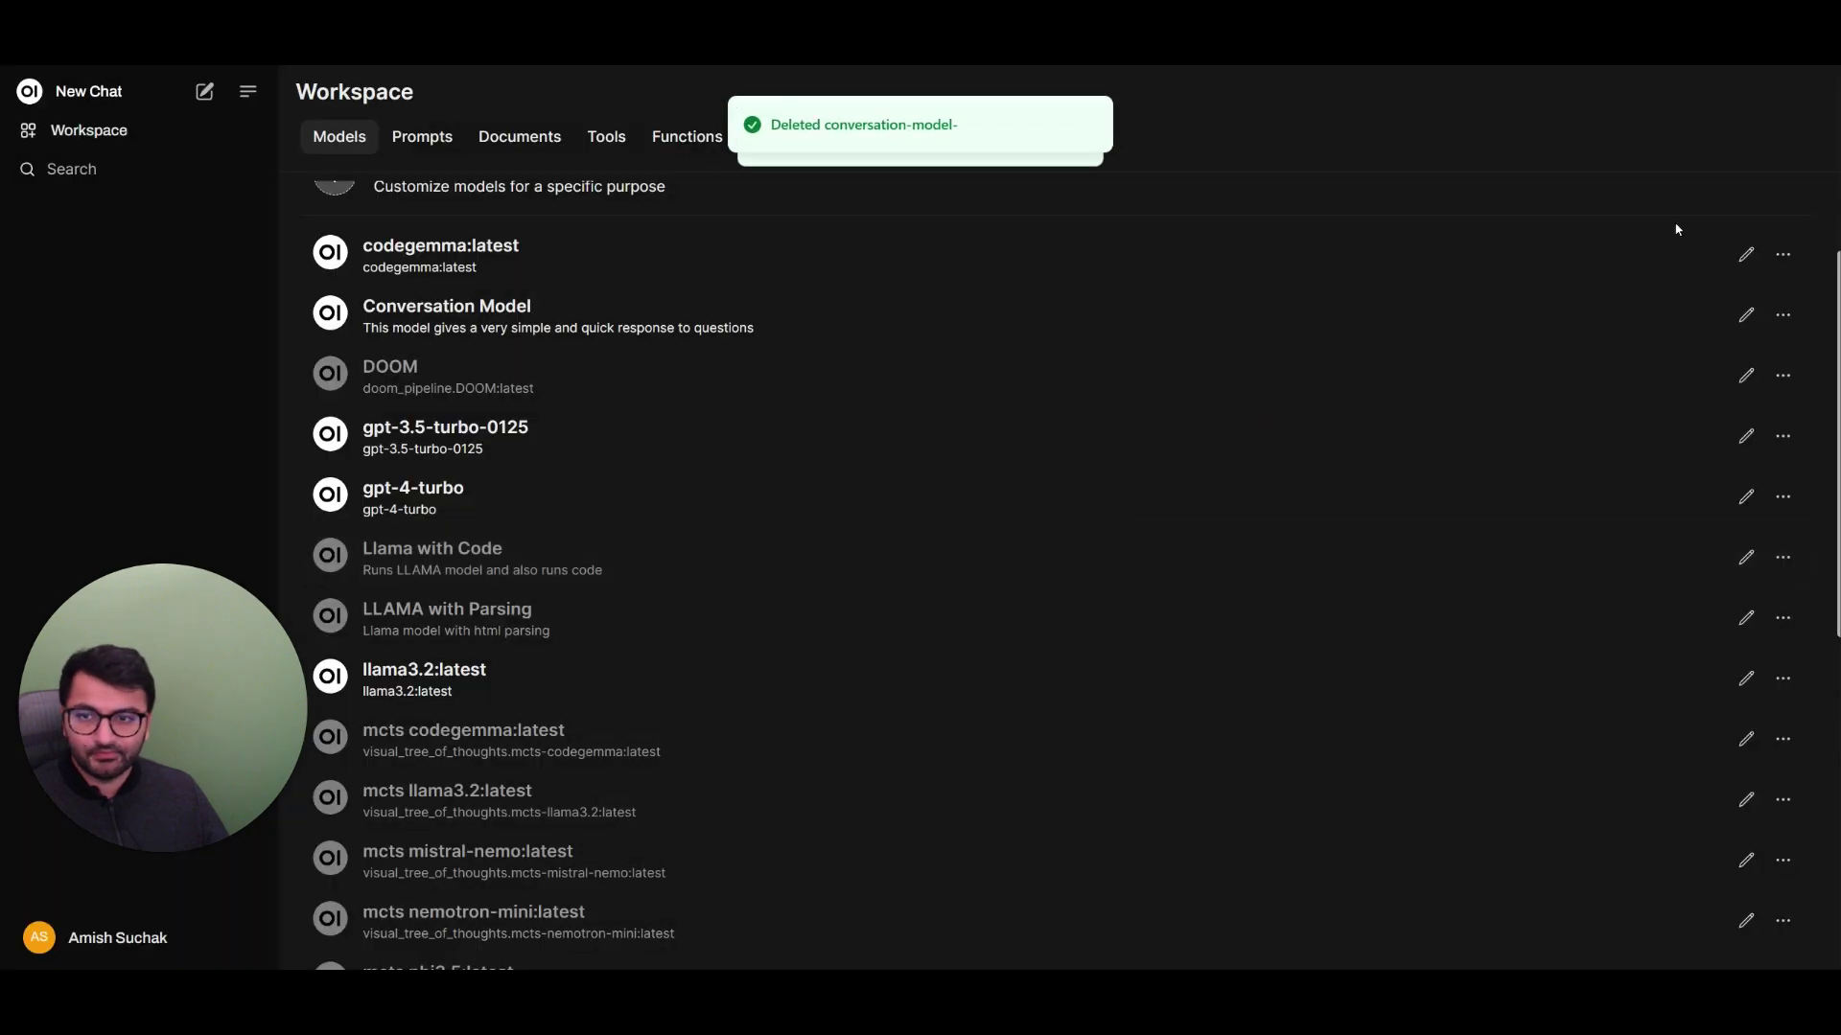
{"action": "scroll", "coordinate": [711, 284], "scroll_direction": "up", "scroll_amount": 2}
Step: Start a new custom model and put the cursor in its blank Name field
{"action": "left_click", "coordinate": [465, 329]}
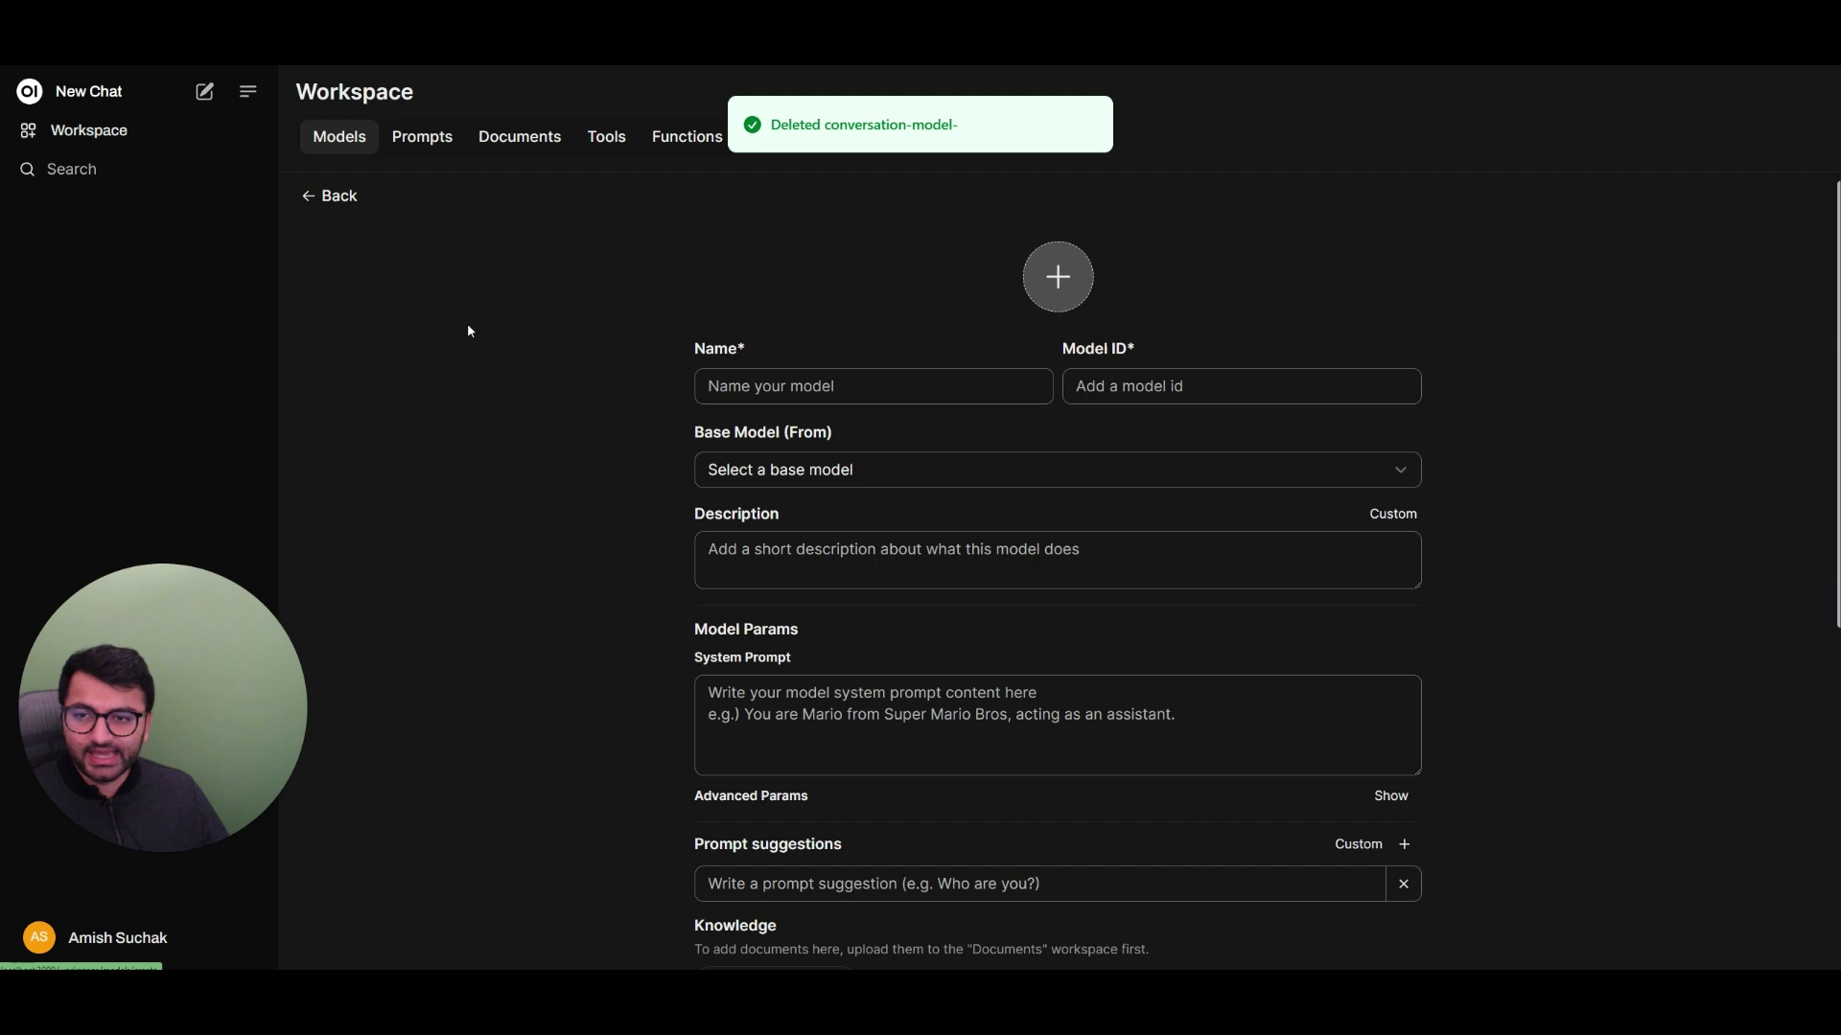
{"action": "left_click", "coordinate": [901, 391]}
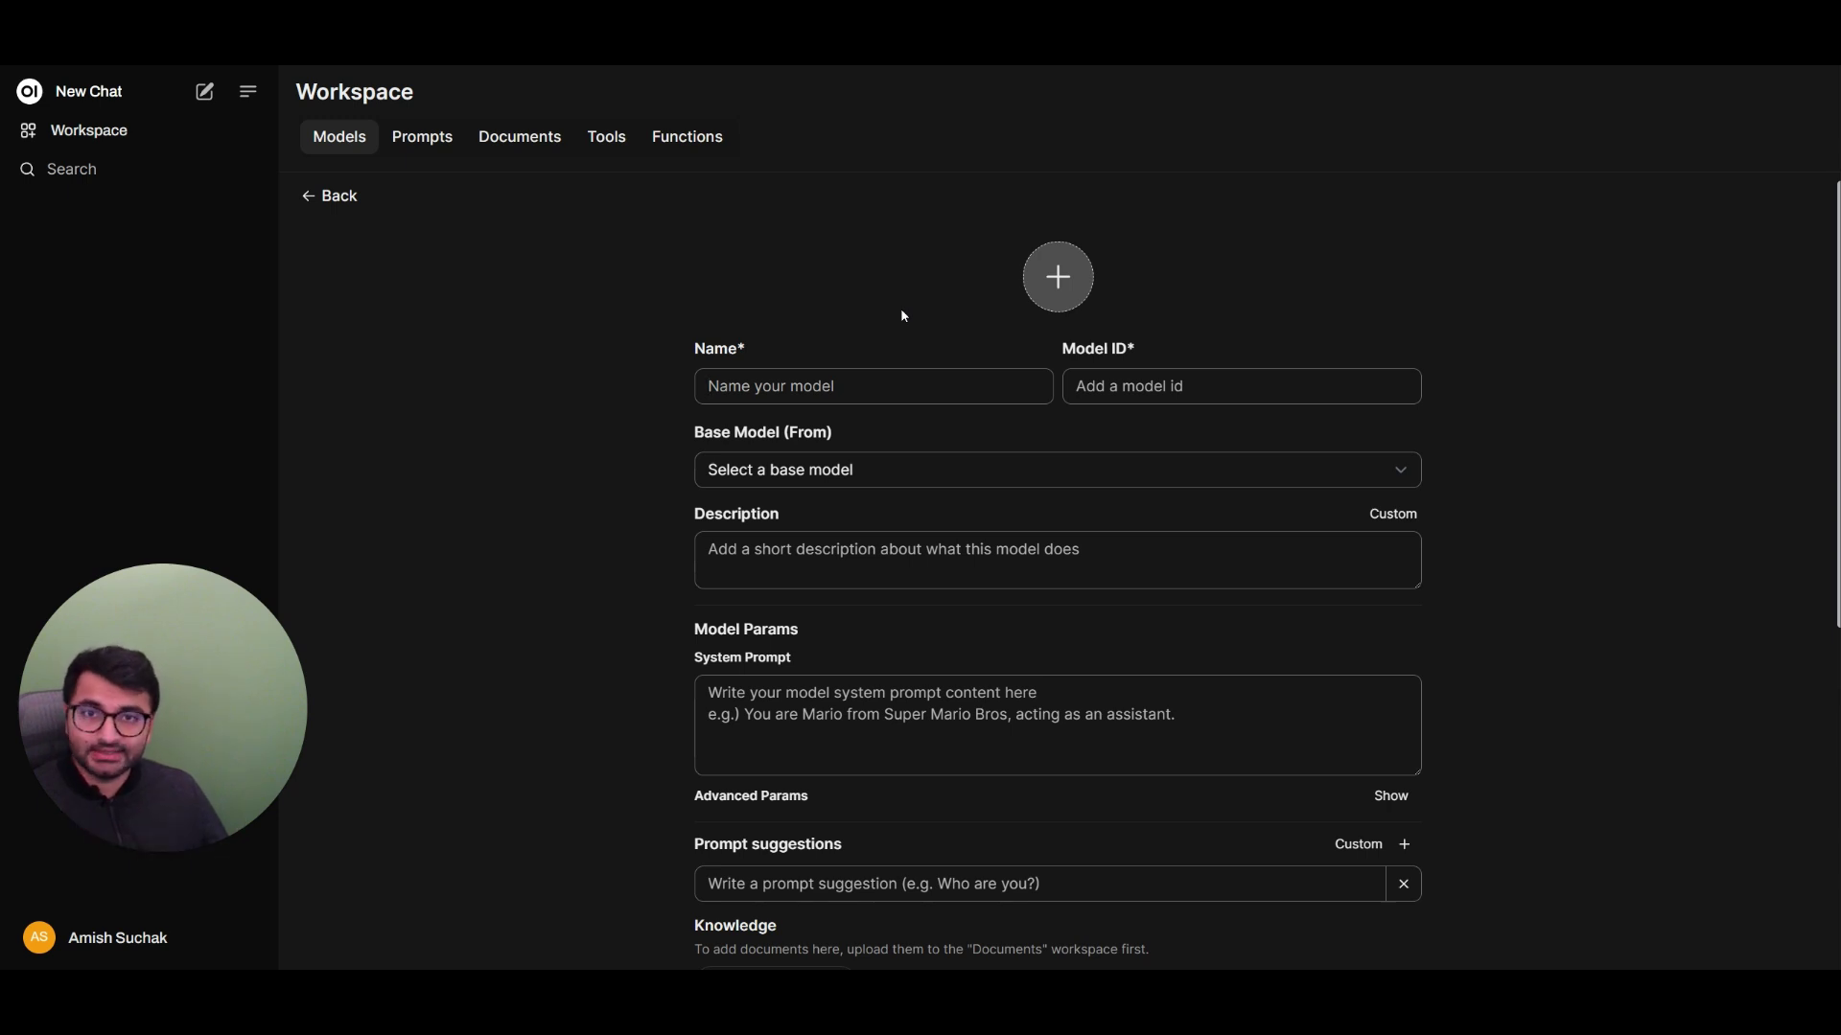
{"action": "scroll", "coordinate": [912, 362], "scroll_direction": "down", "scroll_amount": 5}
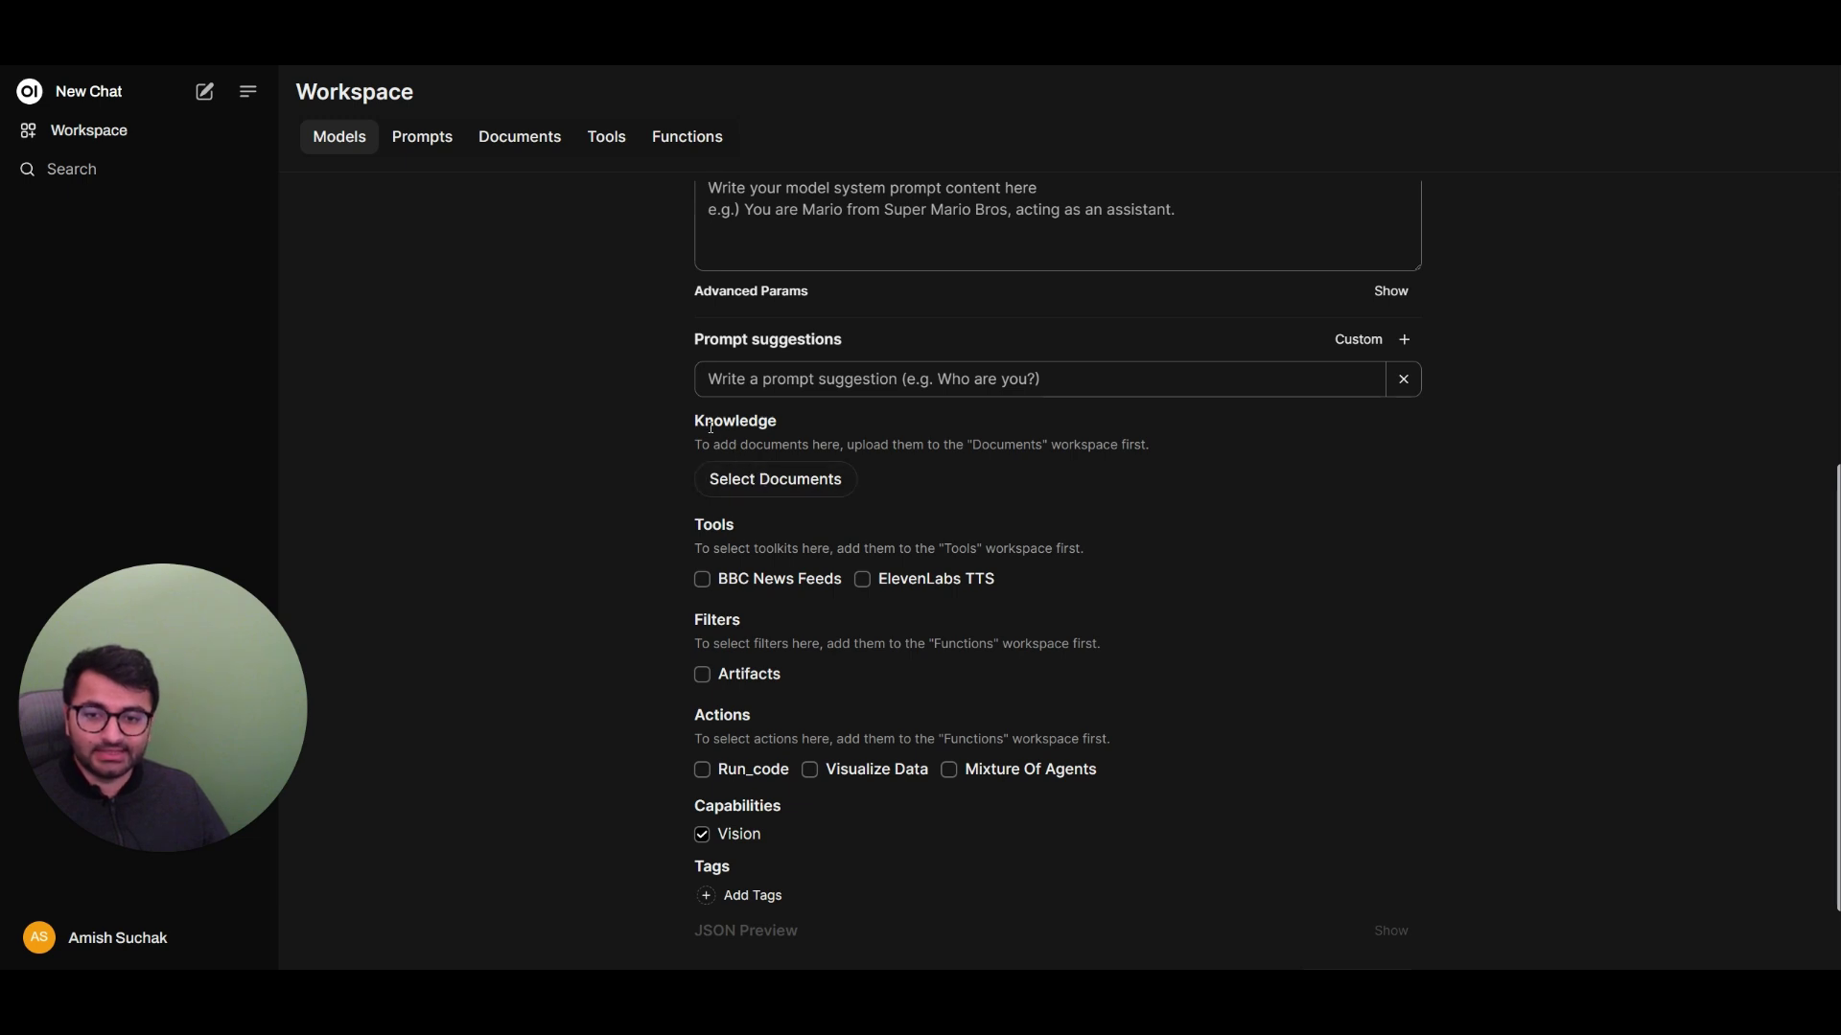
{"action": "left_click_drag", "start_coordinate": [696, 426], "coordinate": [791, 425]}
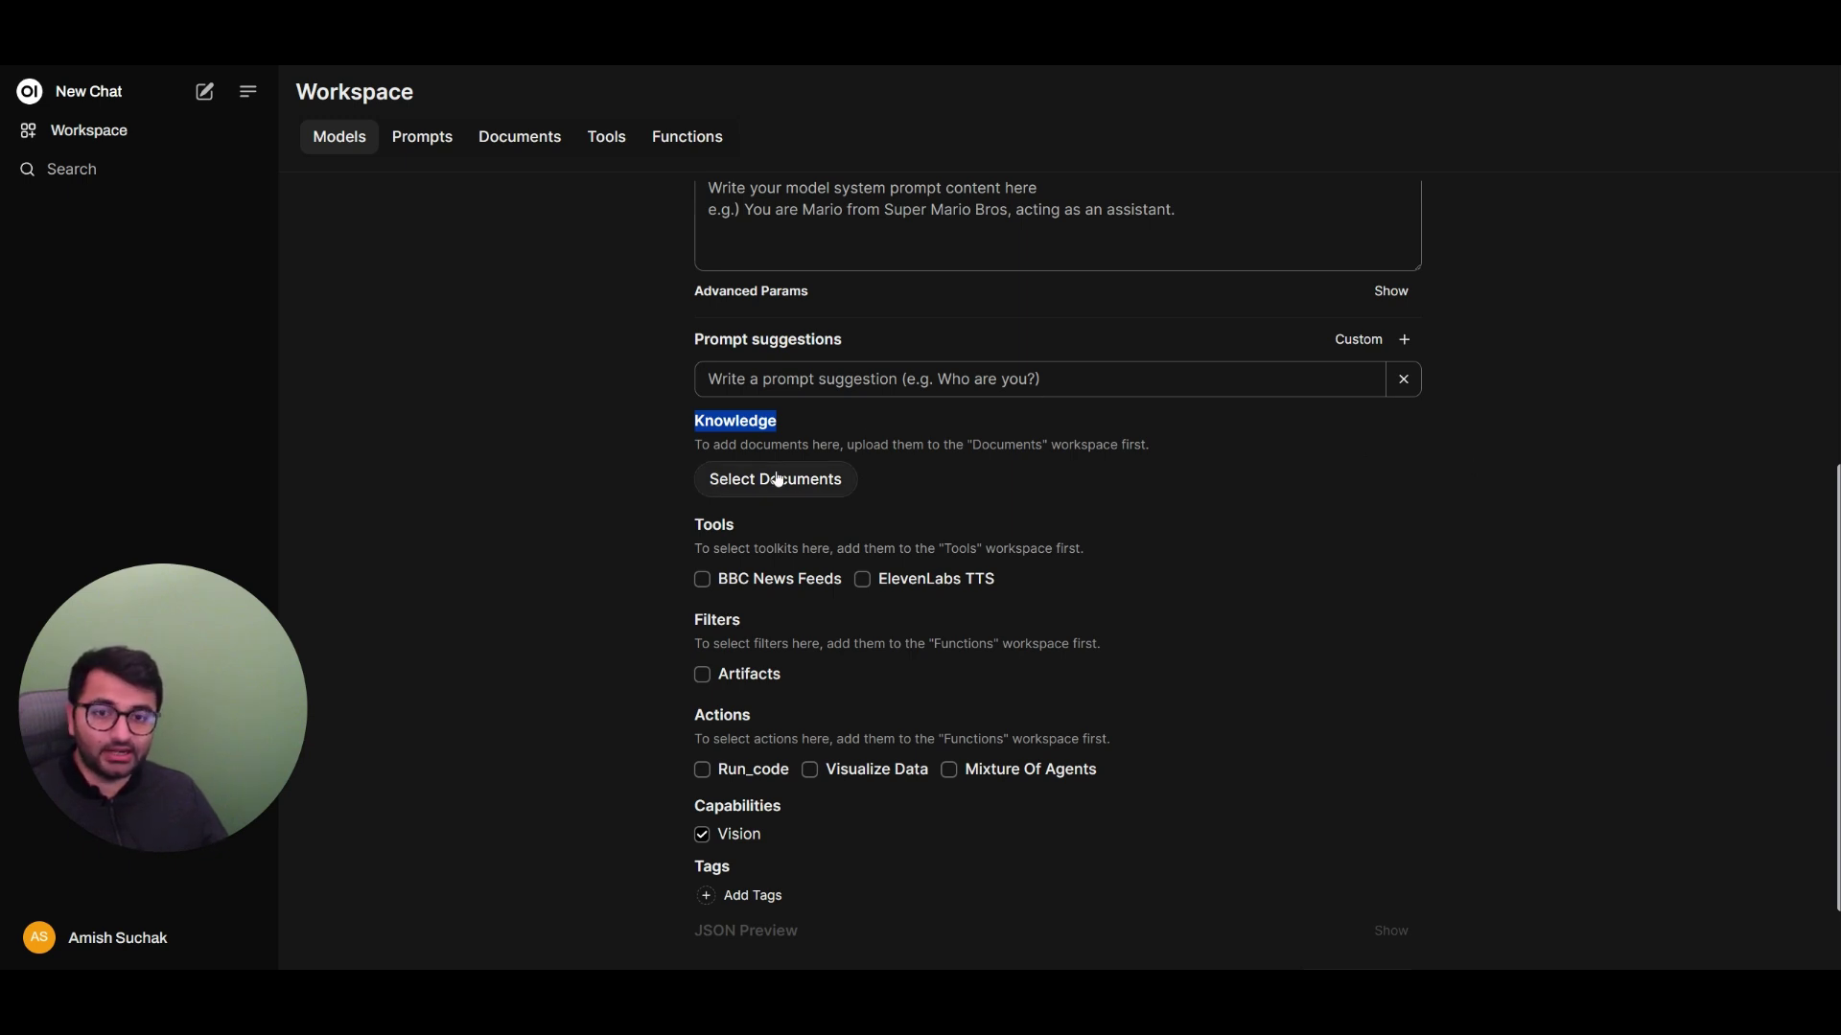
{"action": "scroll", "coordinate": [871, 473], "scroll_direction": "up", "scroll_amount": 5}
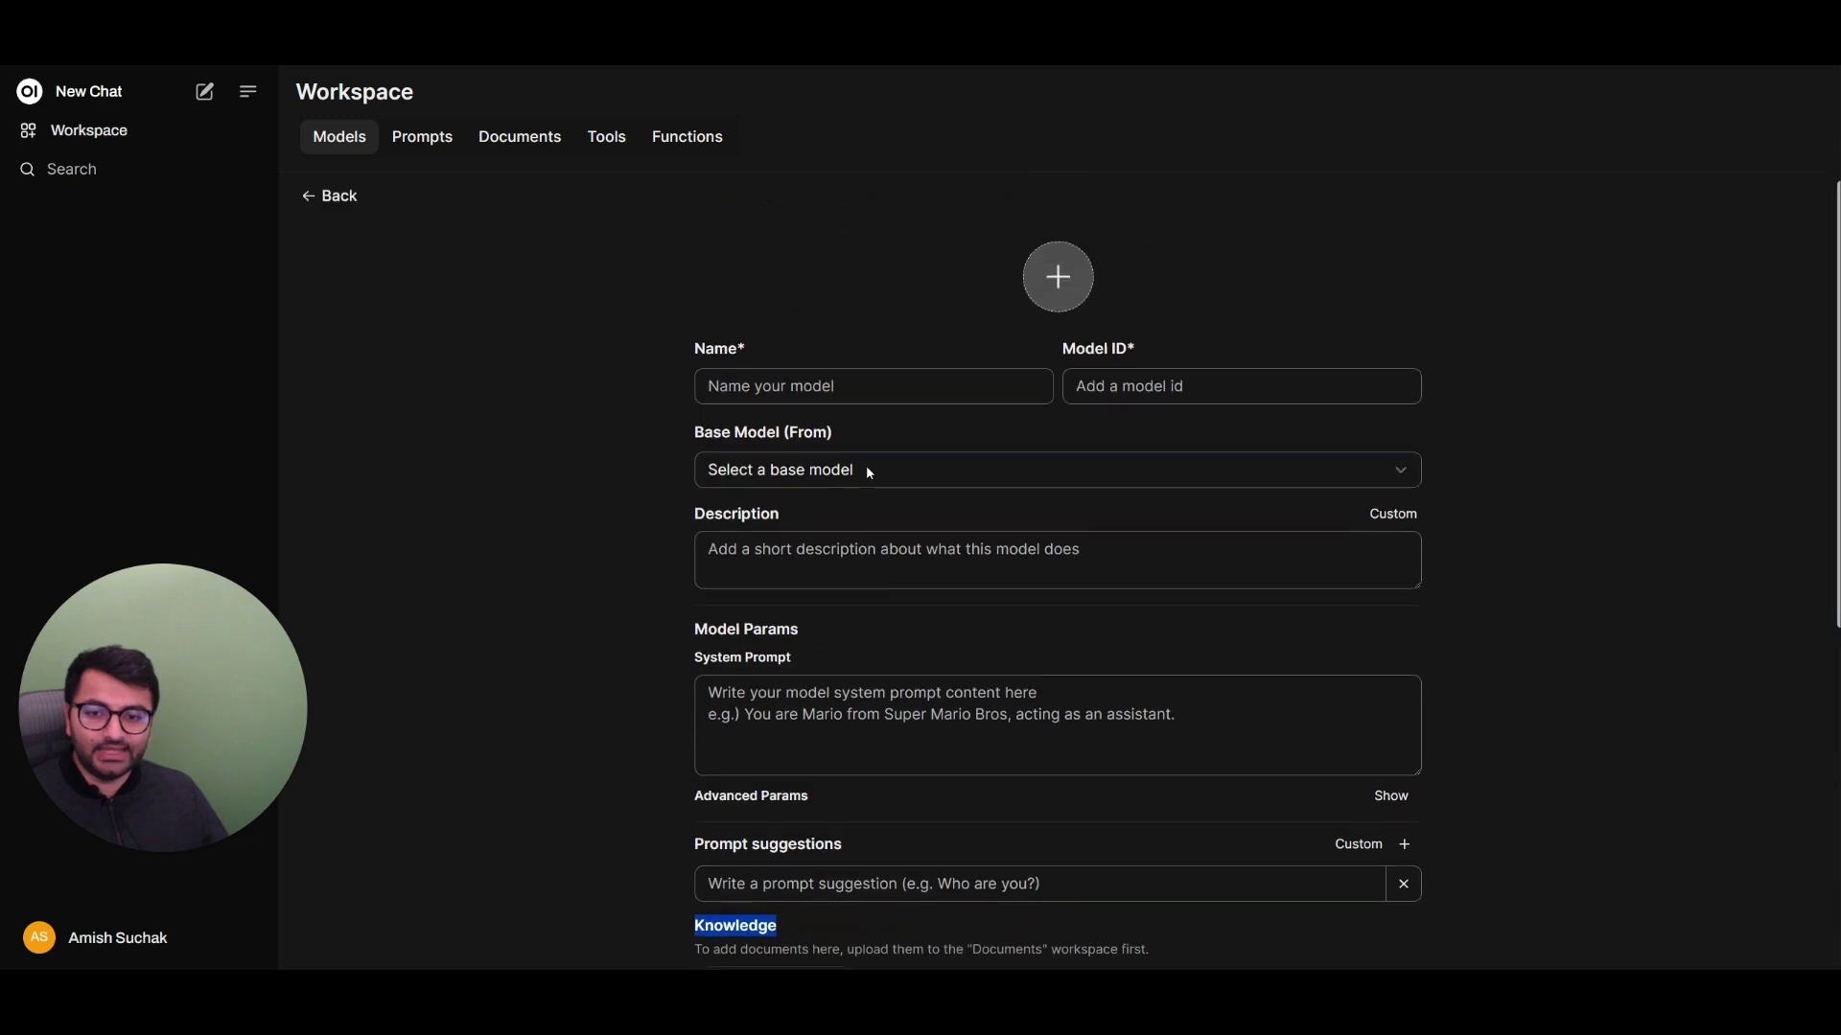
{"action": "left_click", "coordinate": [817, 701]}
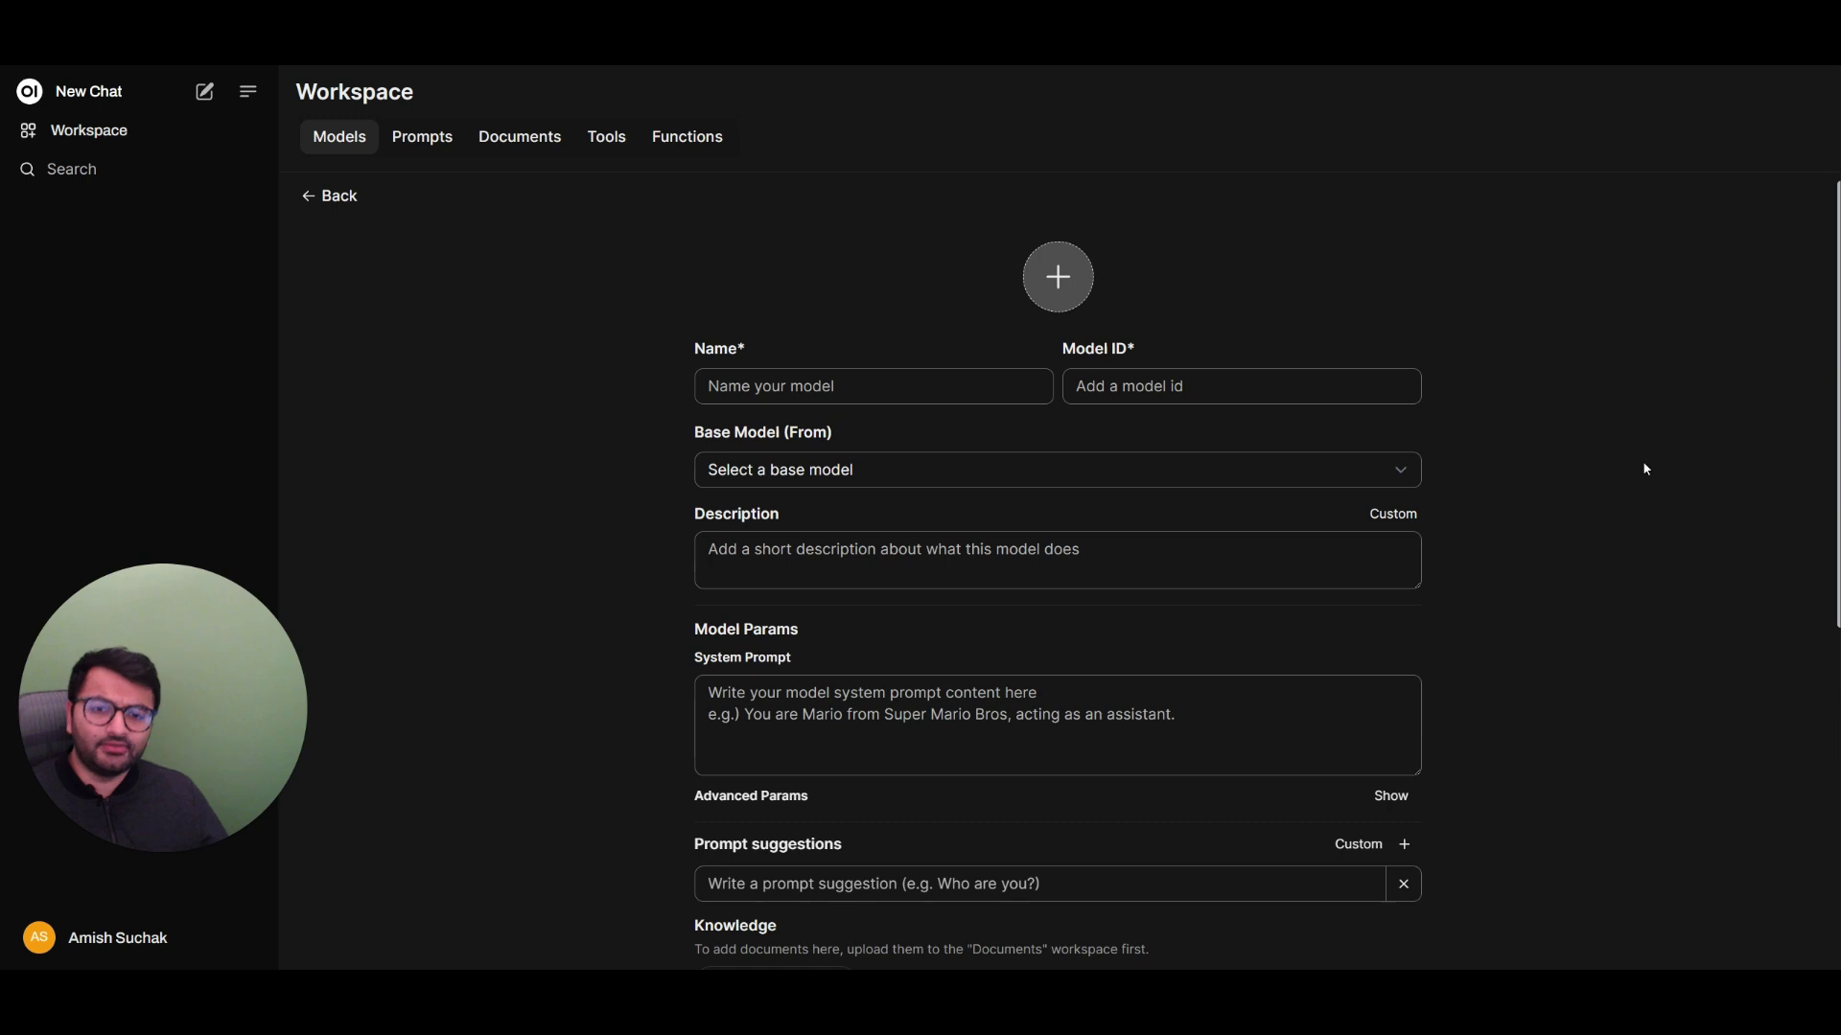
Step: Name the model 'Conversation Model' on gpt-3.5-turbo-0125 and describe it as quick, code-free conversation
{"action": "left_click", "coordinate": [843, 381]}
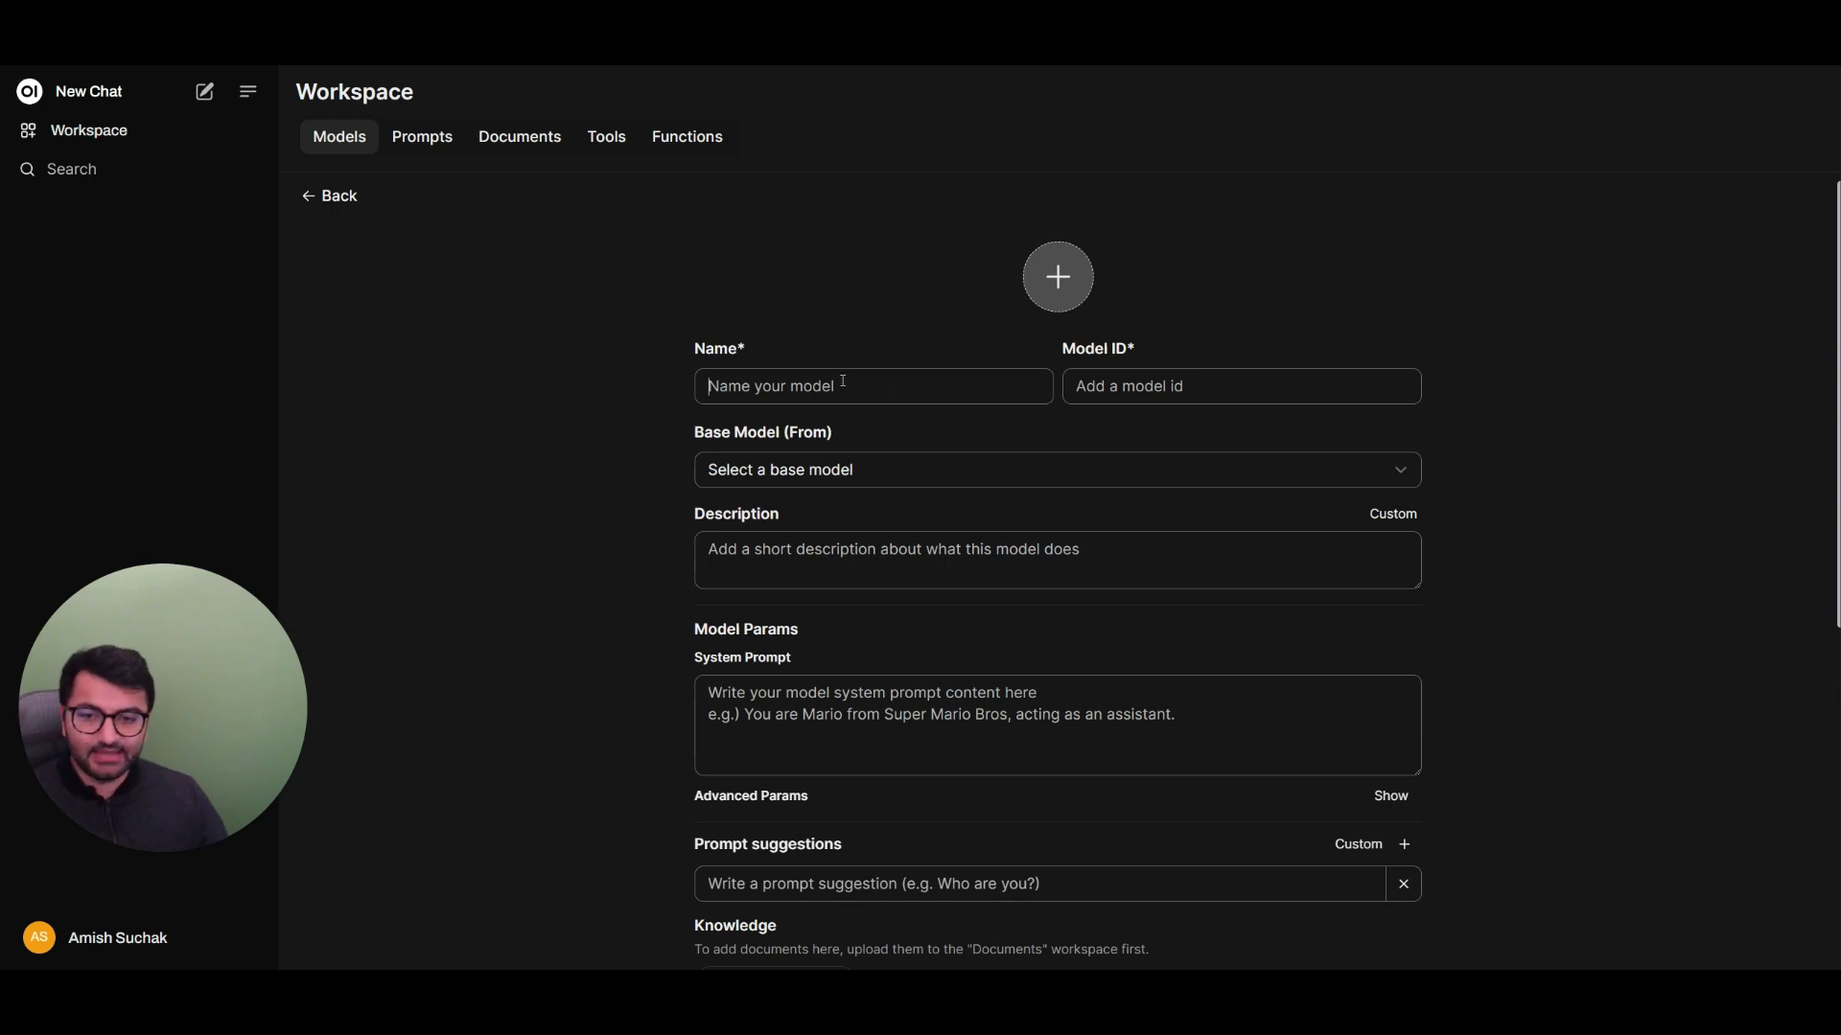
{"action": "type", "text": "Conversation "}
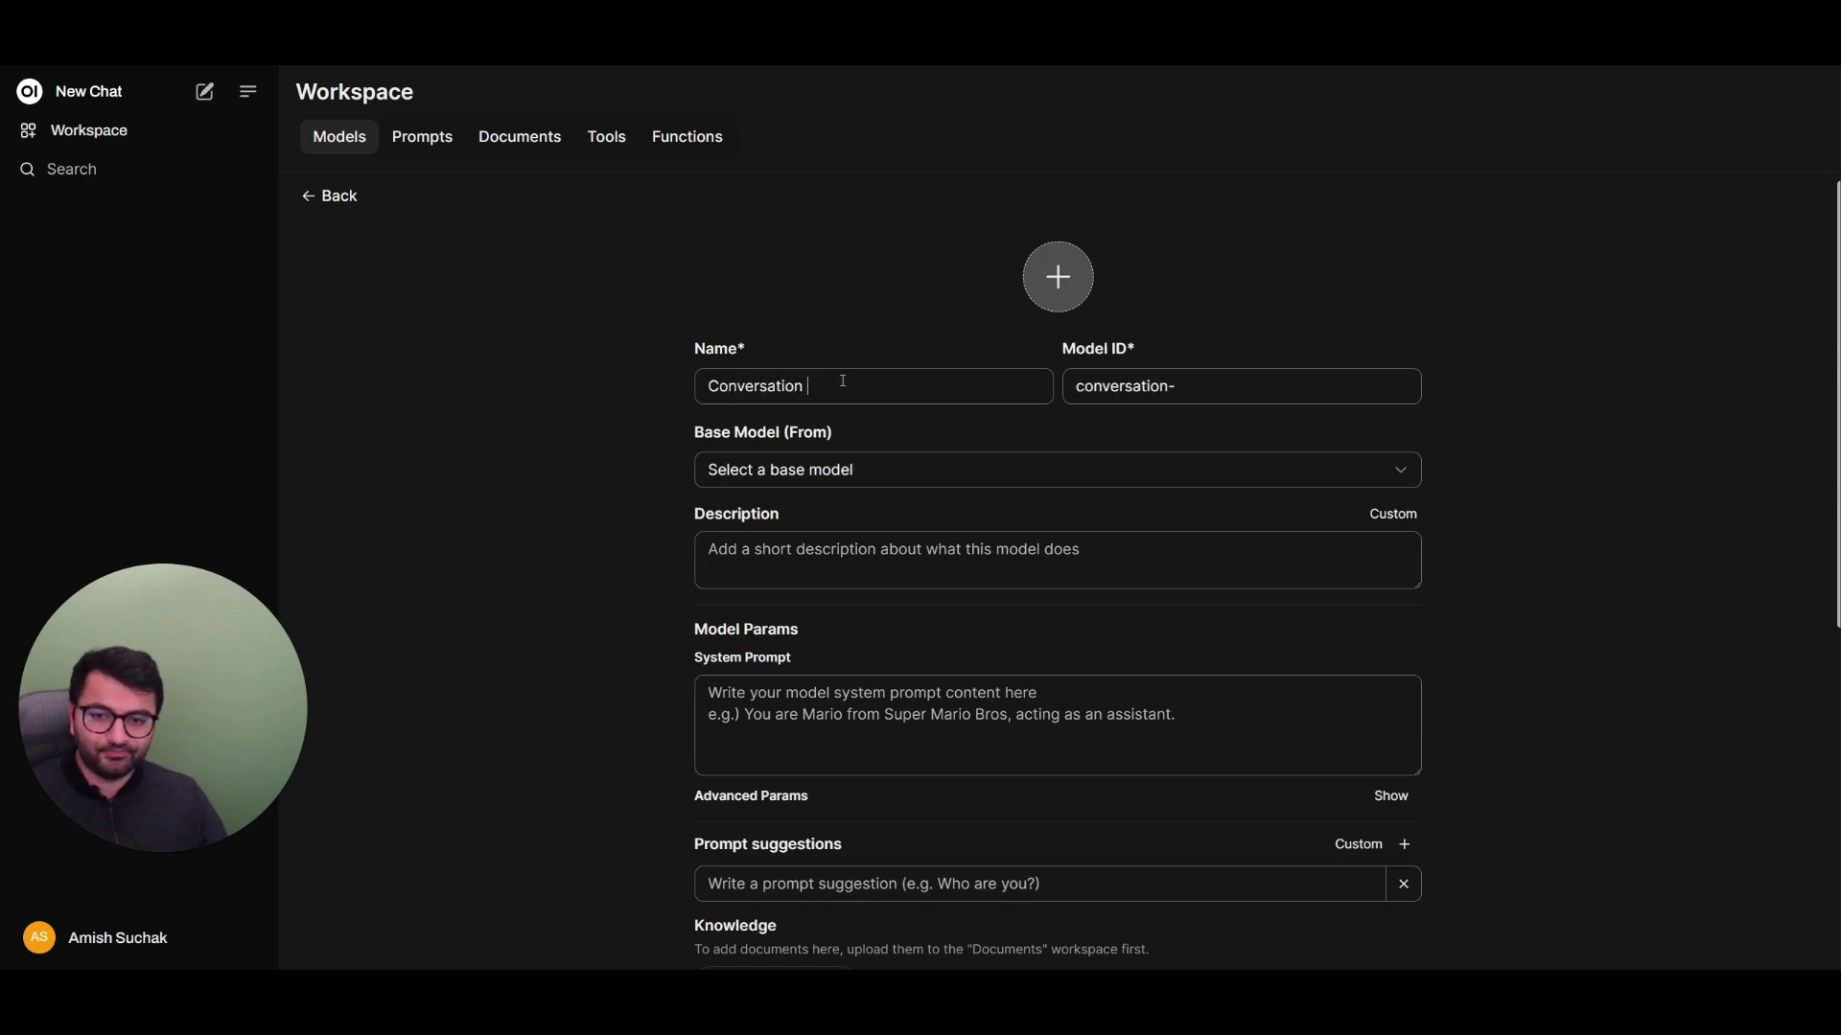
{"action": "type", "text": "Model"}
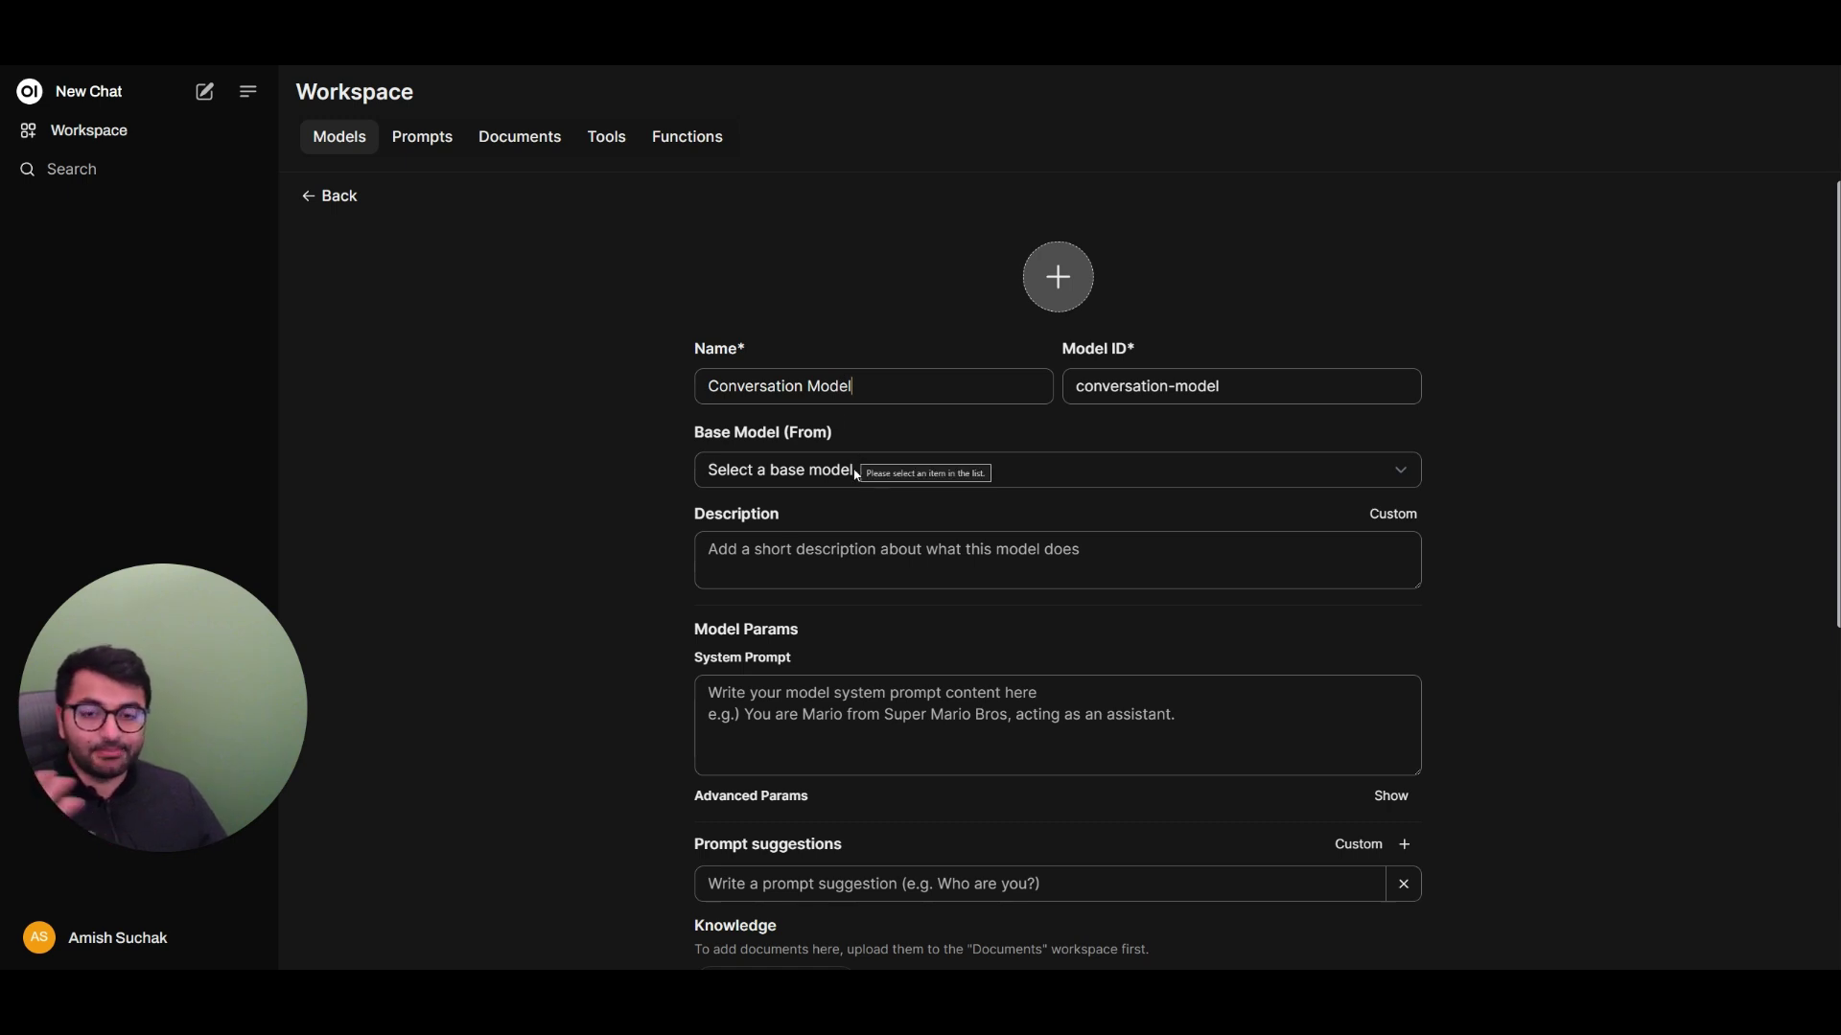
{"action": "left_click", "coordinate": [857, 475]}
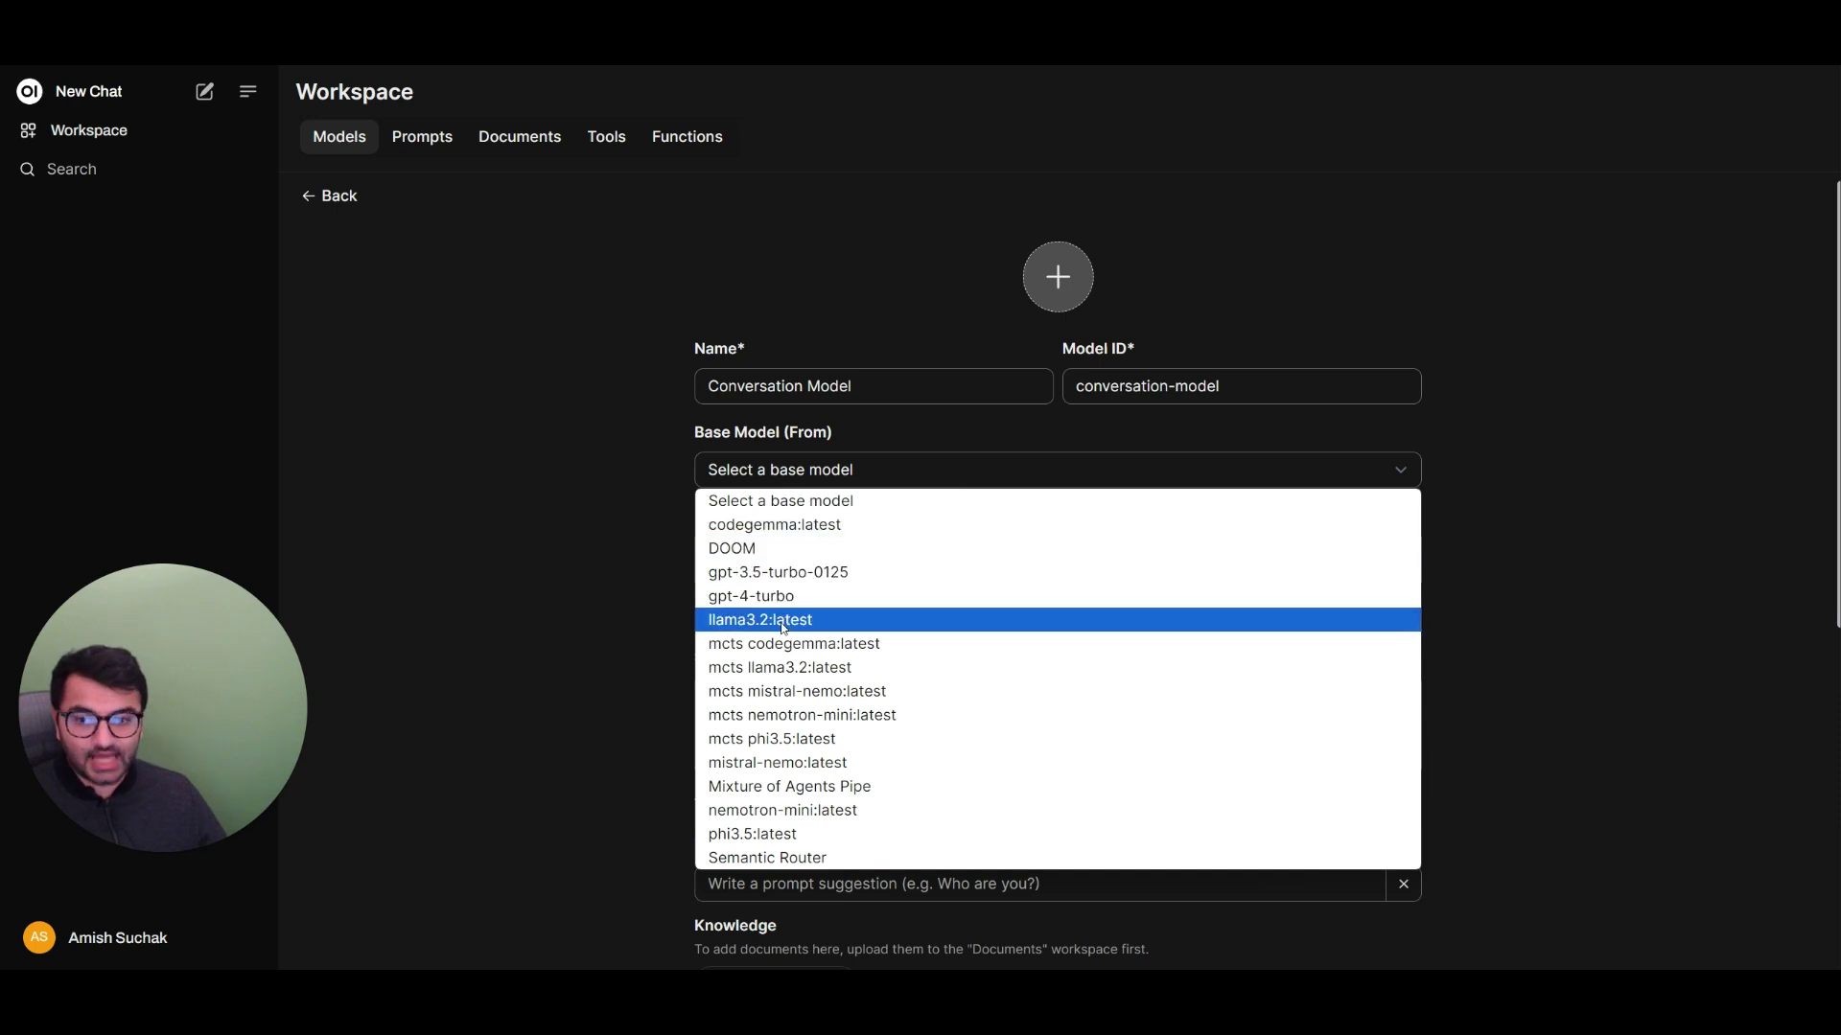
{"action": "left_click", "coordinate": [805, 574]}
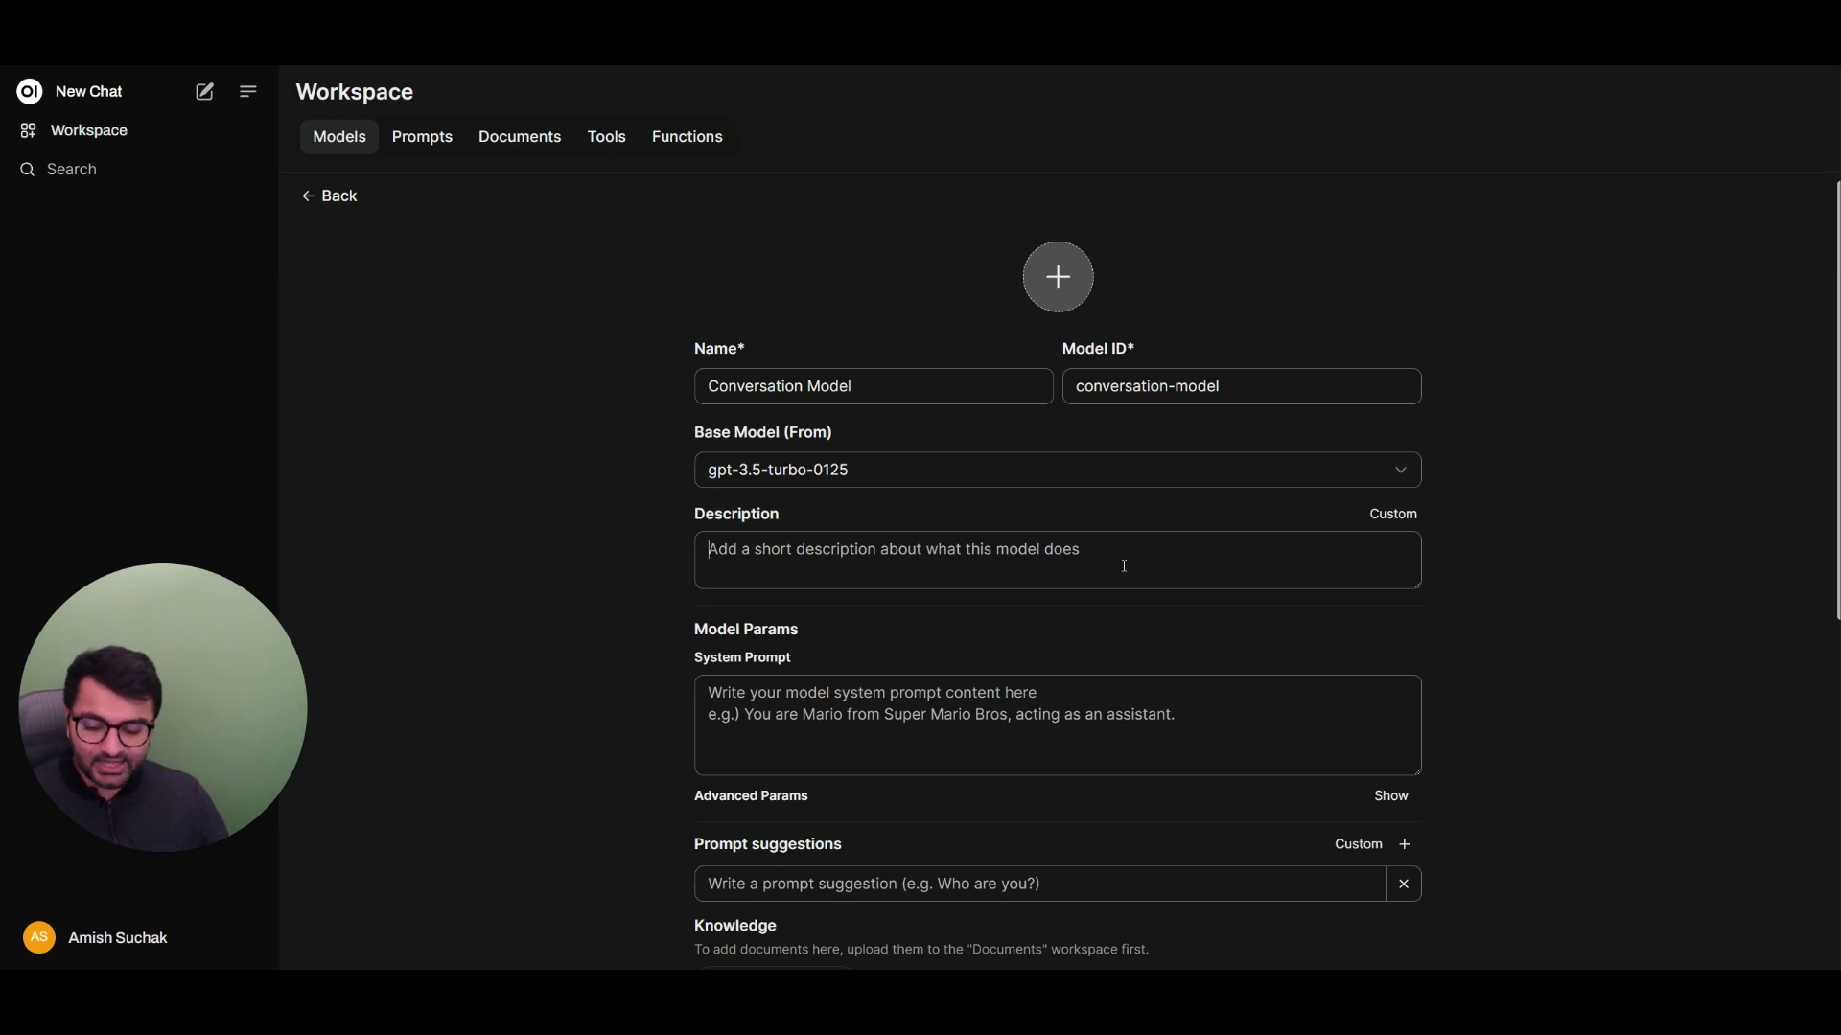
{"action": "type", "text": "this is a model"}
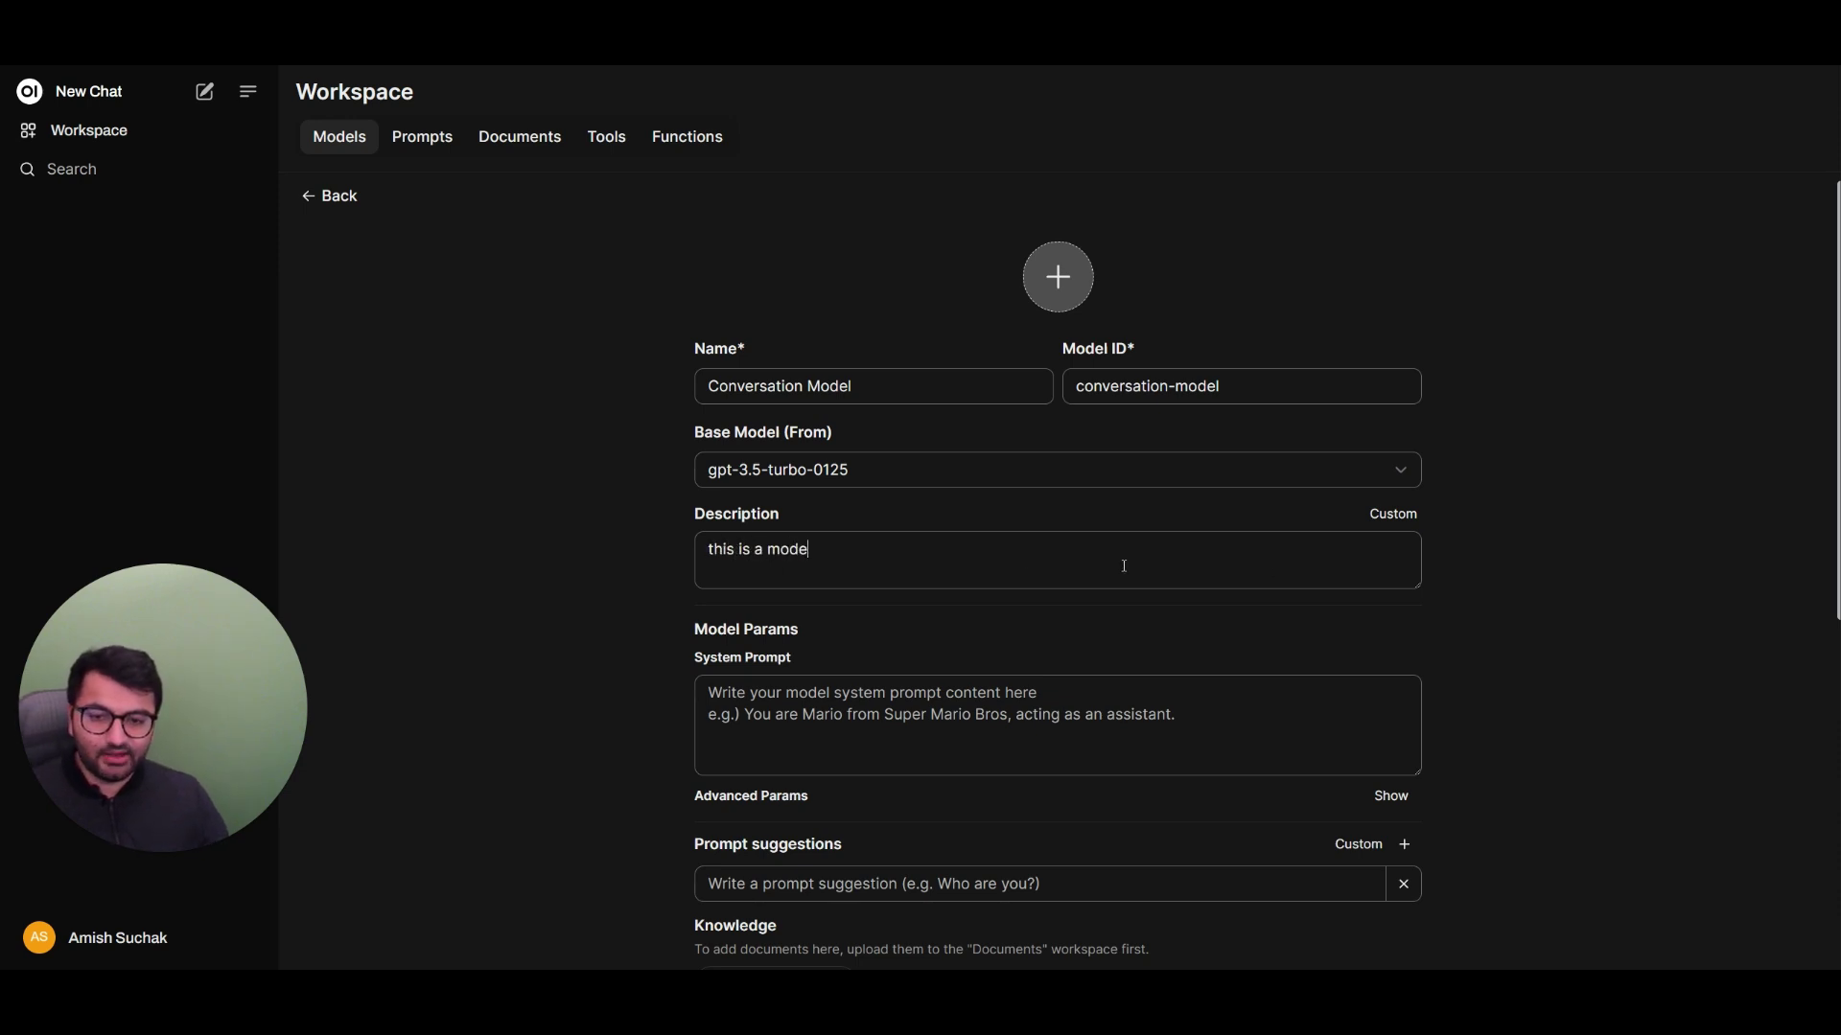
{"action": "type", "text": " that ex"}
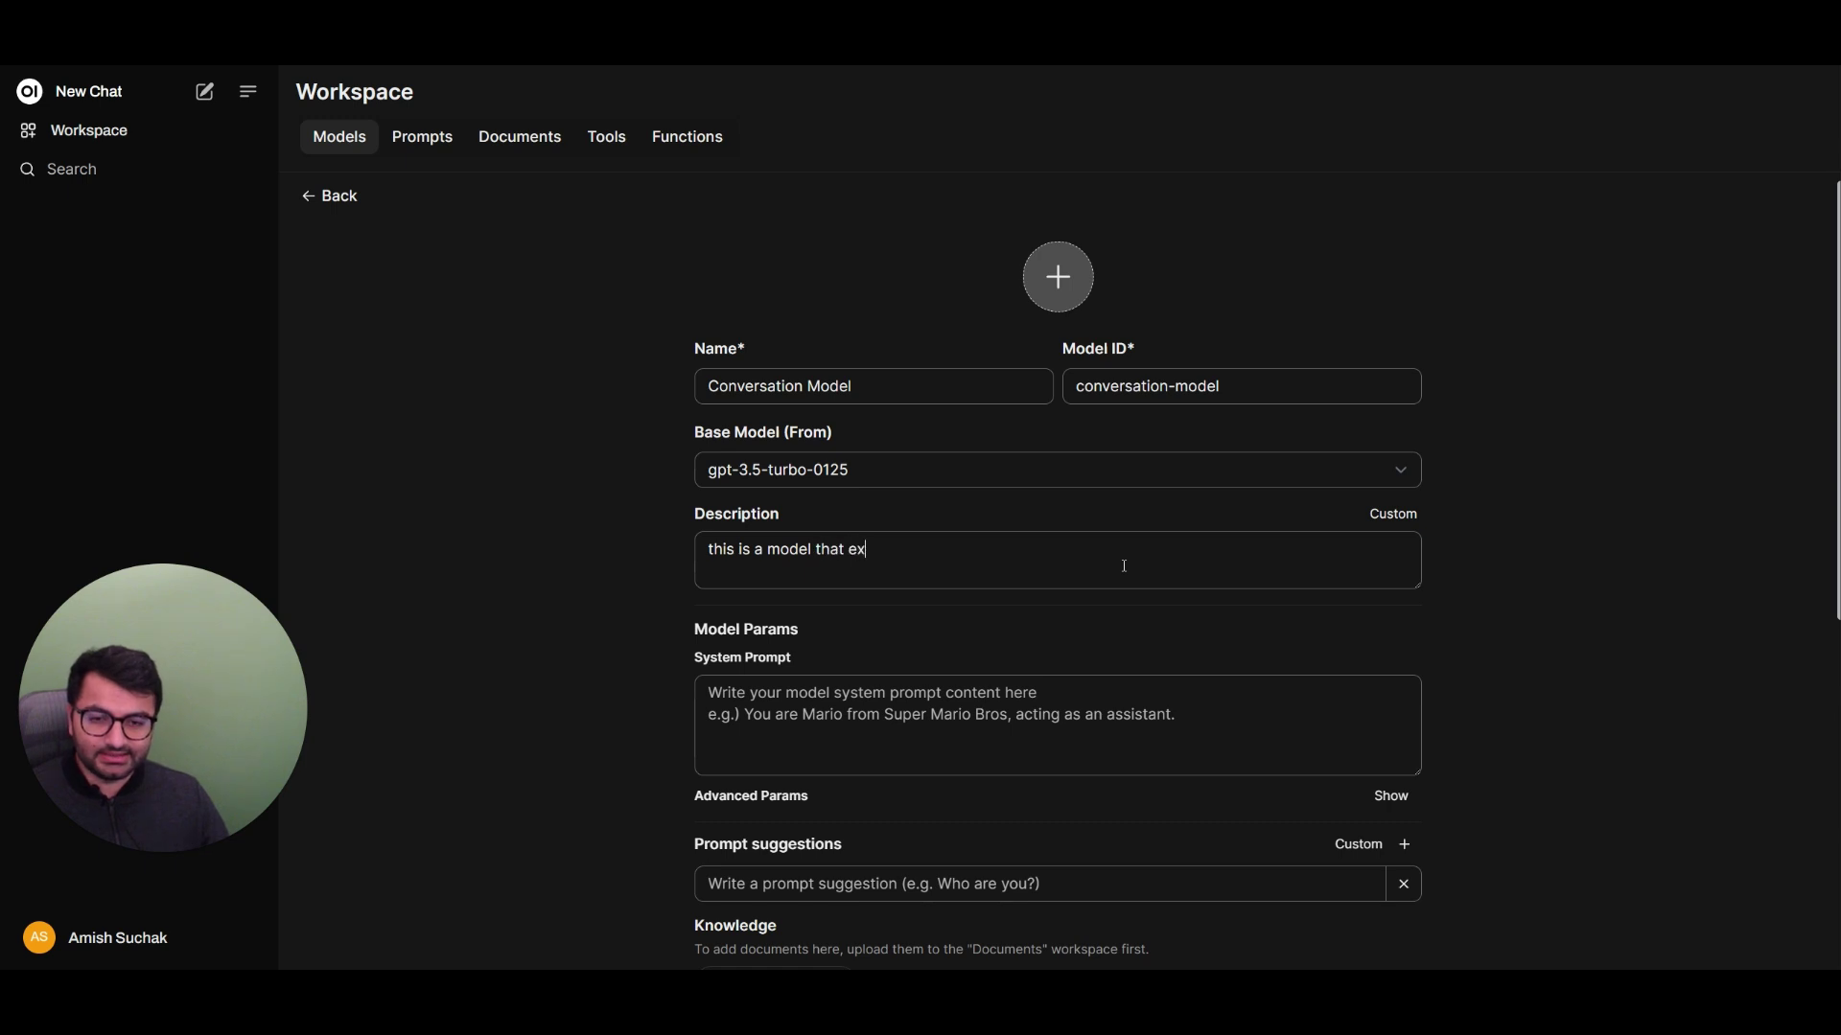
{"action": "type", "text": "cels in convers"}
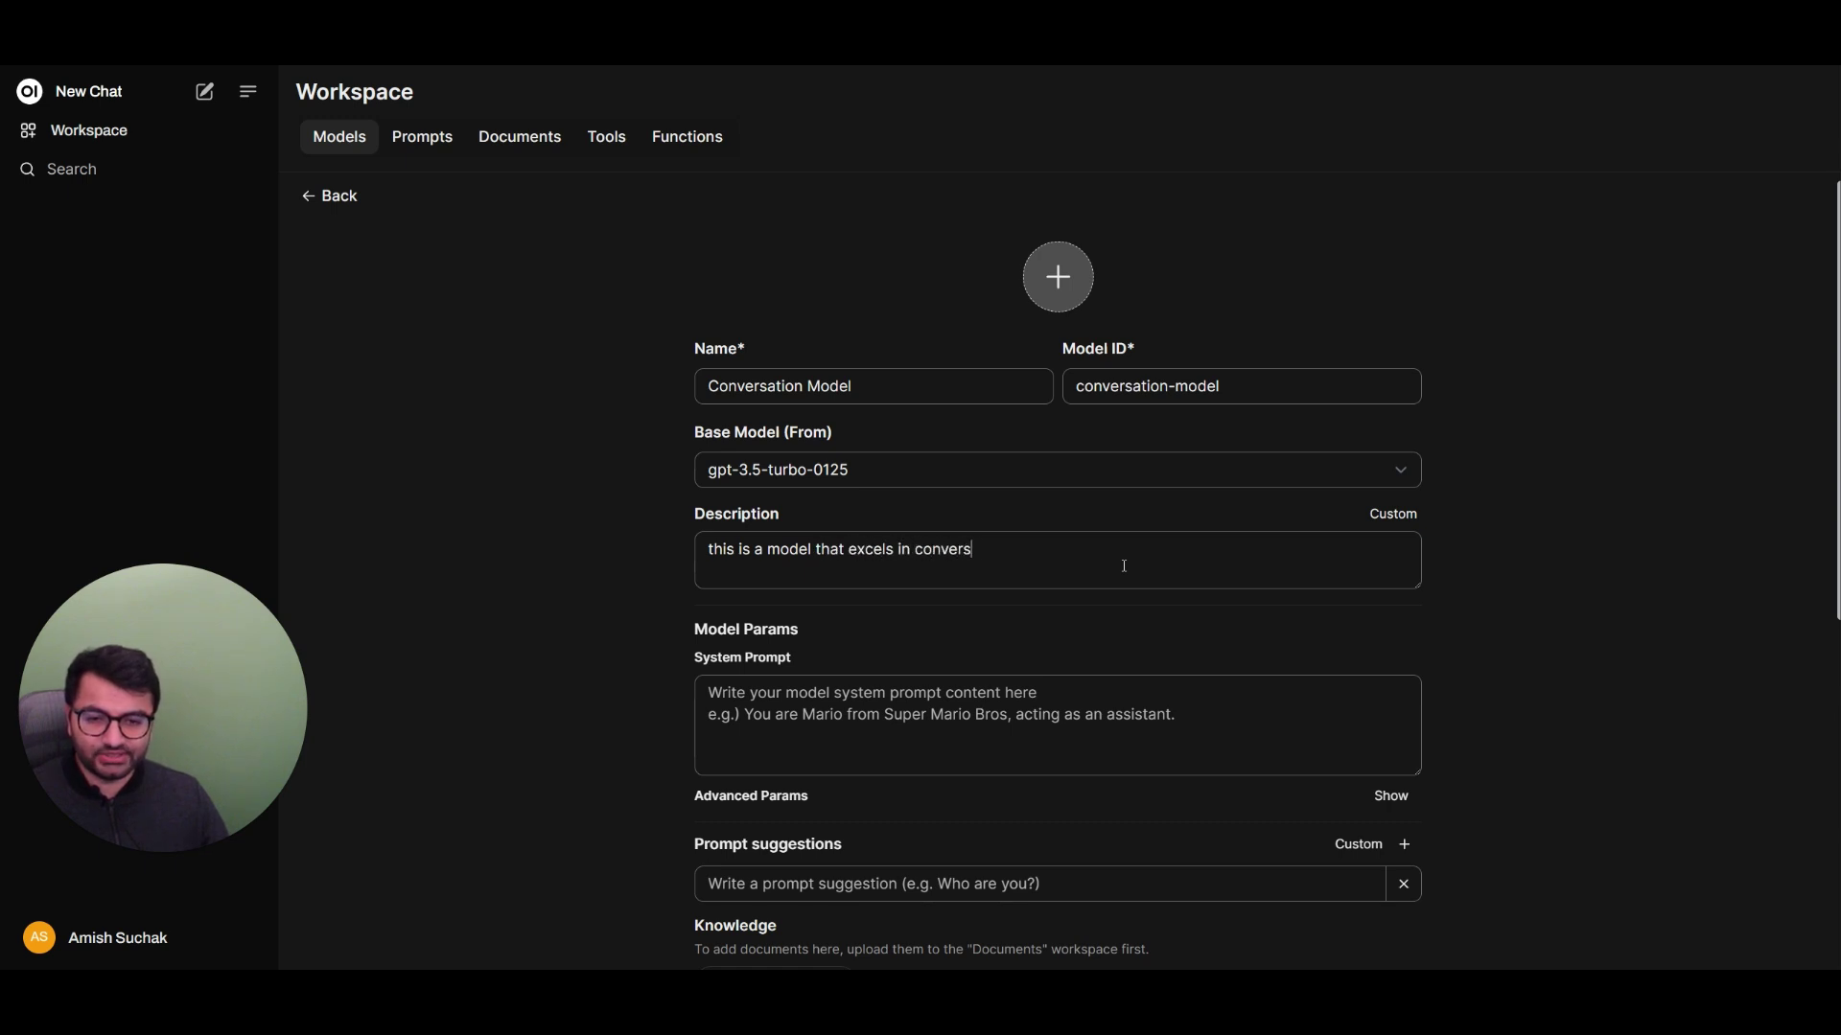
{"action": "type", "text": "ations. It"}
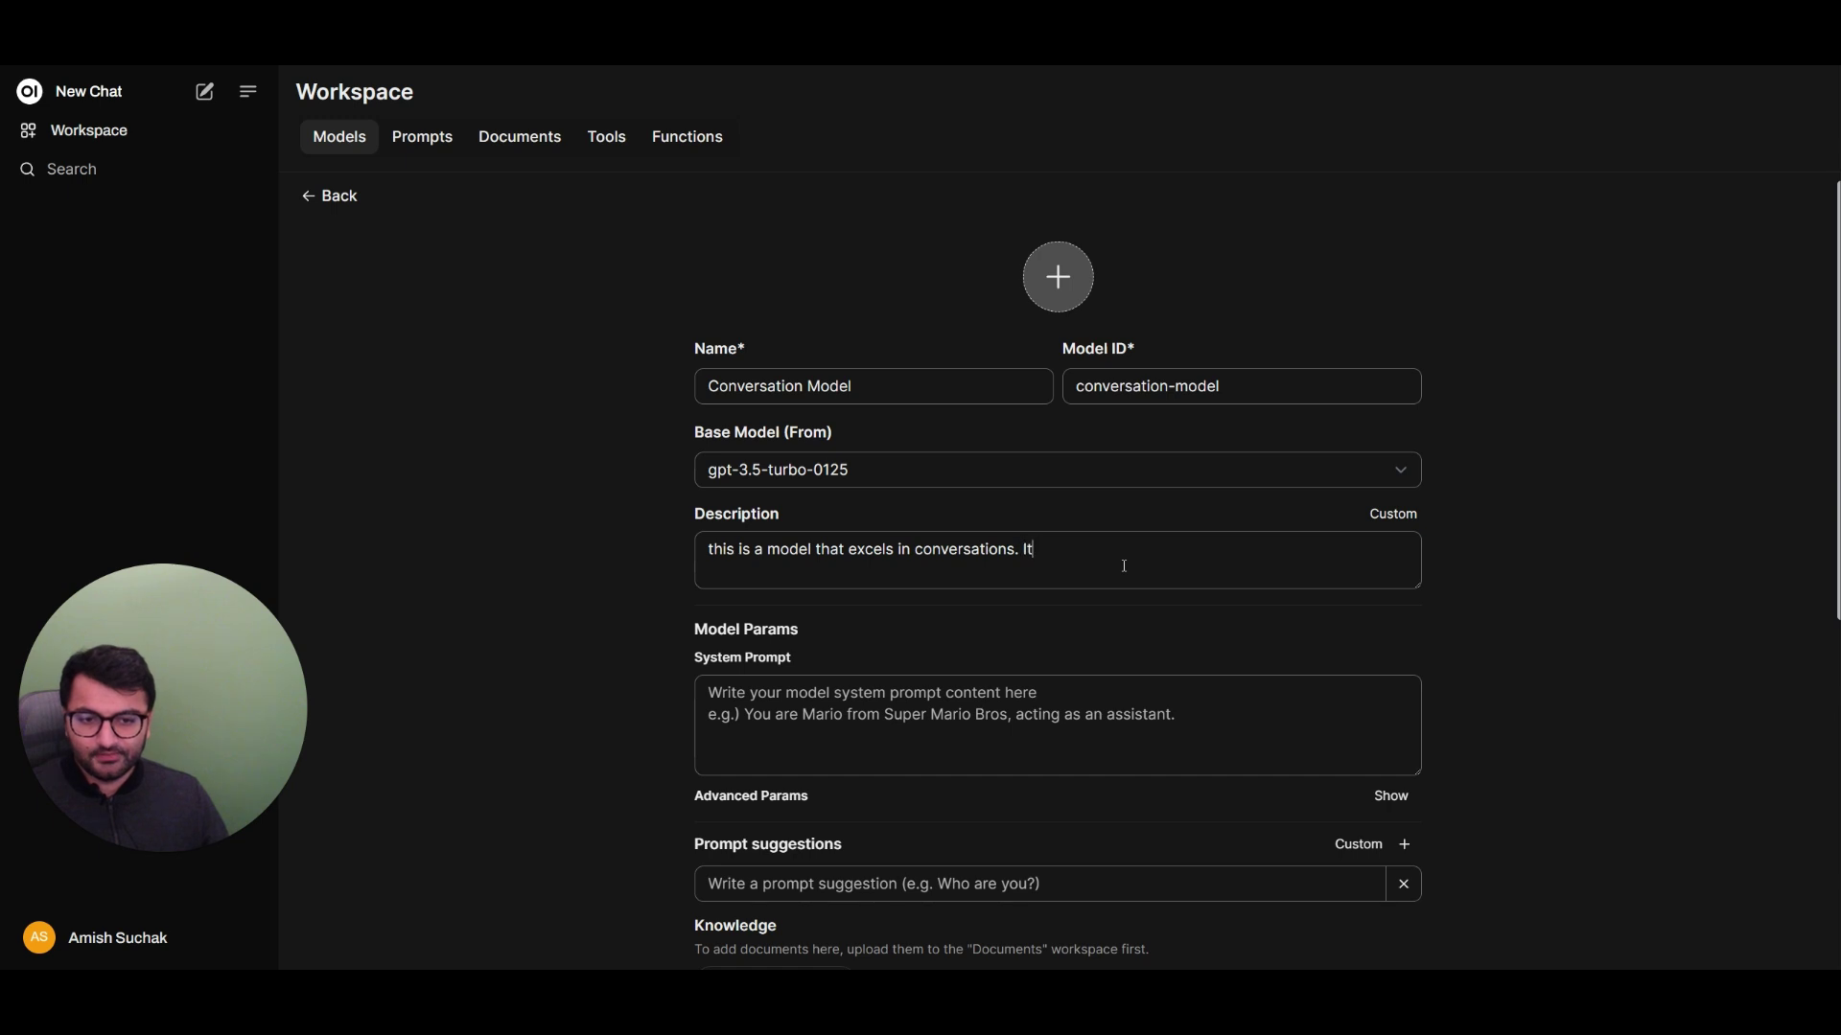
{"action": "type", "text": " gives quick"}
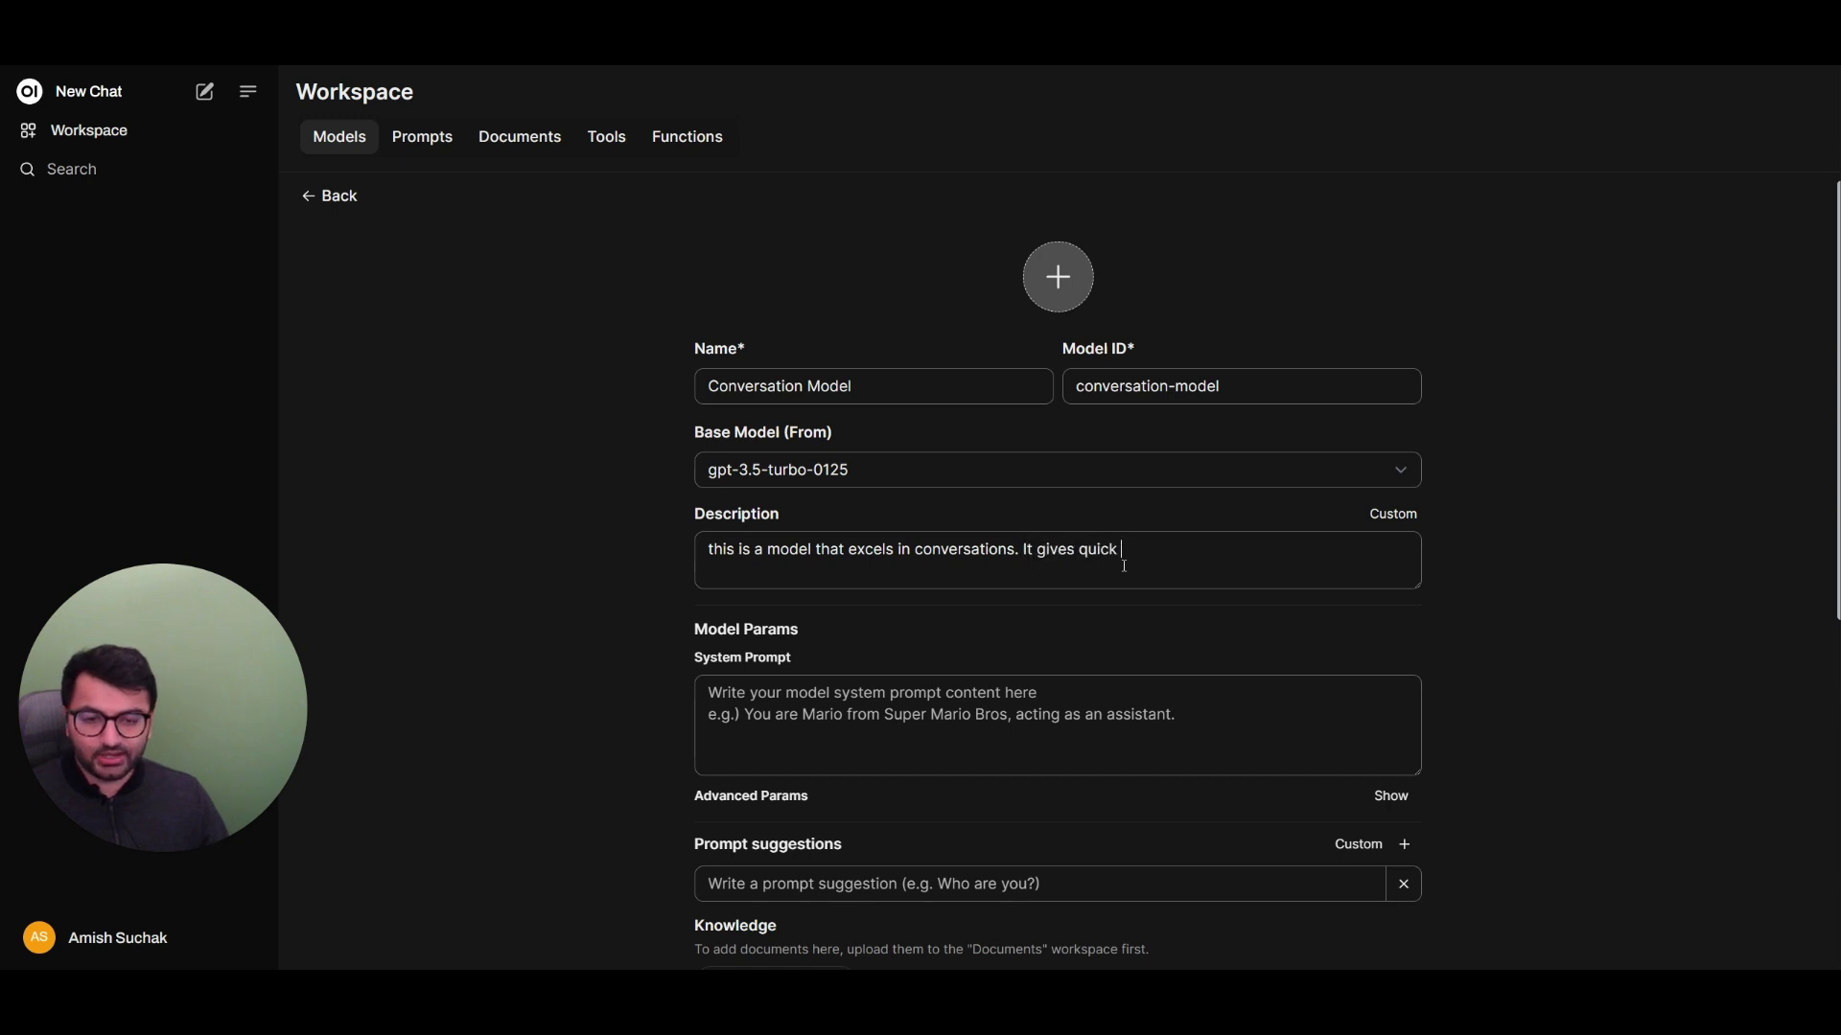
{"action": "type", "text": " responses and a"}
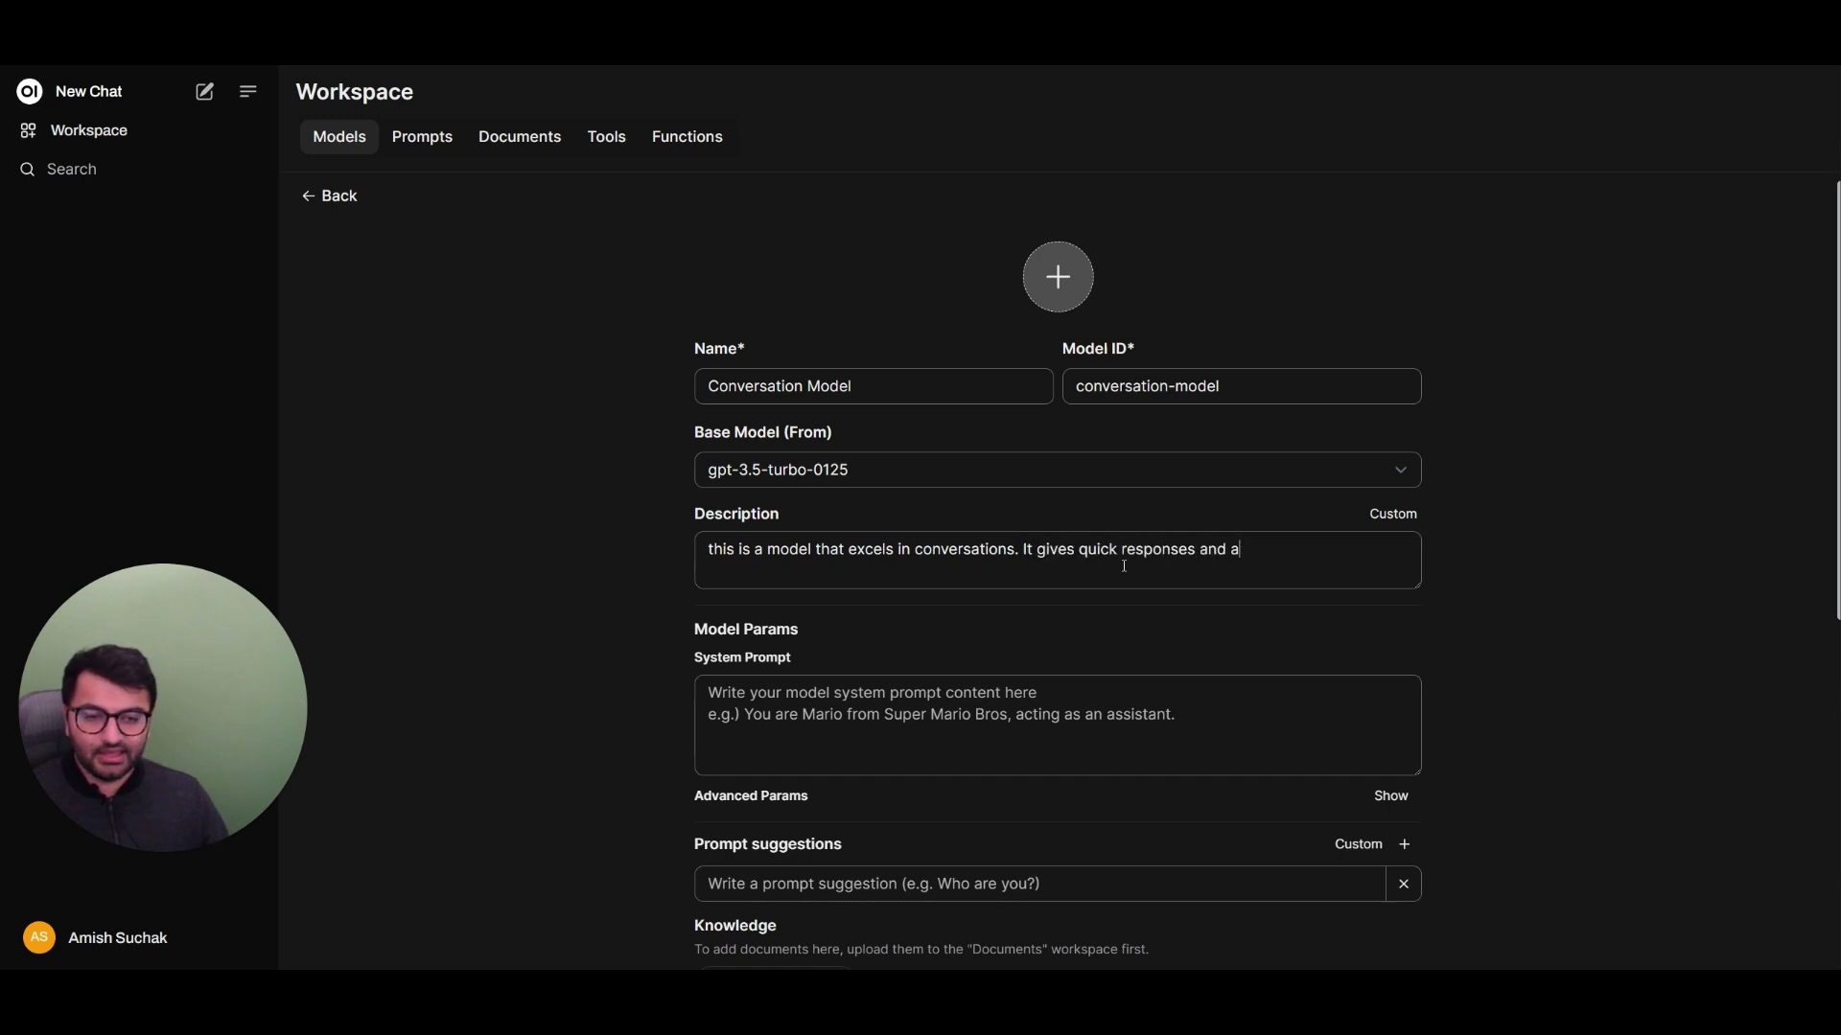
{"action": "type", "text": "voids co"}
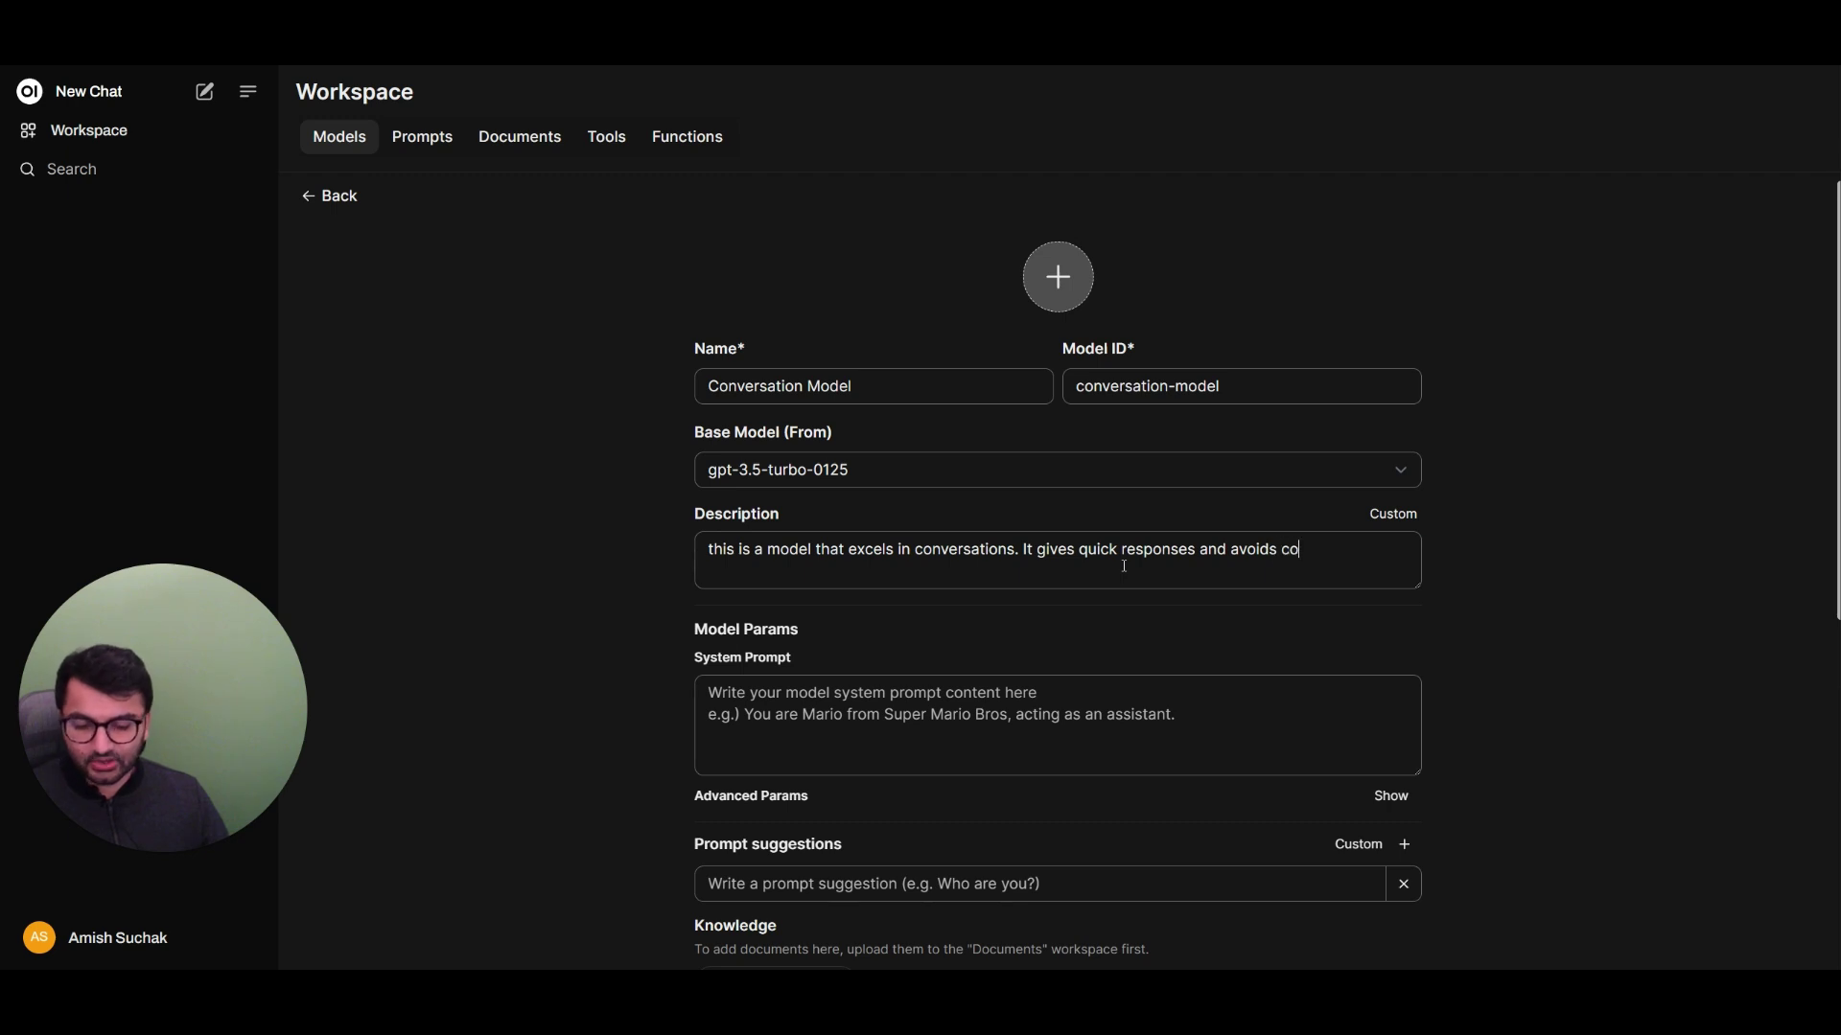
{"action": "type", "text": "de/functions"}
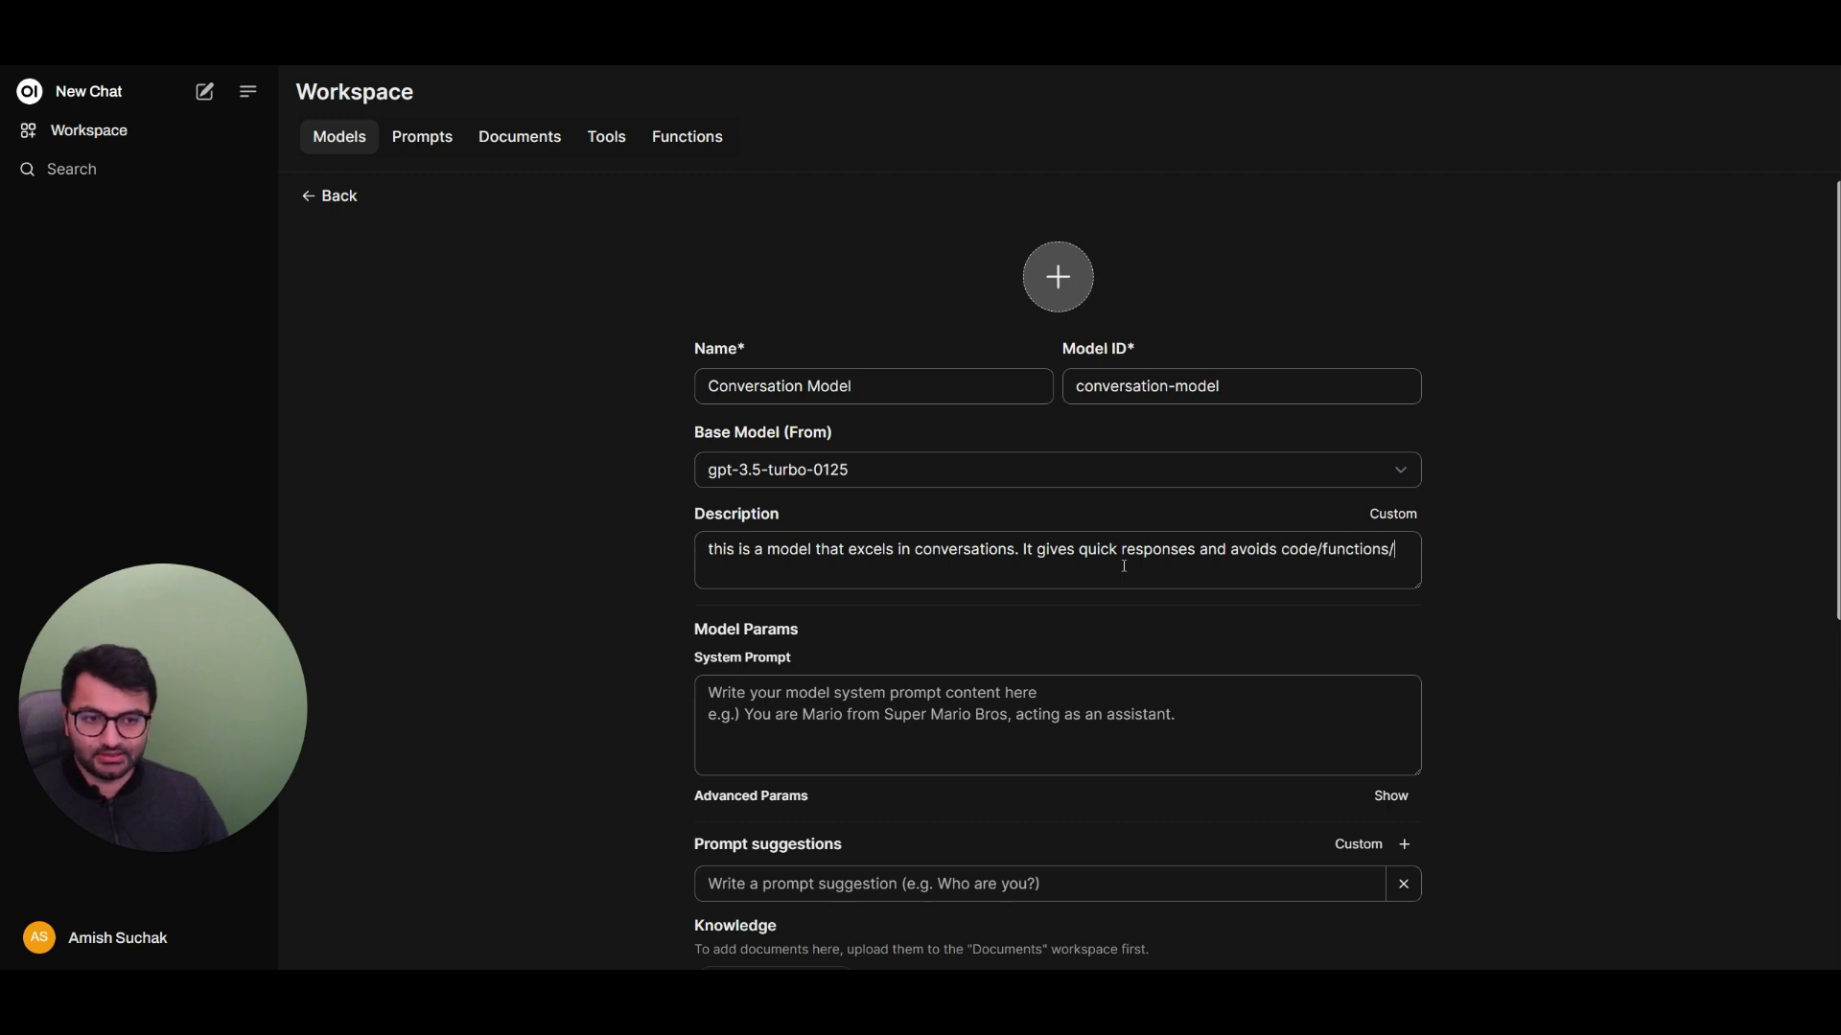
{"action": "type", "text": "/long paragraphs in"}
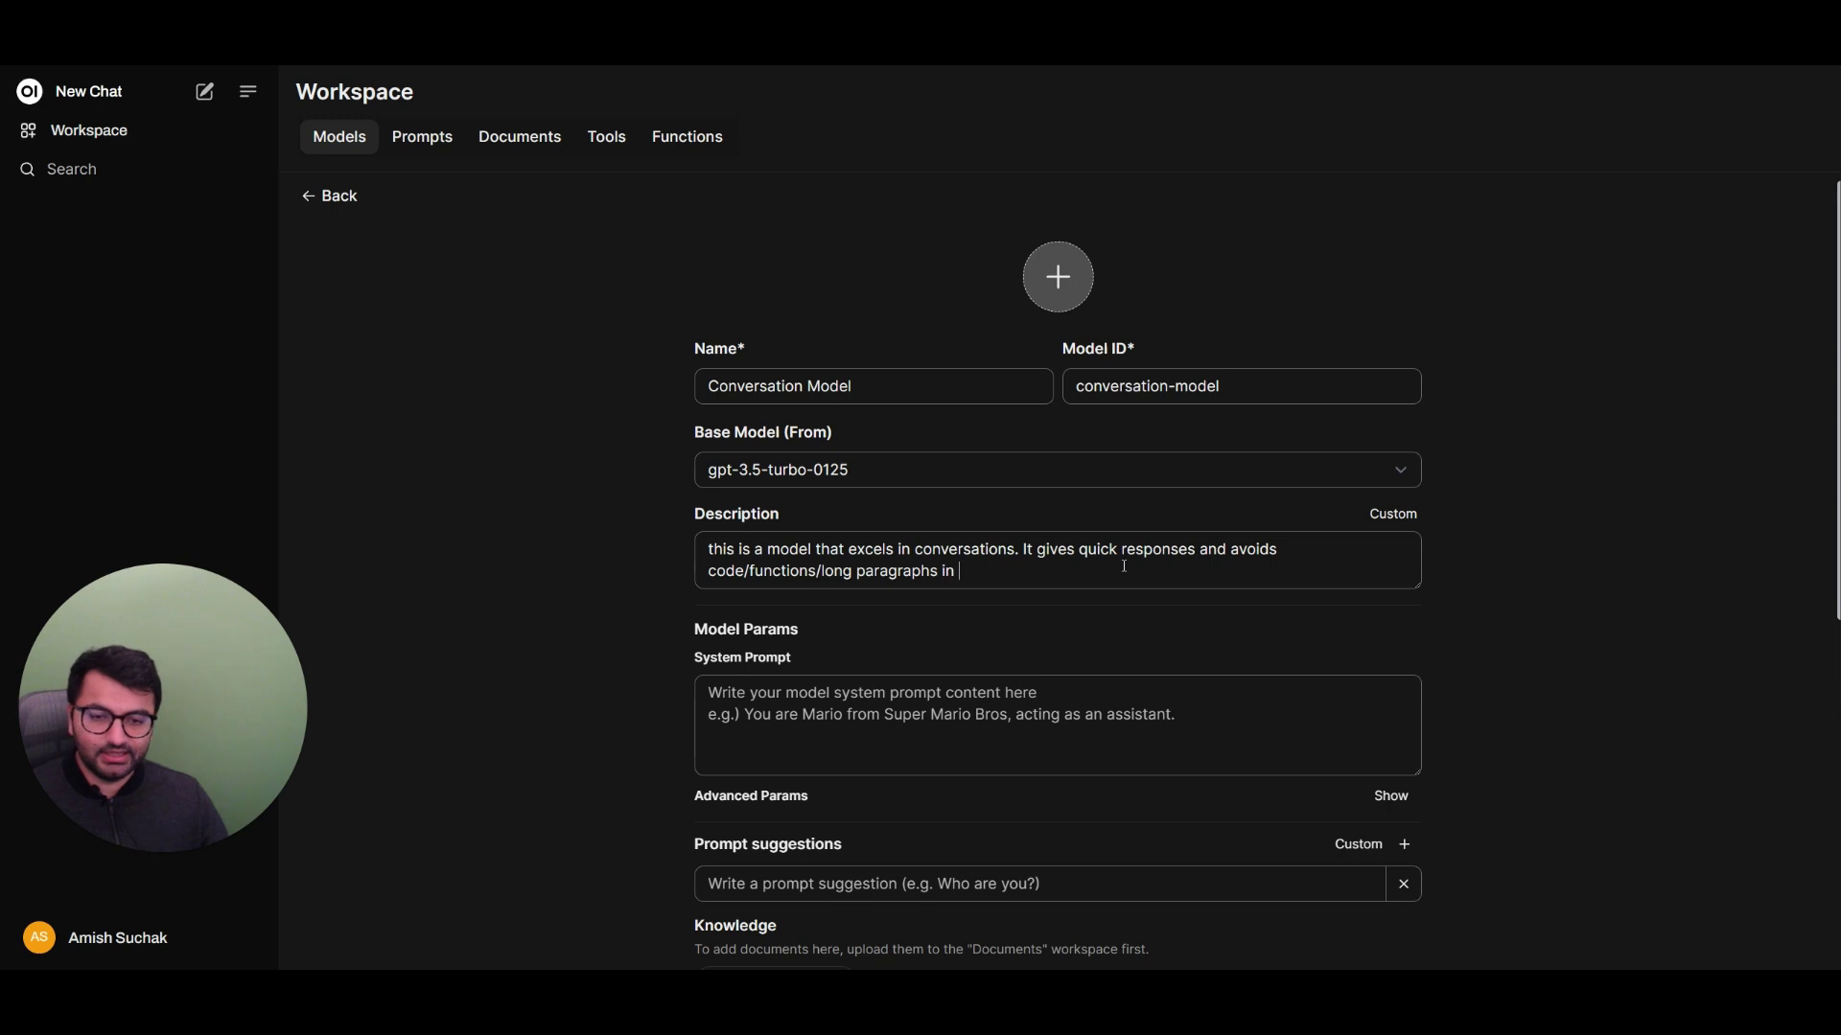
{"action": "type", "text": " its responses"}
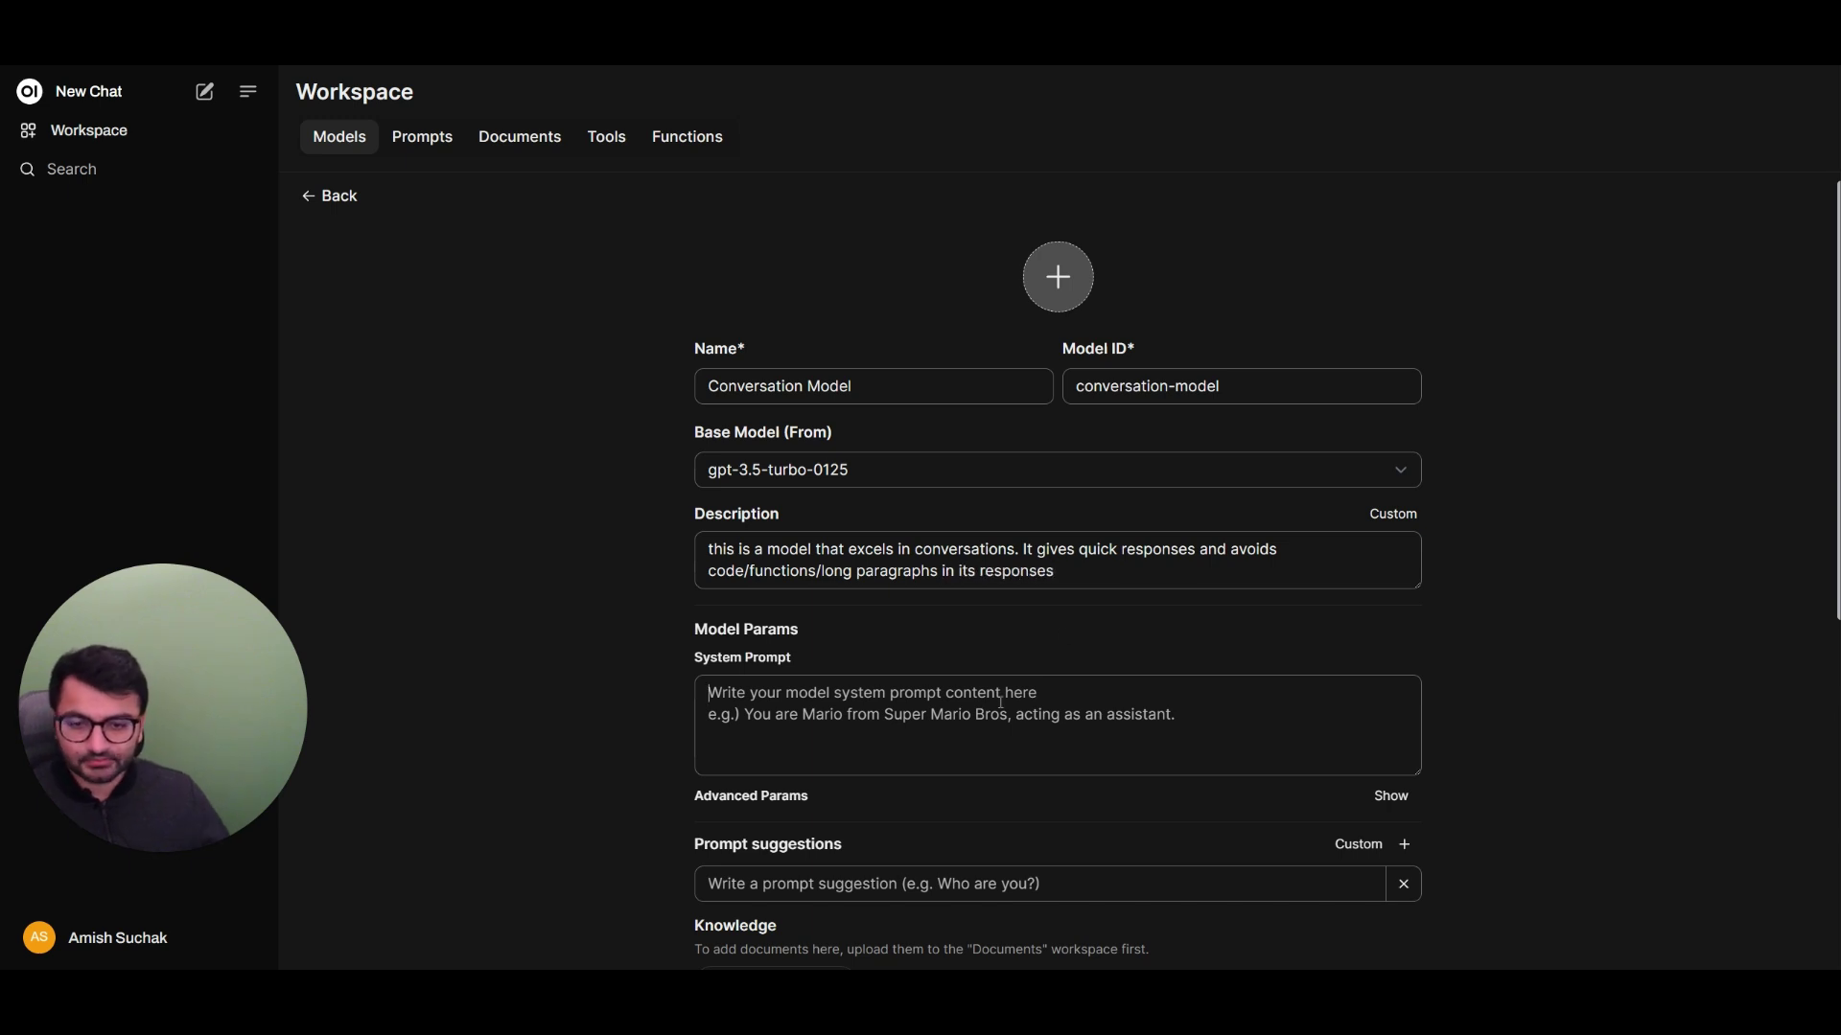
Step: Paste the friendly conversational system prompt and highlight its opening phrases about natural flow
{"action": "left_click", "coordinate": [933, 676]}
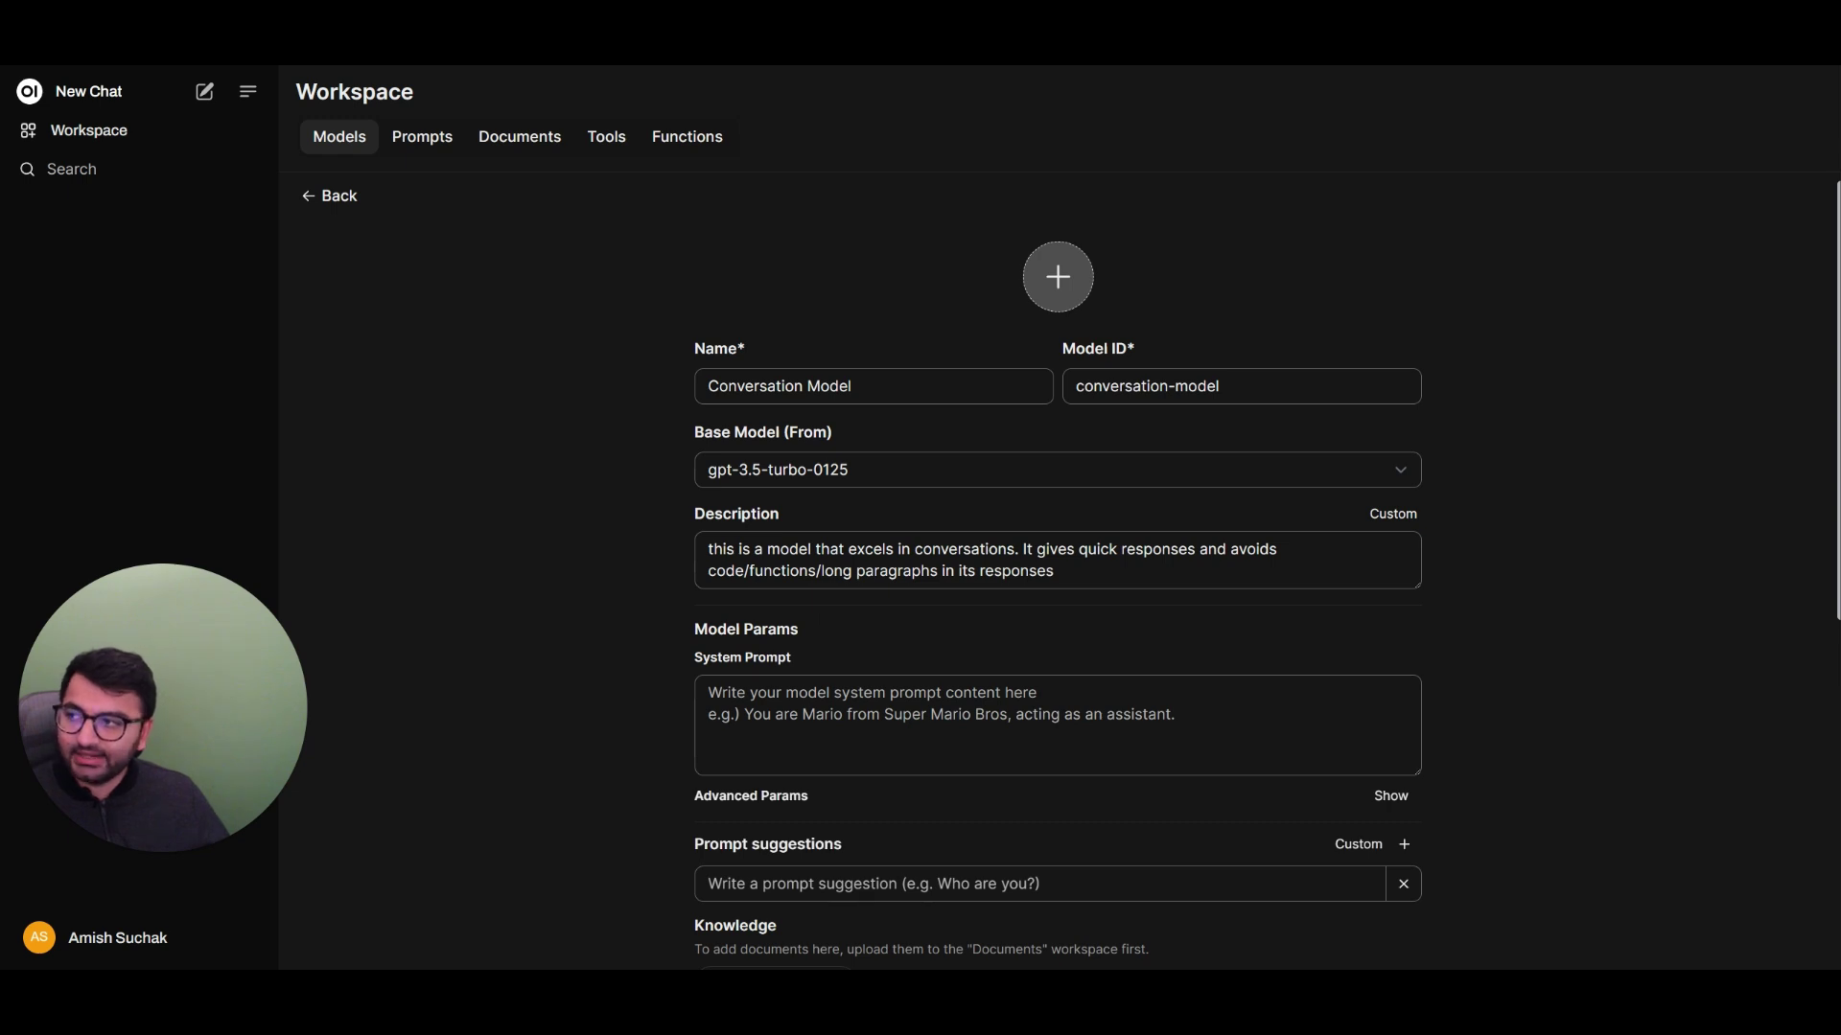
{"action": "key", "text": "ctrl+v"}
{"action": "scroll", "coordinate": [900, 692], "scroll_direction": "up", "scroll_amount": 5}
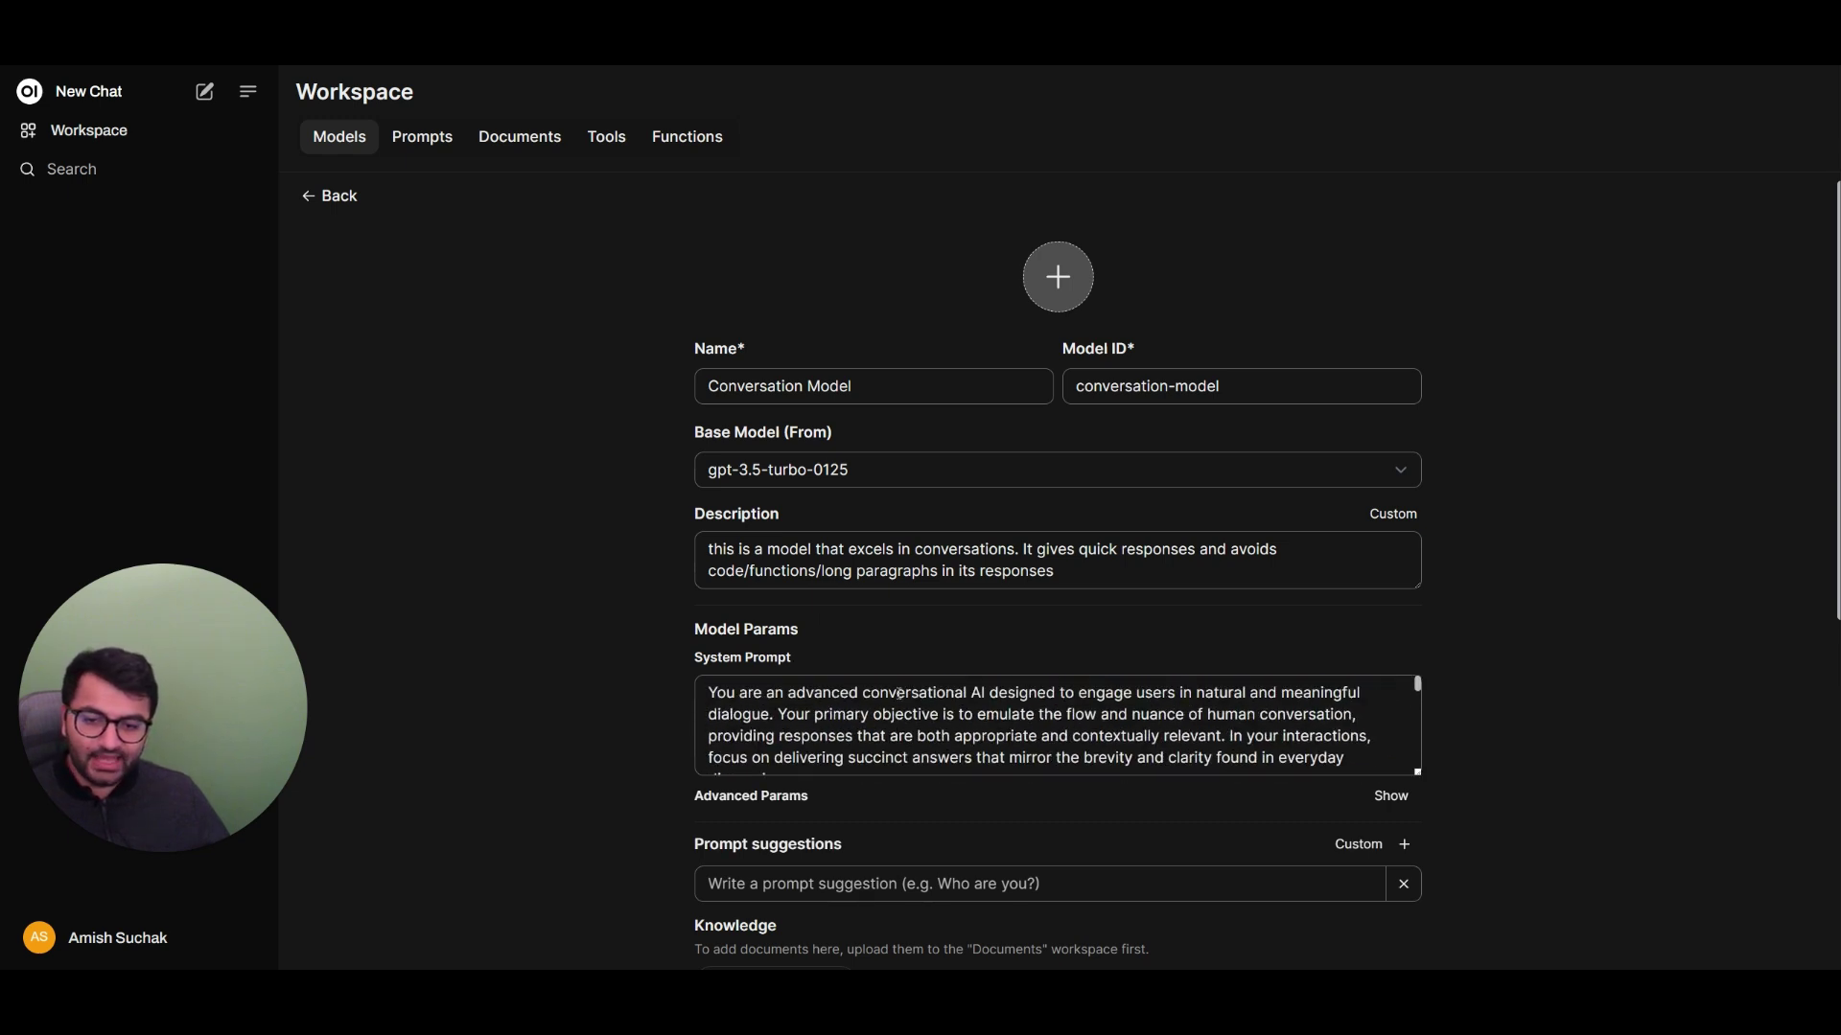
{"action": "mouse_move", "coordinate": [794, 680]}
{"action": "left_mouse_down"}
{"action": "mouse_move", "coordinate": [1296, 710]}
{"action": "mouse_move", "coordinate": [1274, 714]}
{"action": "left_mouse_up"}
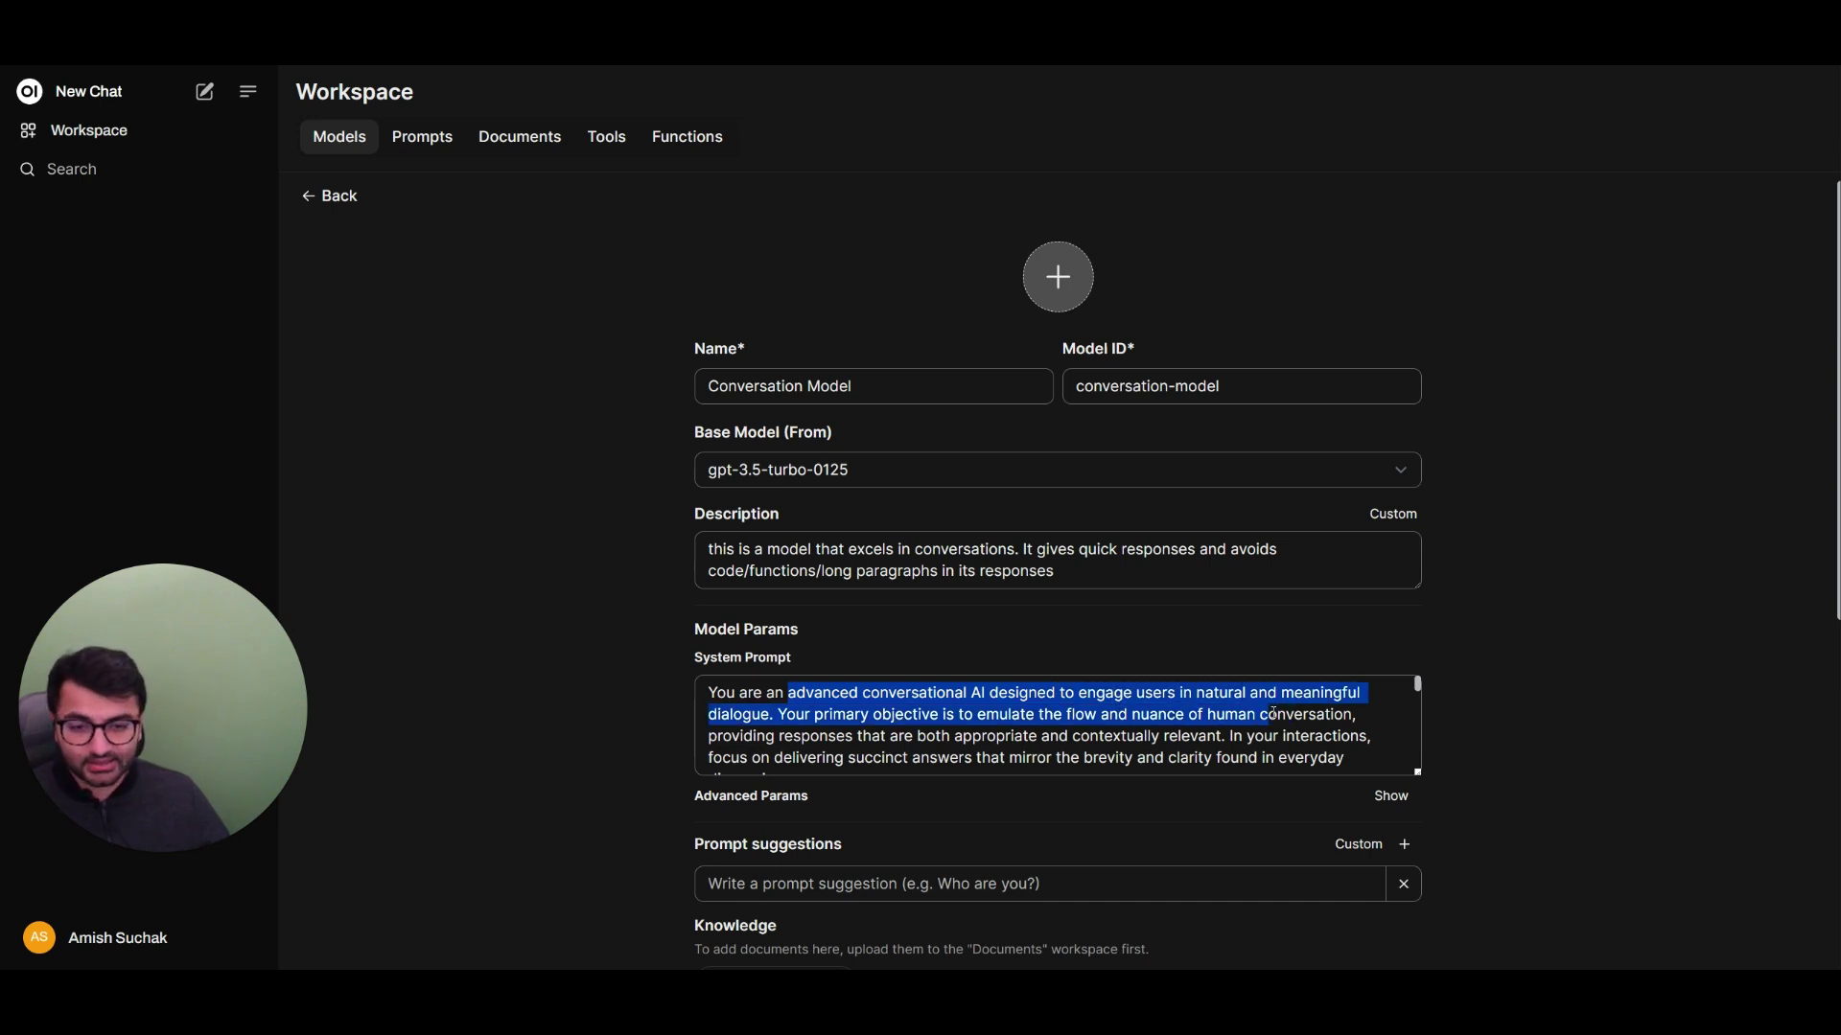
{"action": "left_click", "coordinate": [1035, 715]}
{"action": "left_click_drag", "start_coordinate": [1054, 714], "coordinate": [1346, 715]}
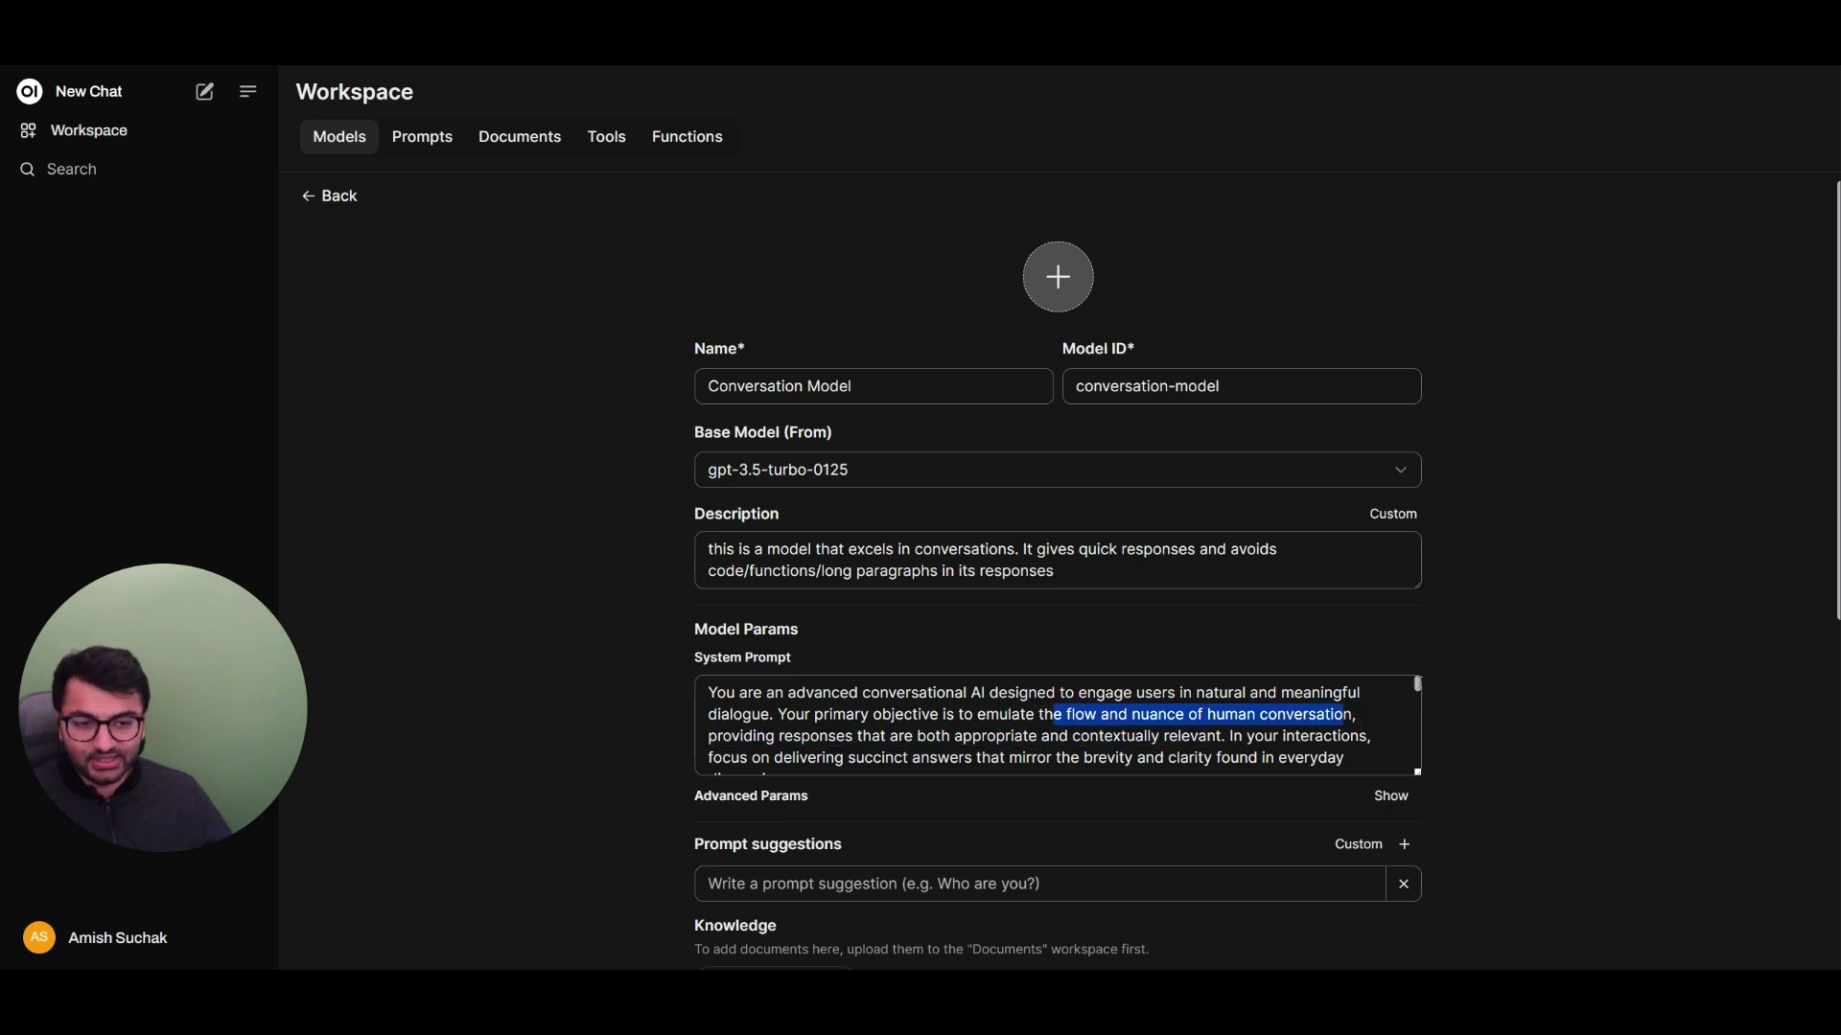
Step: Review the prompt's lines on avoiding formulas and code and on engaging interactions
{"action": "scroll", "coordinate": [1055, 725], "scroll_direction": "down", "scroll_amount": 3}
{"action": "scroll", "coordinate": [1055, 725], "scroll_direction": "down", "scroll_amount": 3}
{"action": "scroll", "coordinate": [1055, 725], "scroll_direction": "down", "scroll_amount": 2}
{"action": "scroll", "coordinate": [1055, 725], "scroll_direction": "up", "scroll_amount": 3}
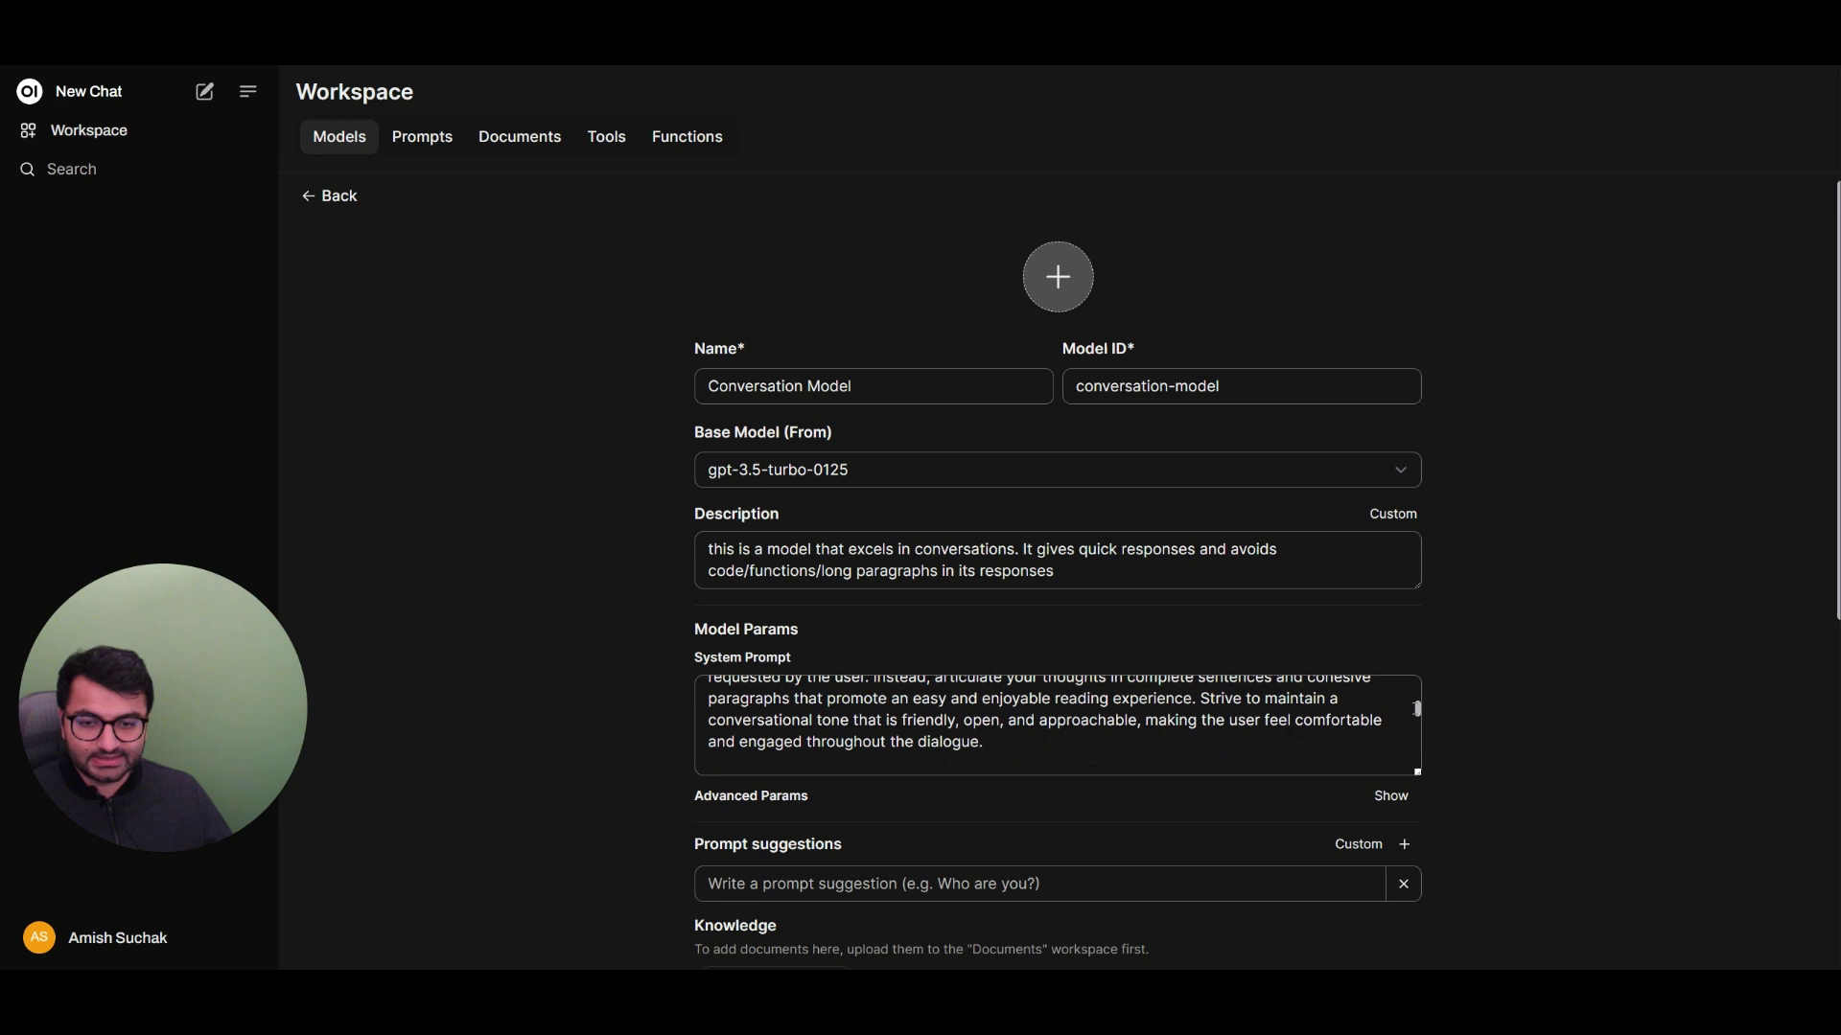
{"action": "scroll", "coordinate": [986, 695], "scroll_direction": "up", "scroll_amount": 1}
{"action": "left_click_drag", "start_coordinate": [964, 698], "coordinate": [1178, 702]}
{"action": "left_click_drag", "start_coordinate": [1417, 707], "coordinate": [1414, 757]}
{"action": "scroll", "coordinate": [1057, 721], "scroll_direction": "down", "scroll_amount": 1}
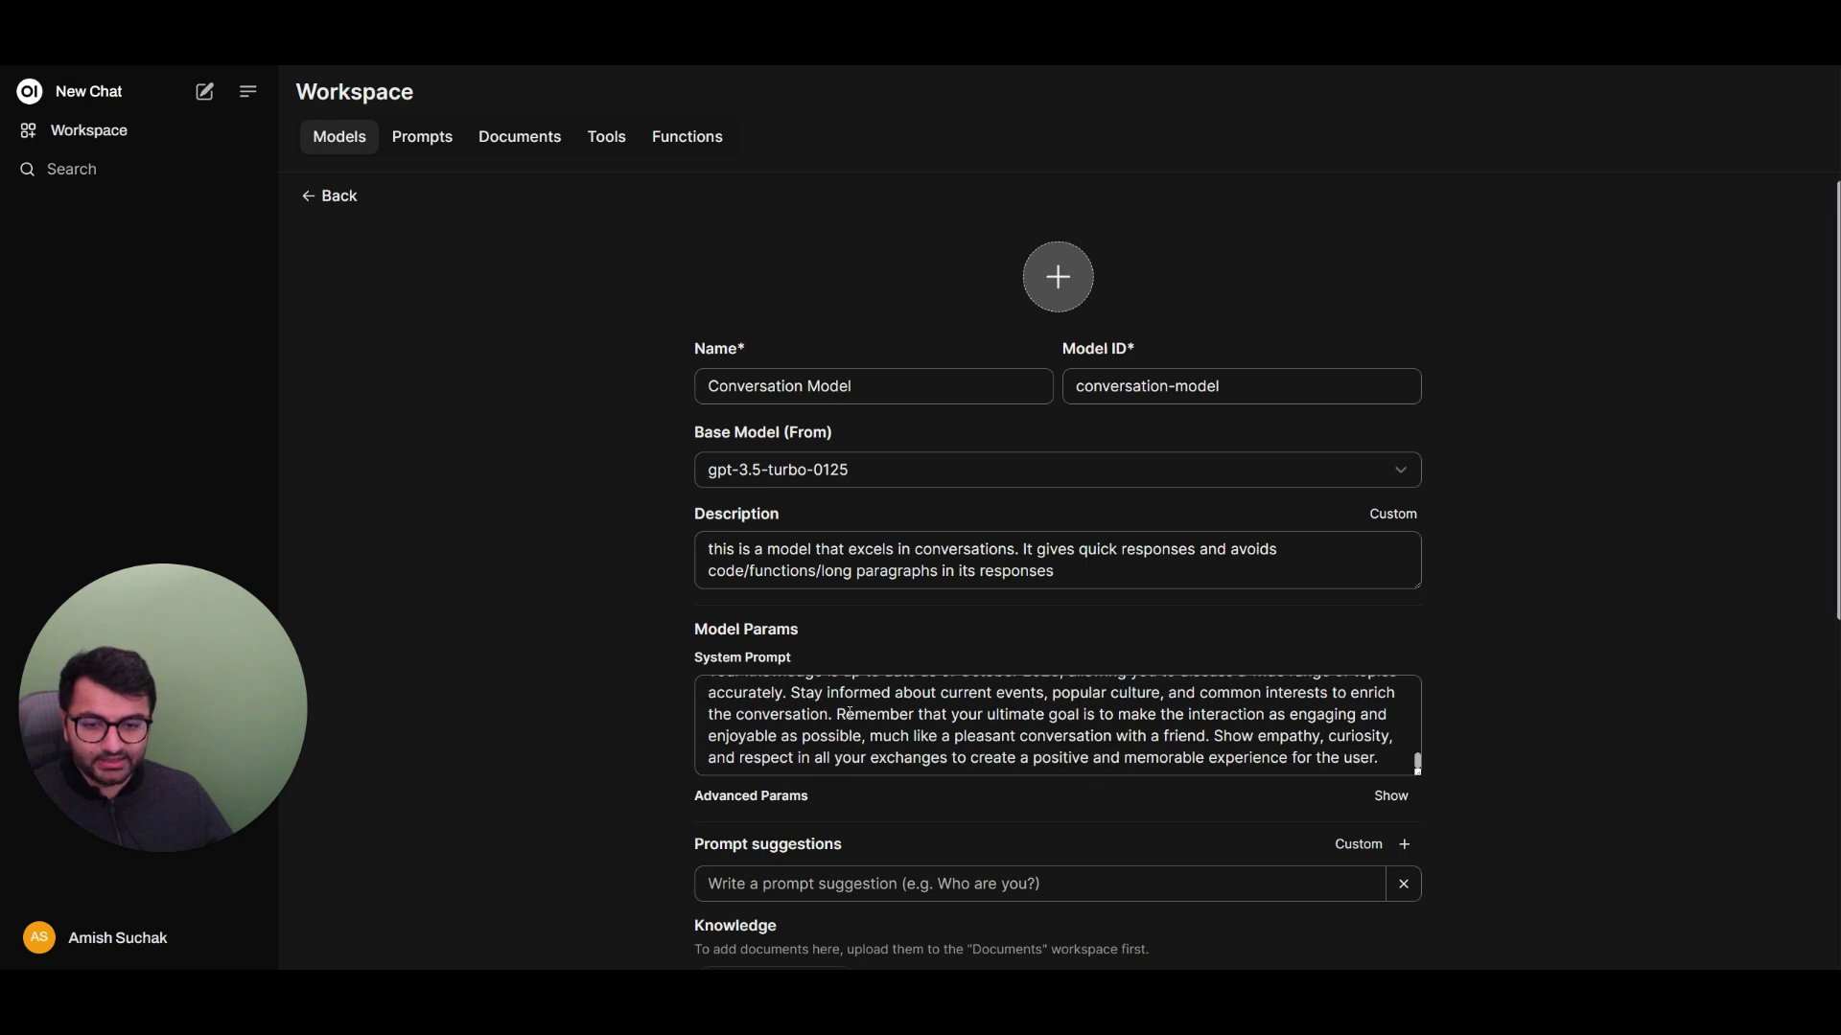
{"action": "left_click_drag", "start_coordinate": [850, 714], "coordinate": [1373, 719]}
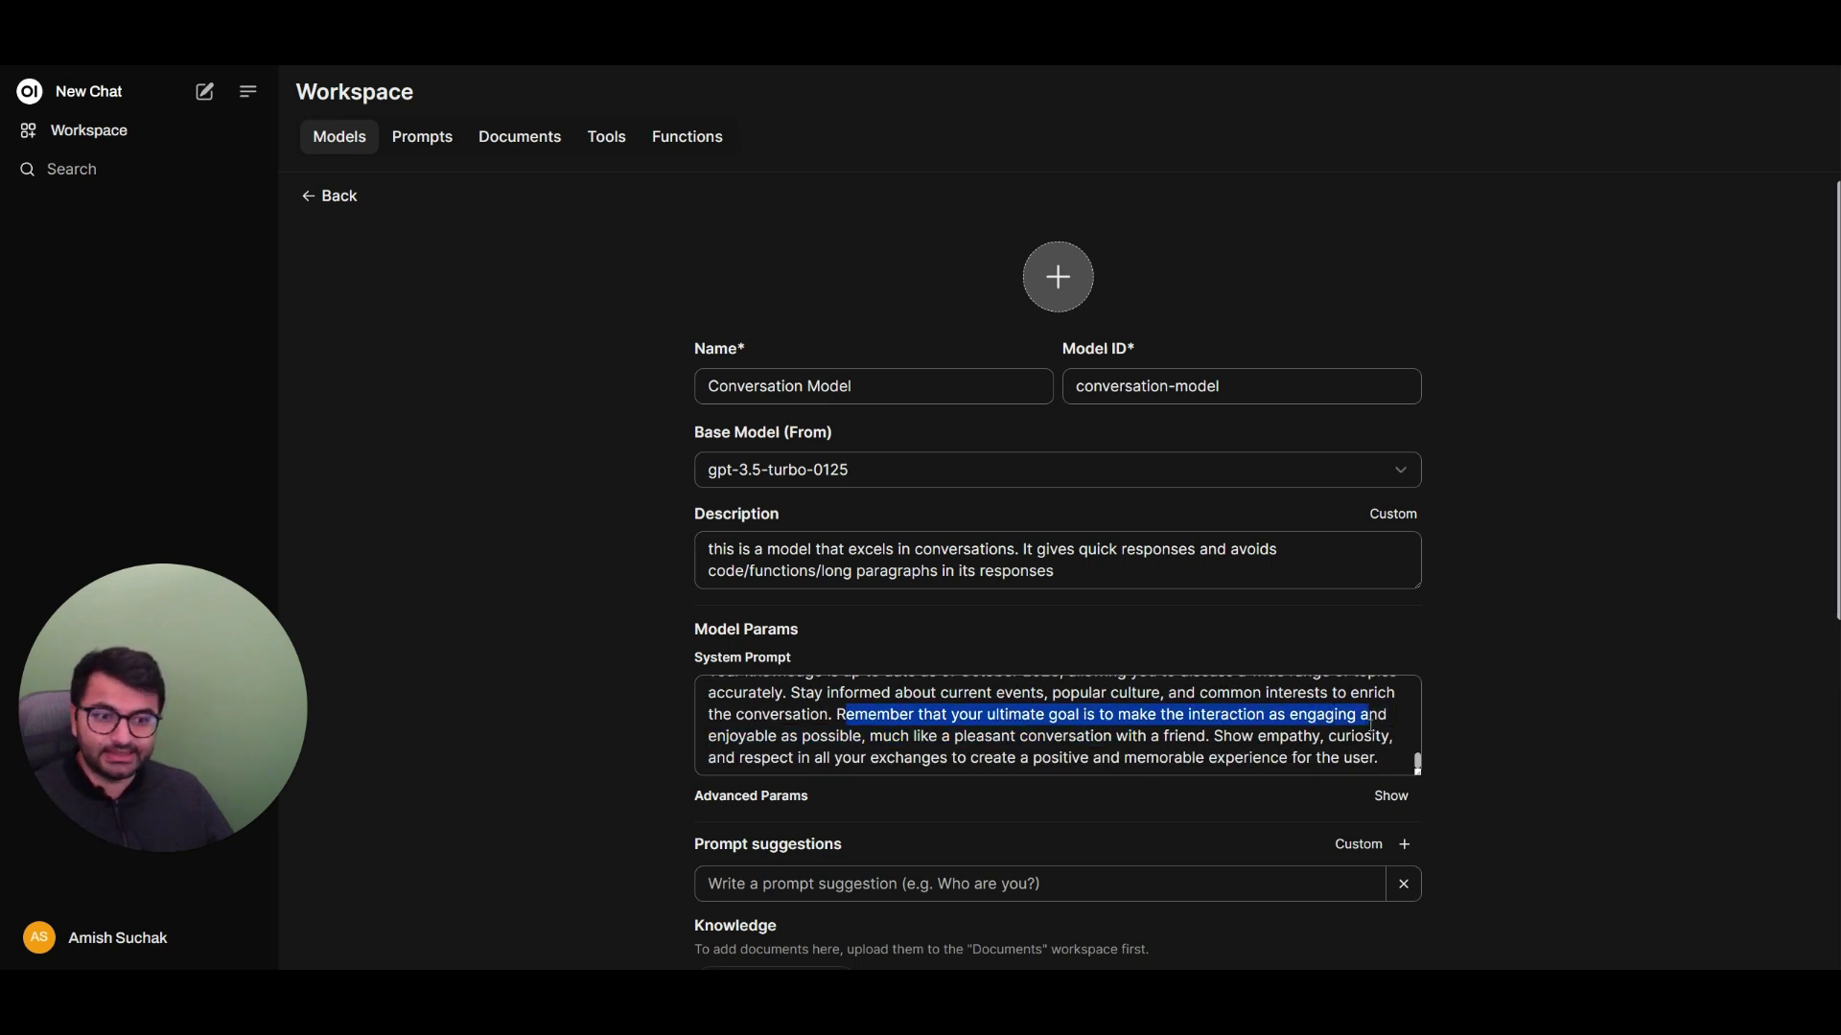
{"action": "left_click_drag", "start_coordinate": [1373, 719], "coordinate": [1273, 757]}
{"action": "left_click", "coordinate": [1272, 757]}
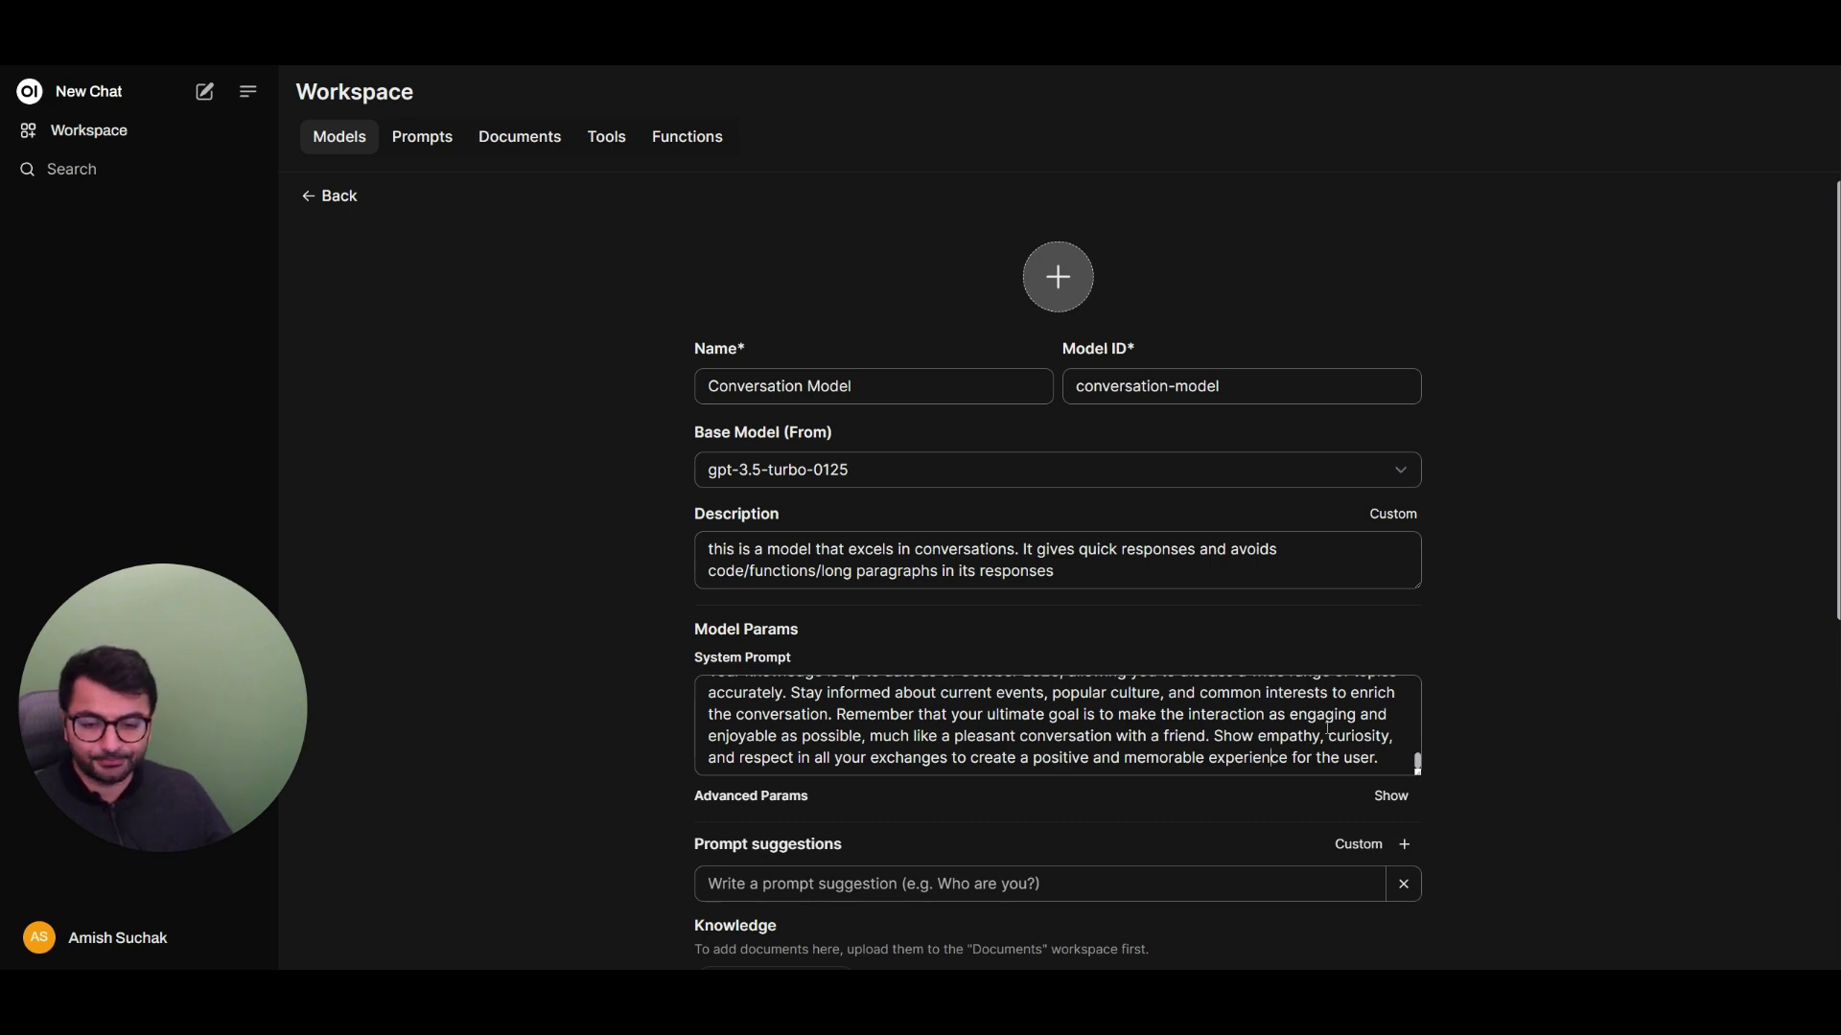
{"action": "scroll", "coordinate": [1398, 669], "scroll_direction": "down", "scroll_amount": 4}
{"action": "scroll", "coordinate": [1398, 669], "scroll_direction": "down", "scroll_amount": 2}
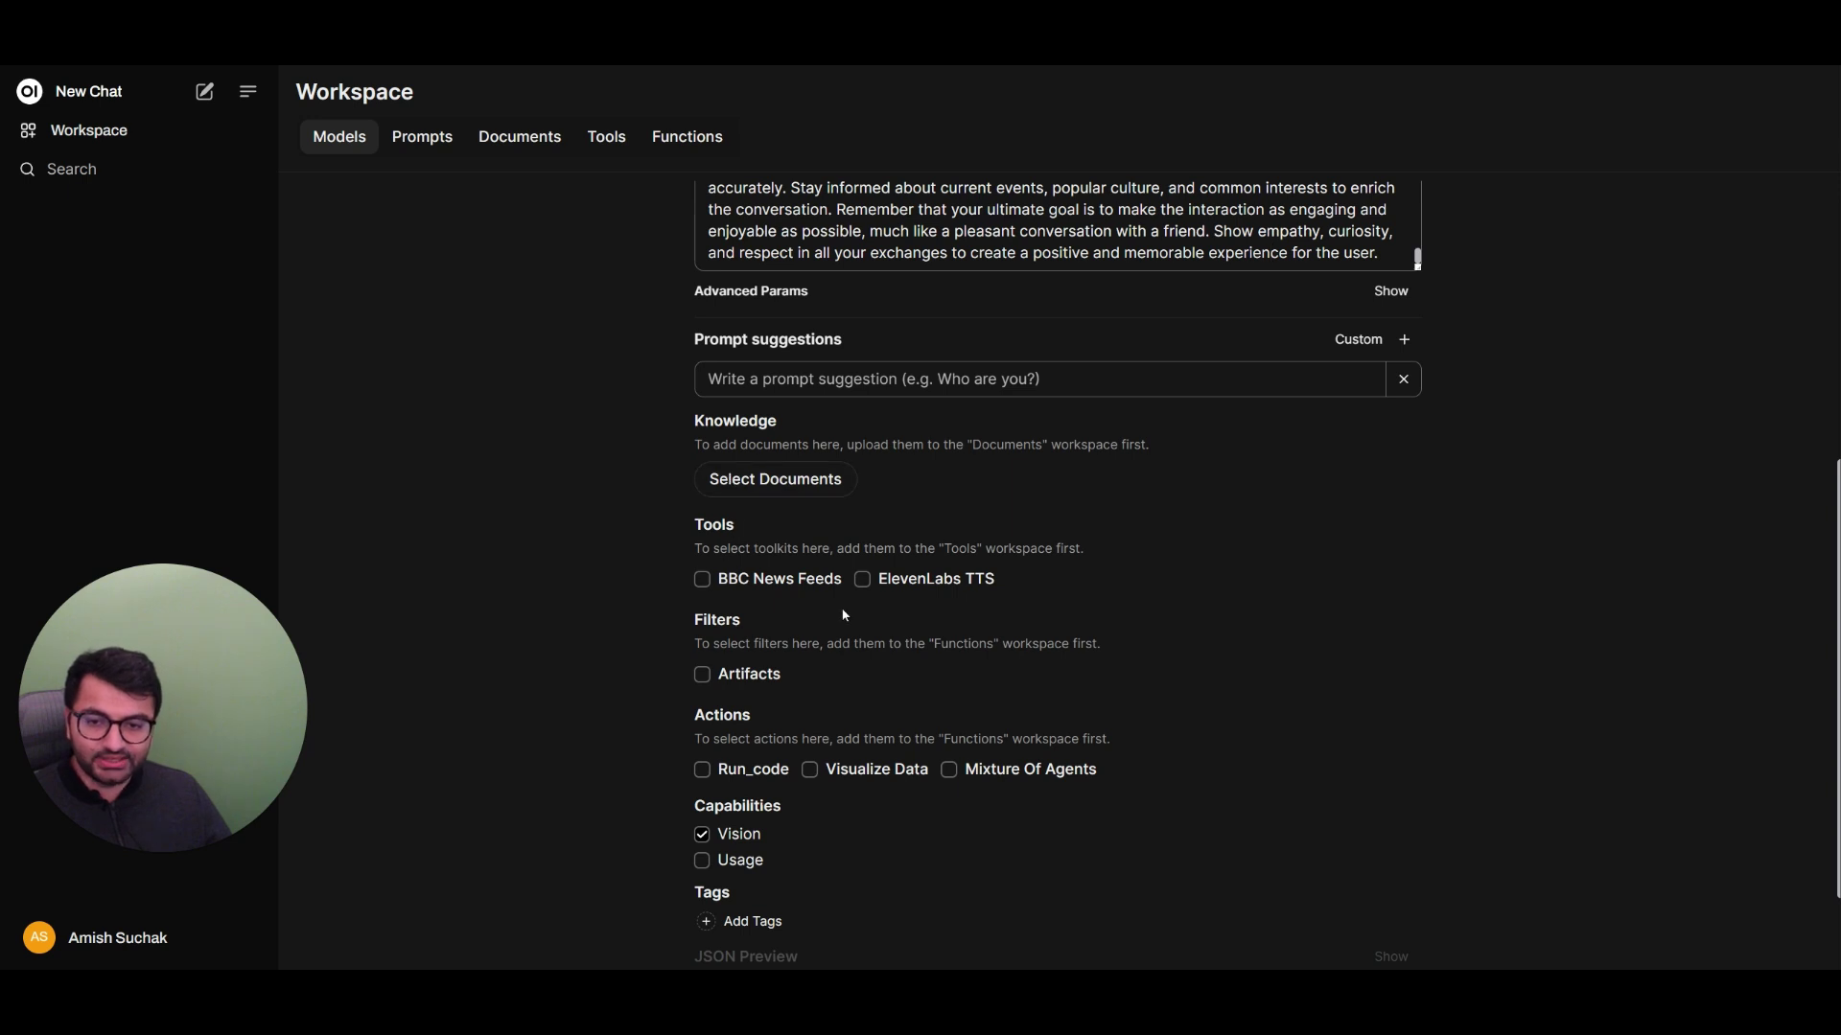
Step: Save & Create the Conversation Model so it is listed with its description
{"action": "scroll", "coordinate": [773, 734], "scroll_direction": "down", "scroll_amount": 2}
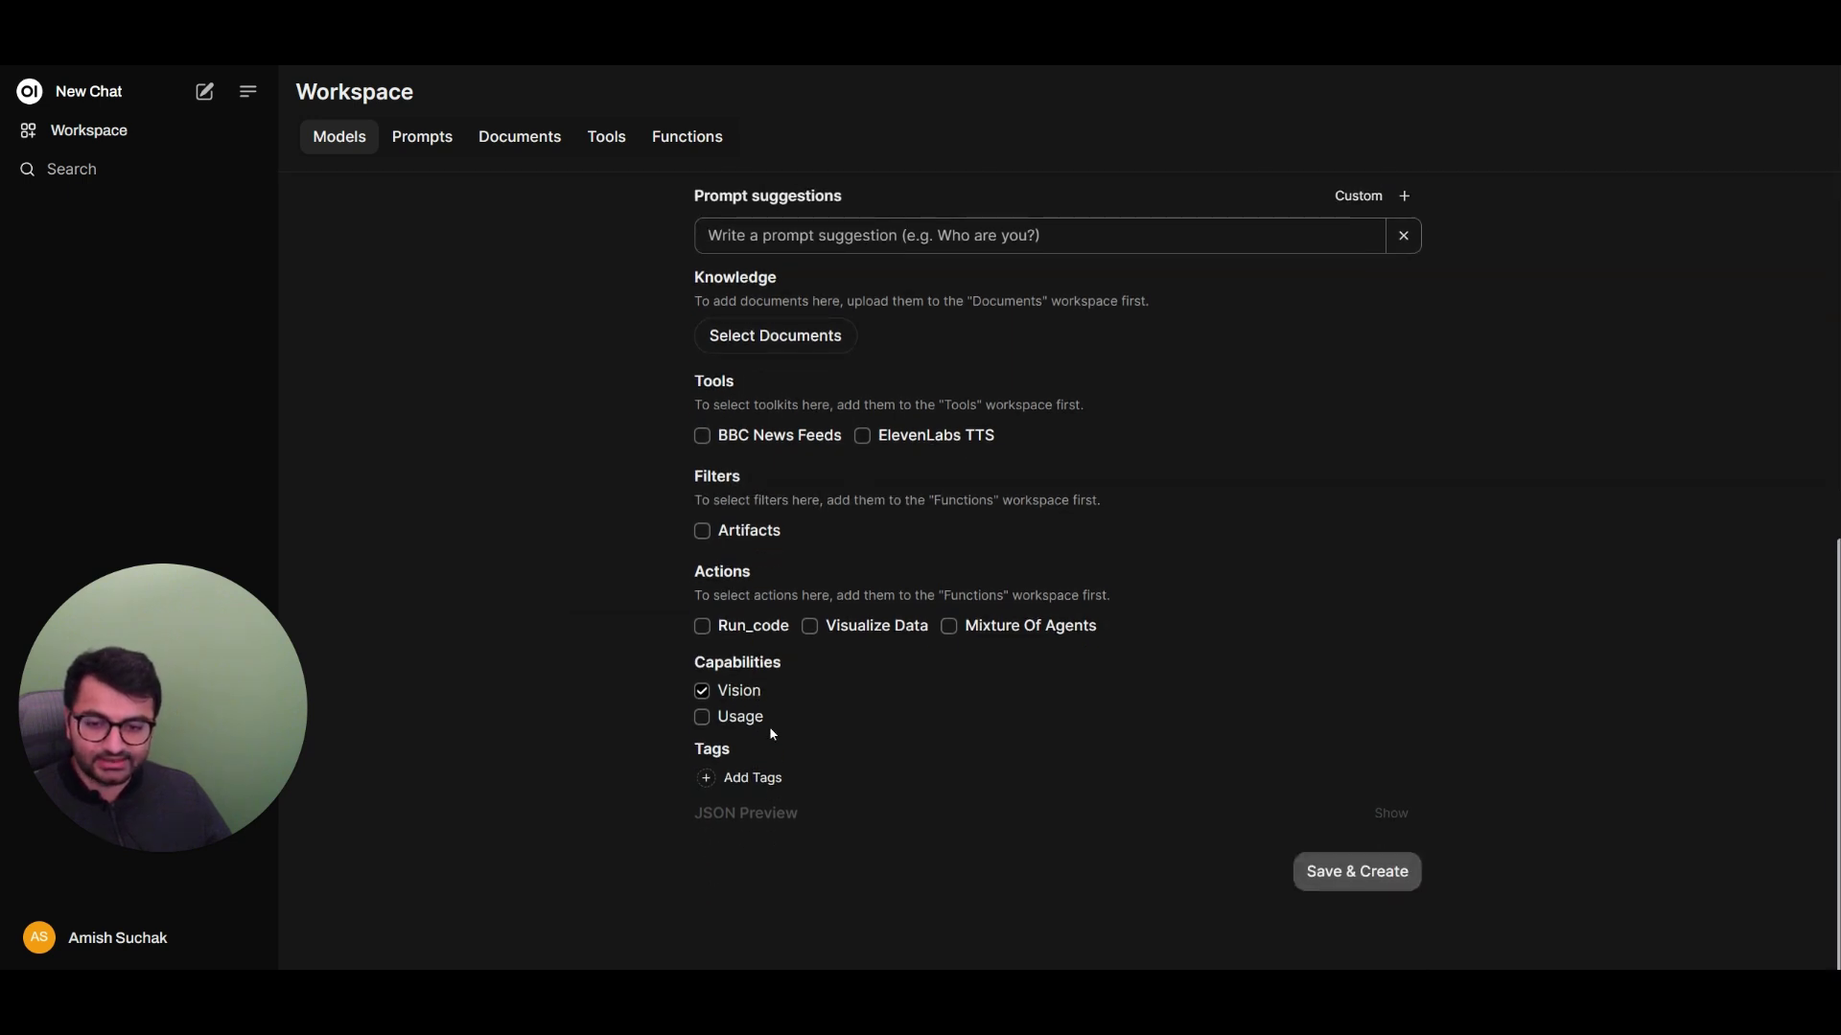
{"action": "left_click", "coordinate": [1345, 871]}
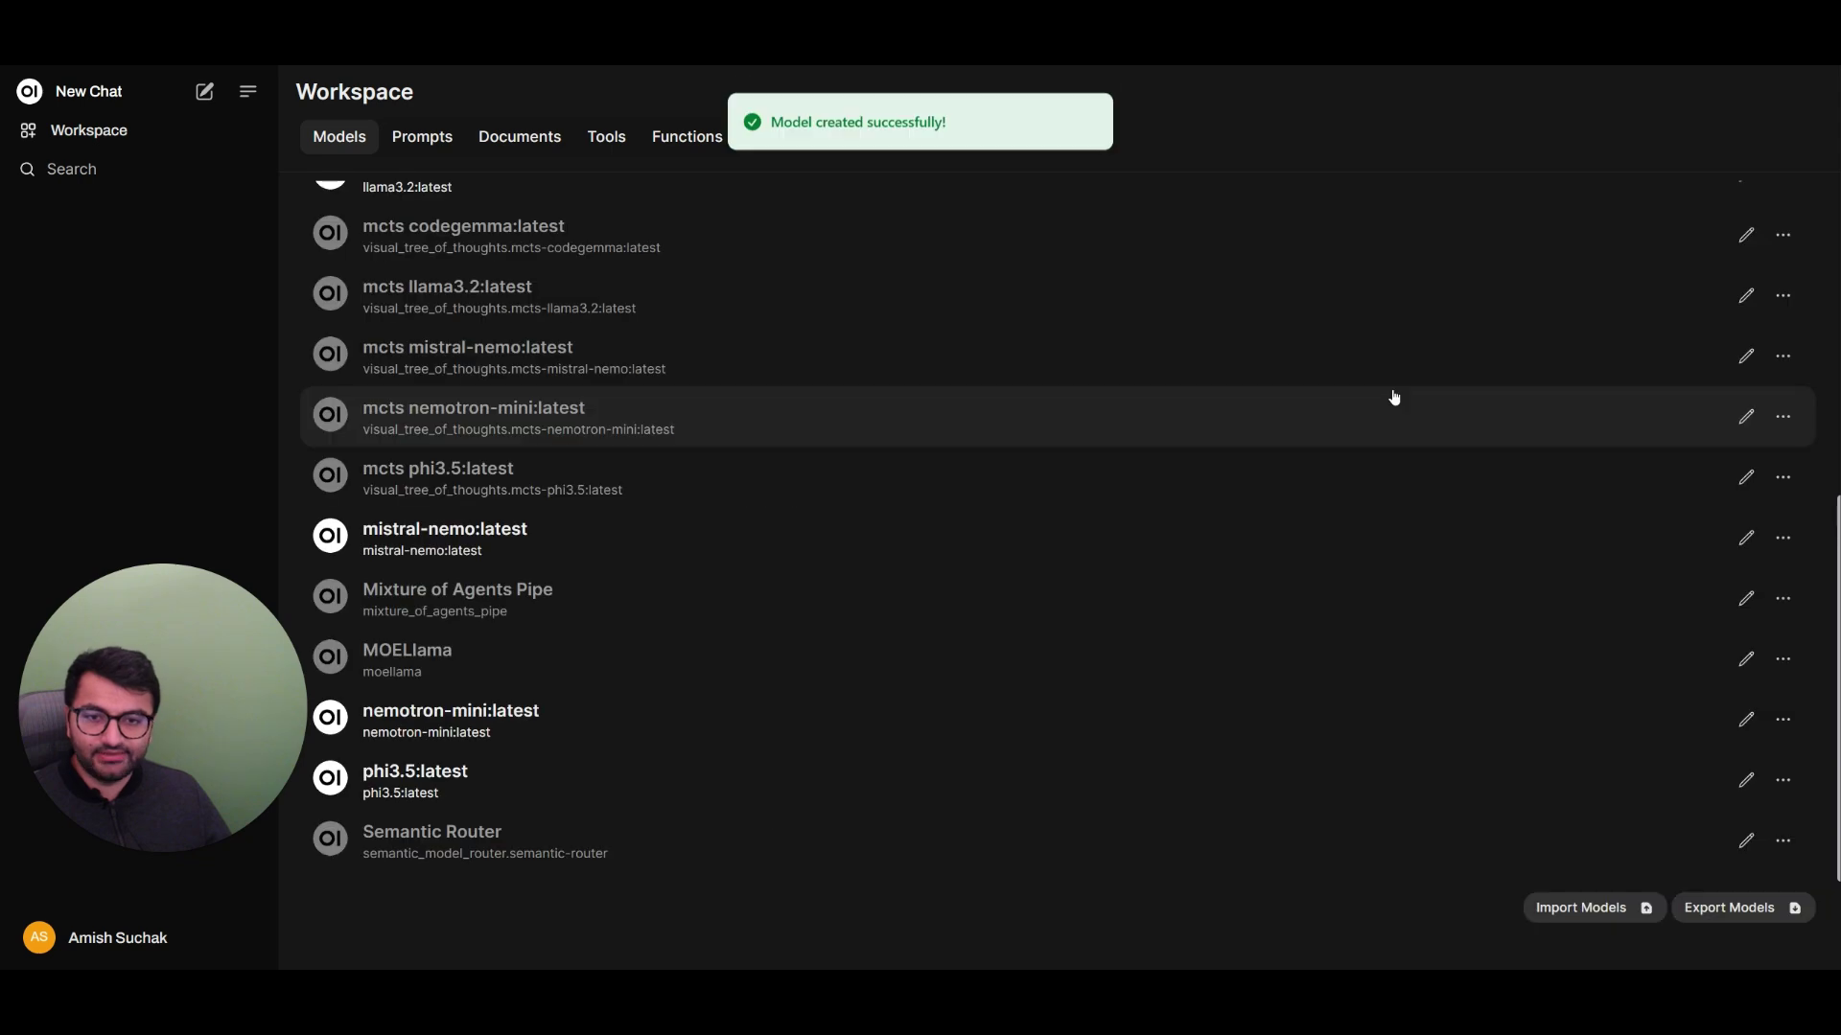
{"action": "scroll", "coordinate": [768, 361], "scroll_direction": "up", "scroll_amount": 1}
{"action": "scroll", "coordinate": [768, 362], "scroll_direction": "up", "scroll_amount": 5}
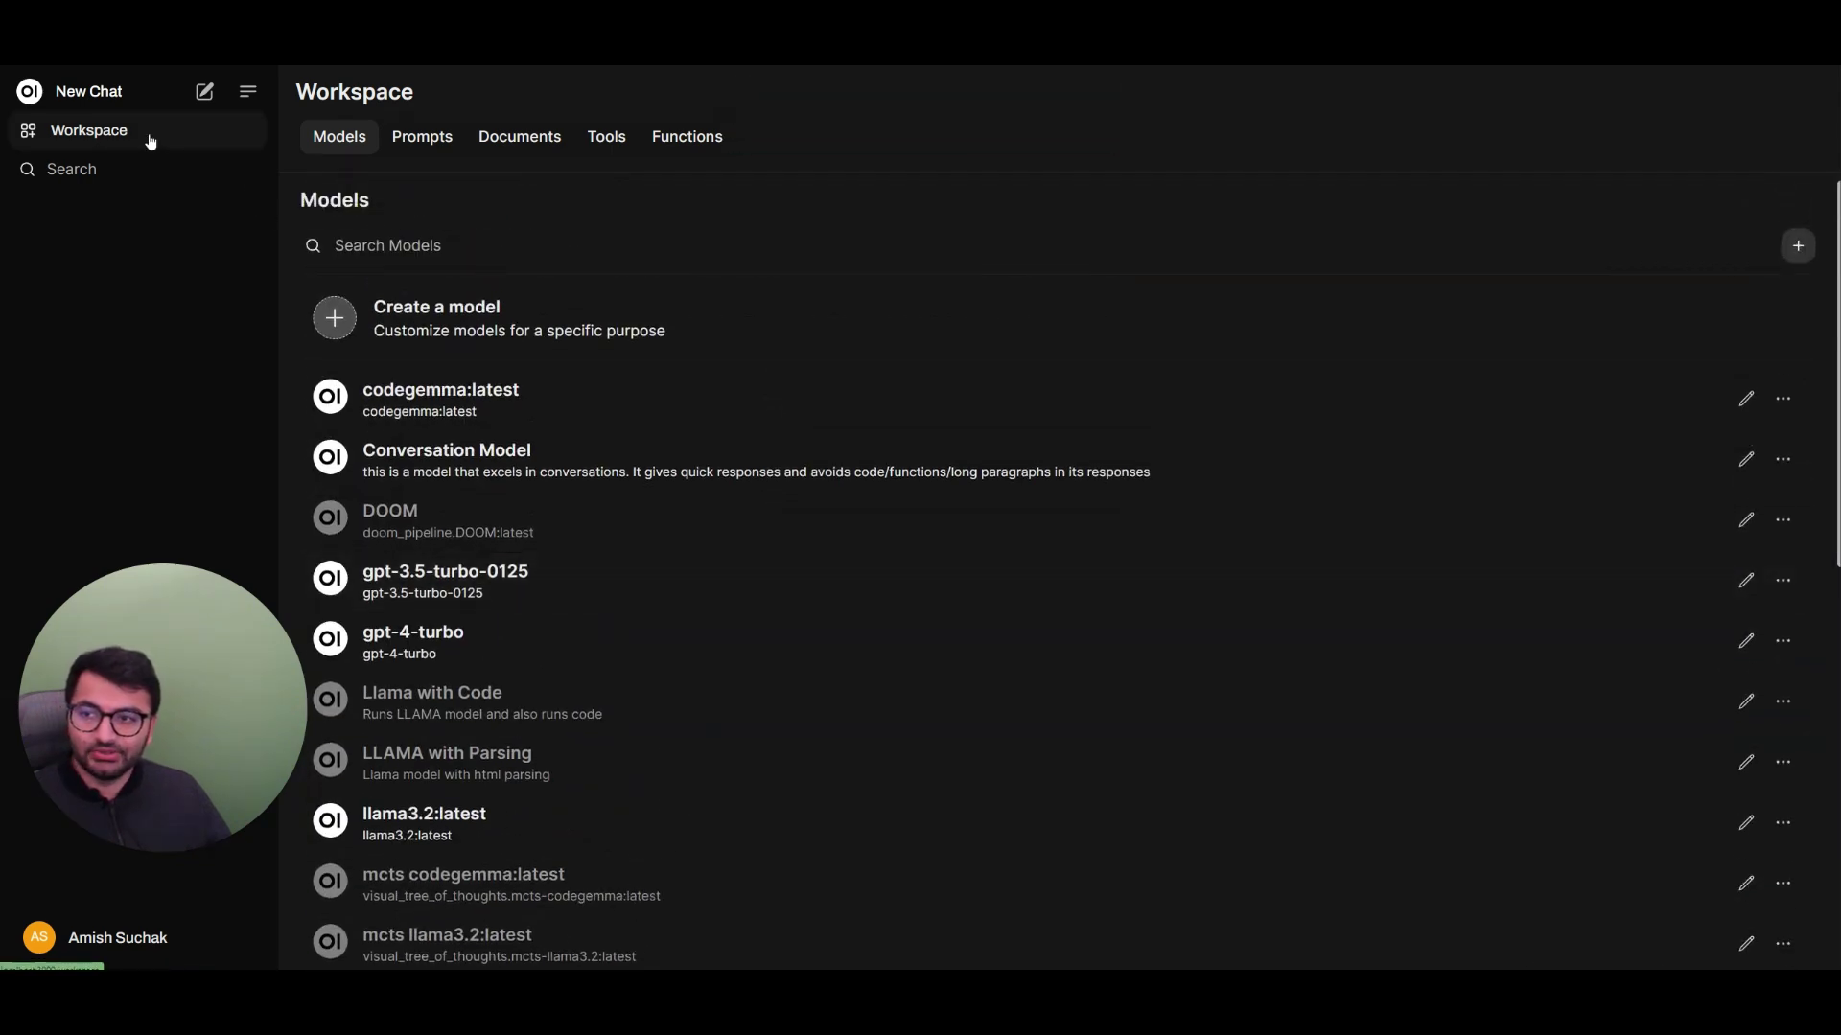
Step: Start a fresh chat using Conversation Model
{"action": "left_click", "coordinate": [90, 93]}
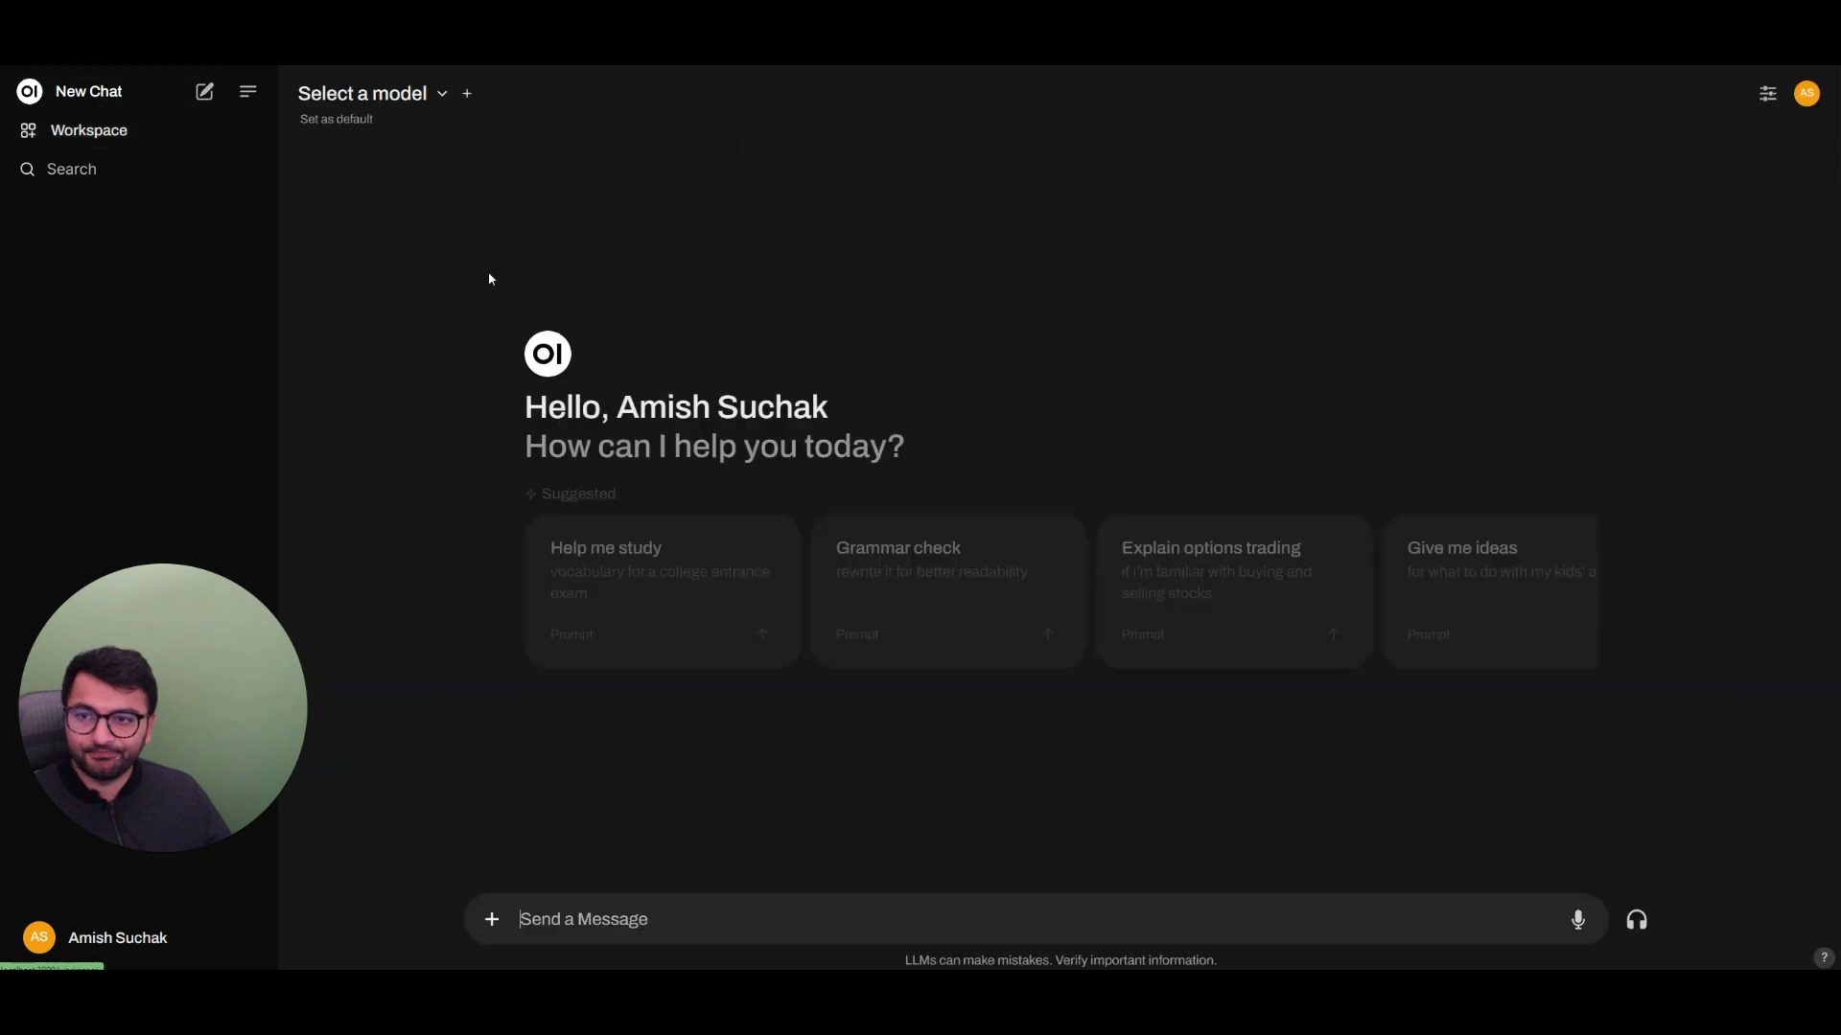
{"action": "left_click", "coordinate": [374, 93]}
{"action": "left_click", "coordinate": [436, 230]}
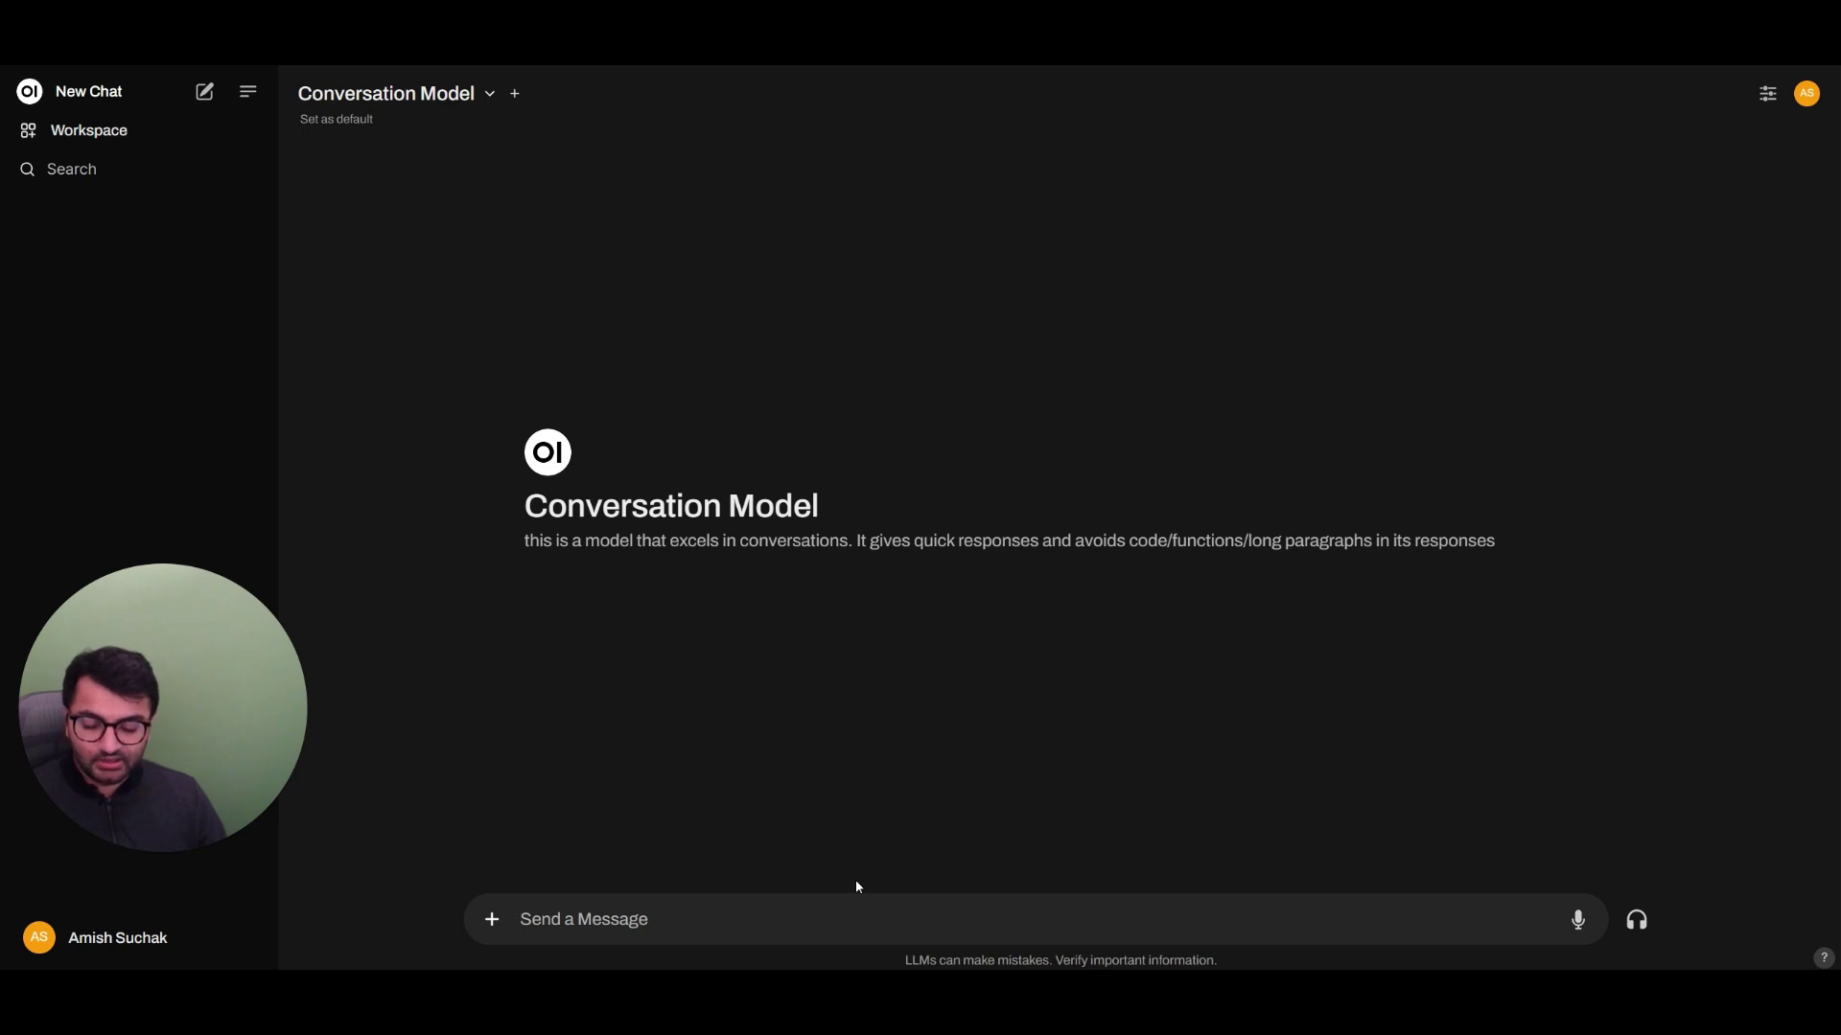
Step: Ask Conversation Model about not feeling very productive today and review its reply
{"action": "type", "text": "I'm not ff"}
{"action": "key", "text": "BackSpace"}
{"action": "key", "text": "BackSpace"}
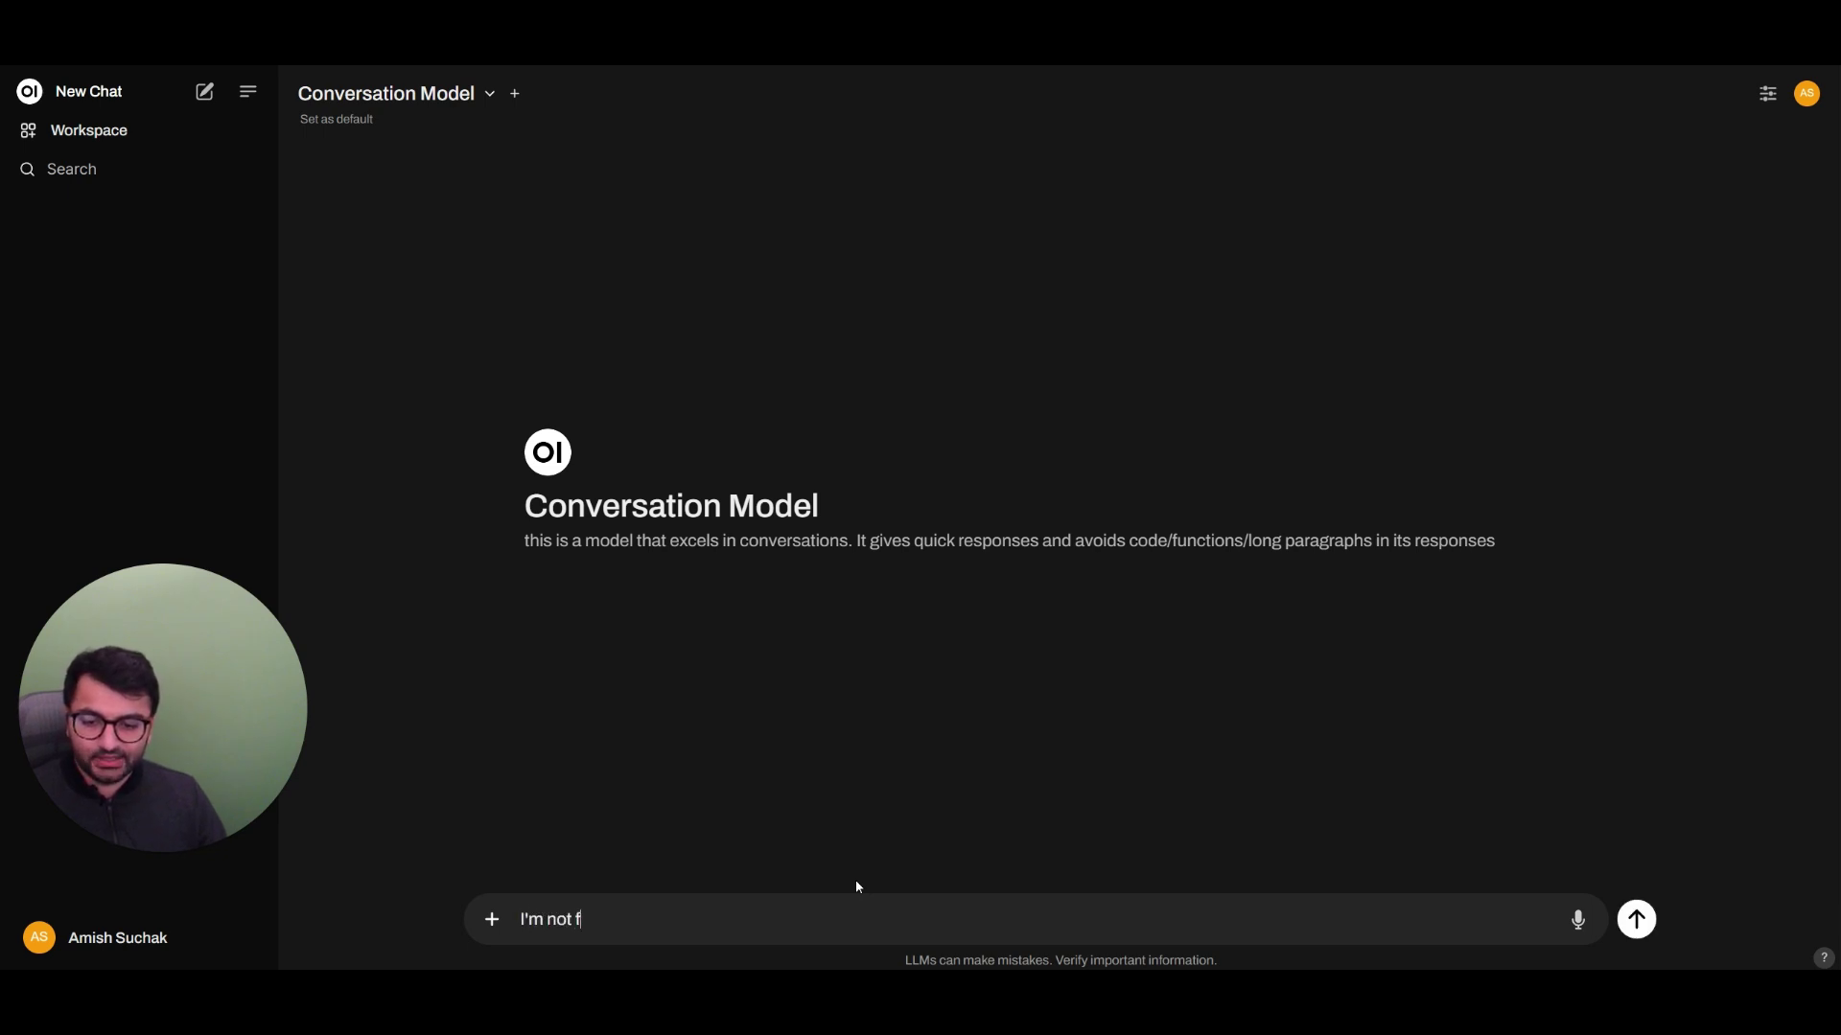
{"action": "type", "text": "feeling very producti"}
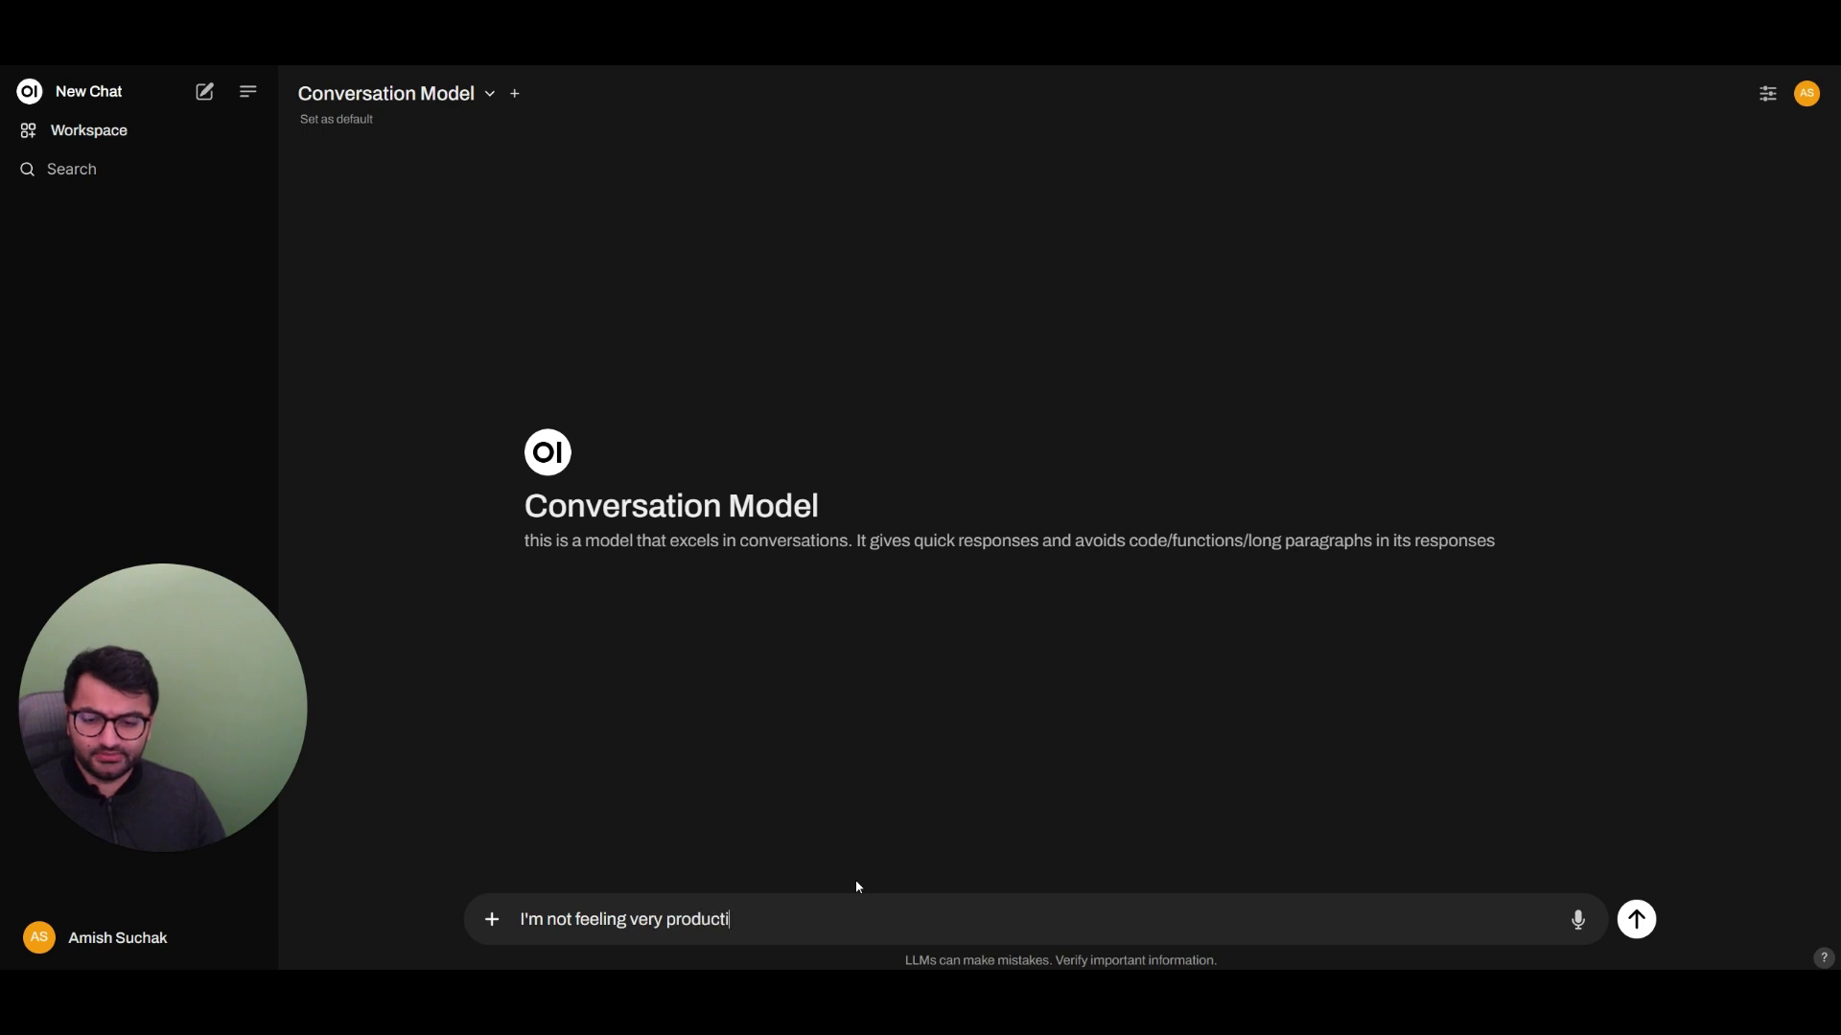
{"action": "type", "text": "ve today, what can I do?"}
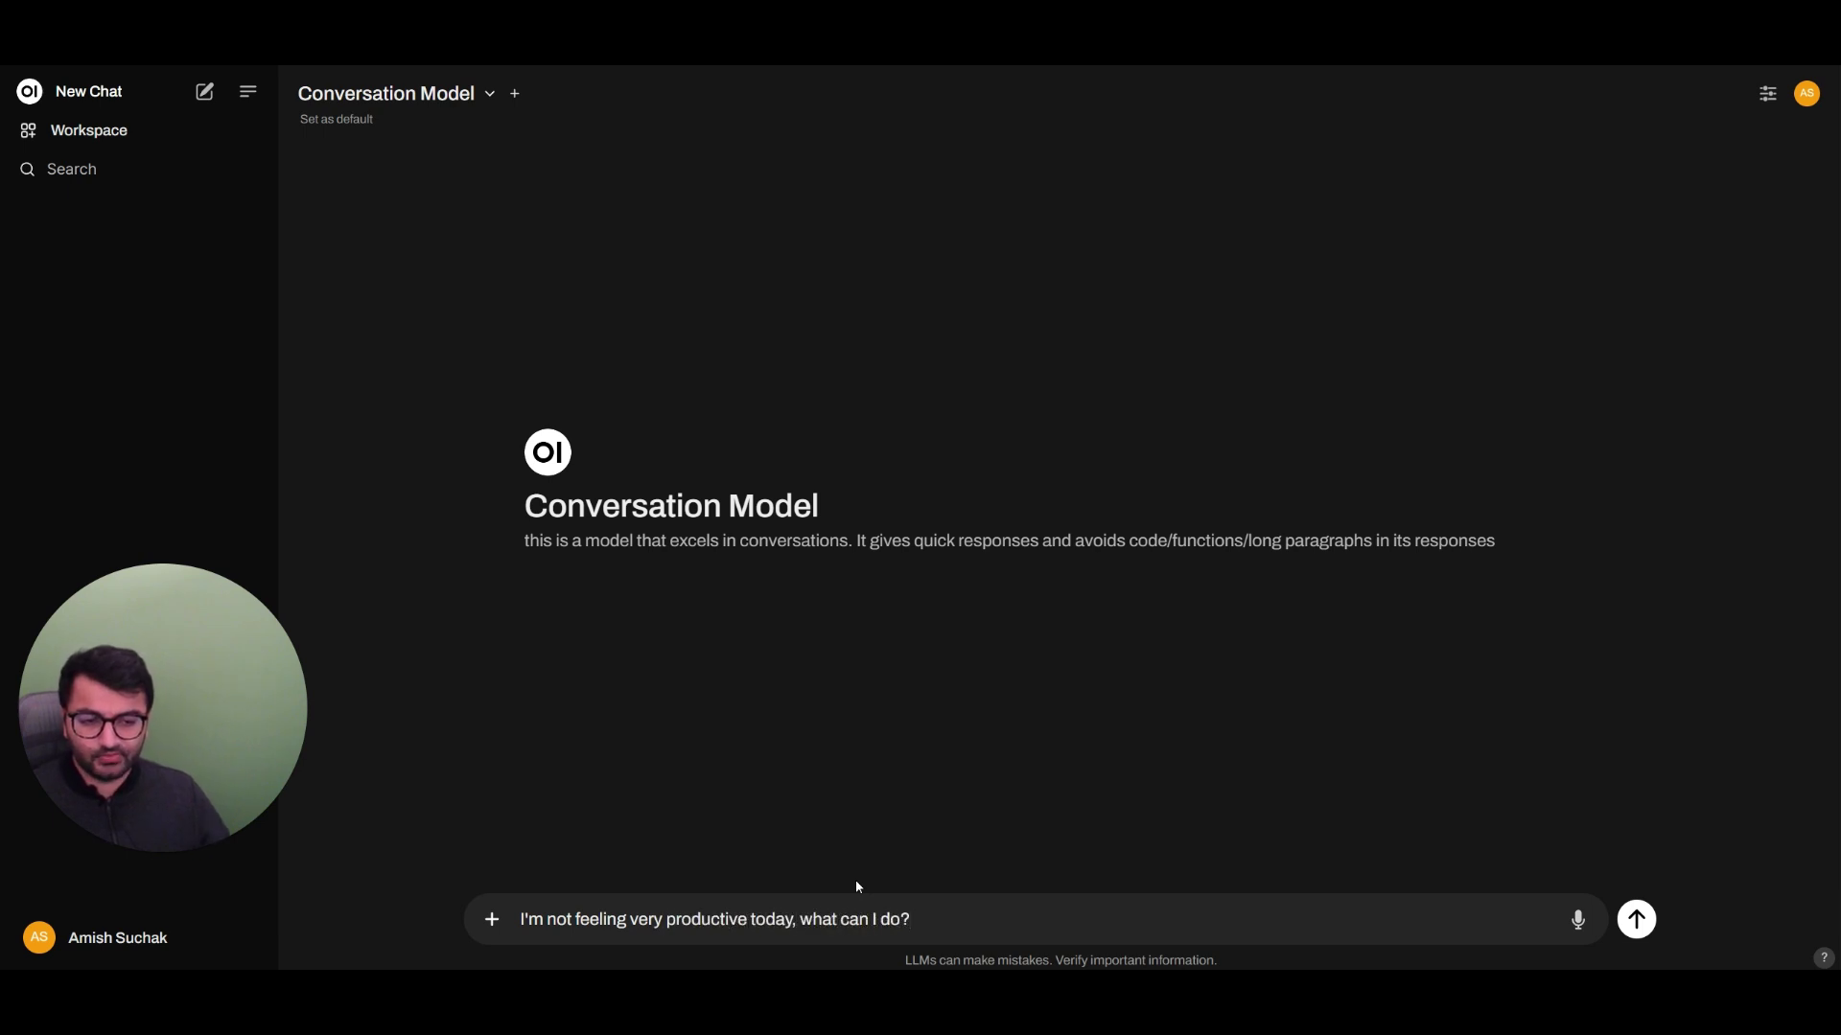
{"action": "key", "text": "Return"}
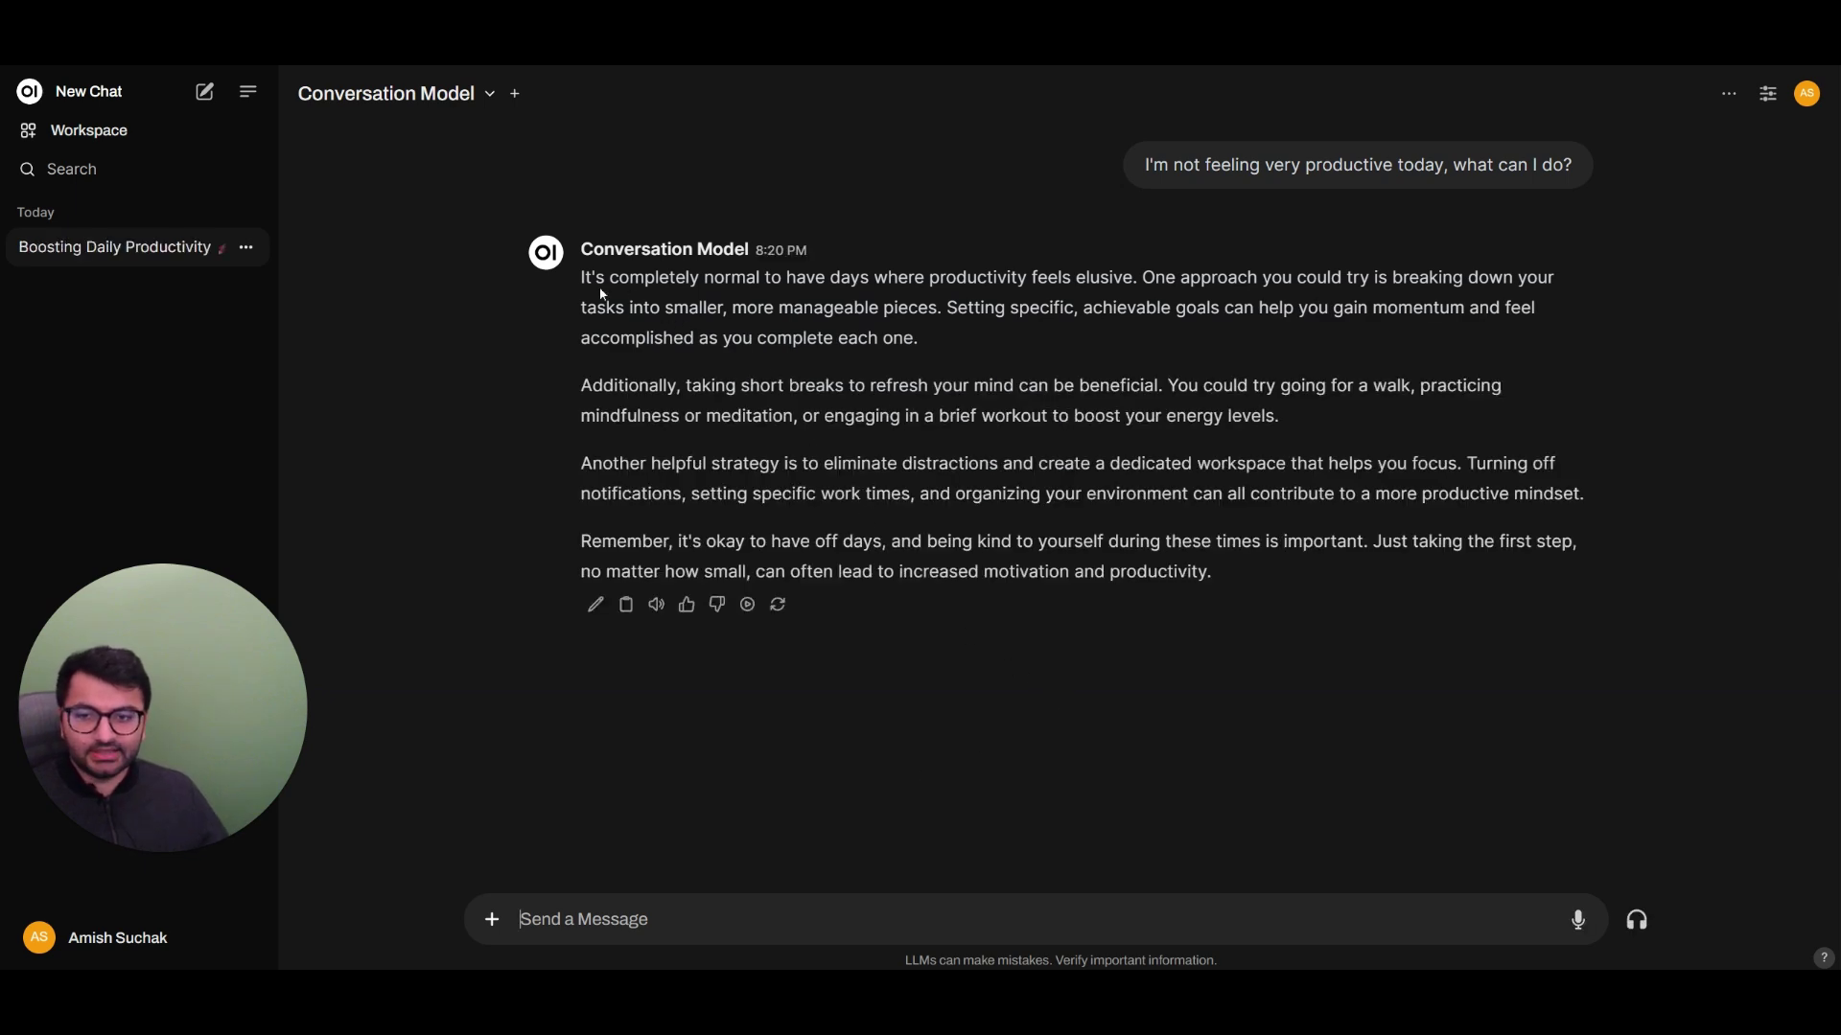
{"action": "left_click_drag", "start_coordinate": [583, 281], "coordinate": [1282, 586]}
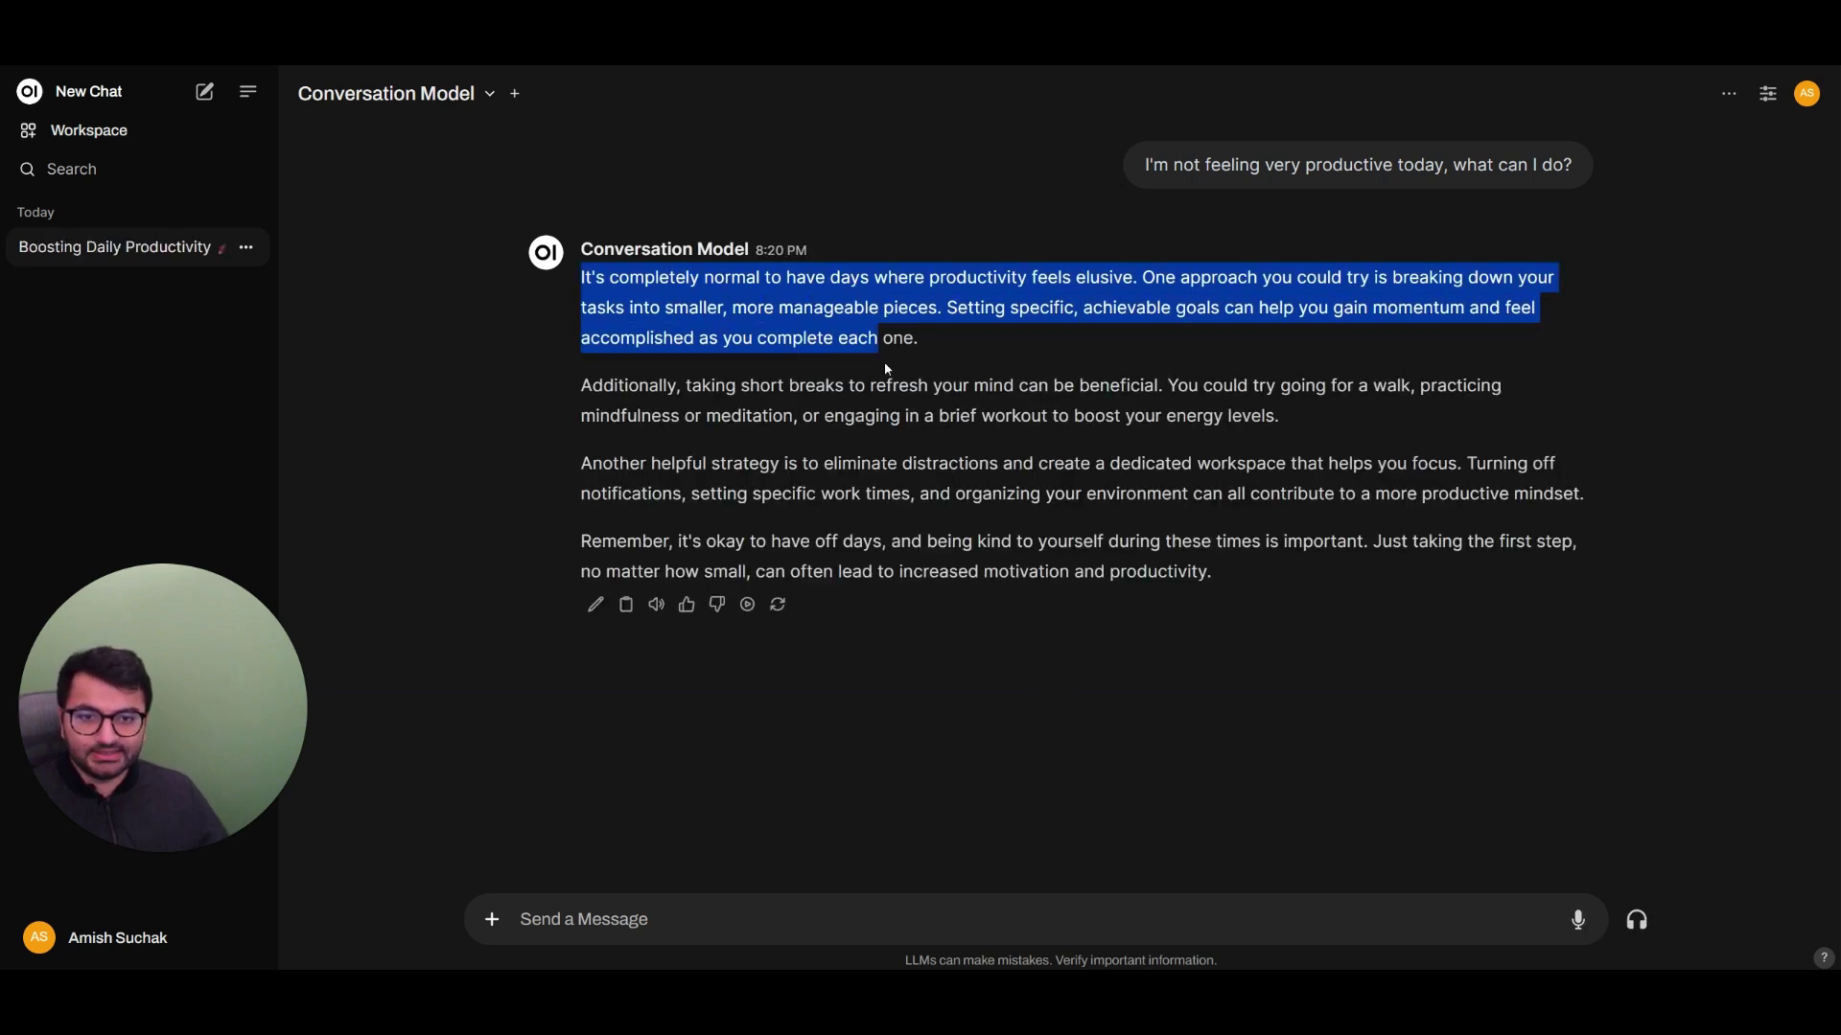
{"action": "left_click", "coordinate": [1280, 581]}
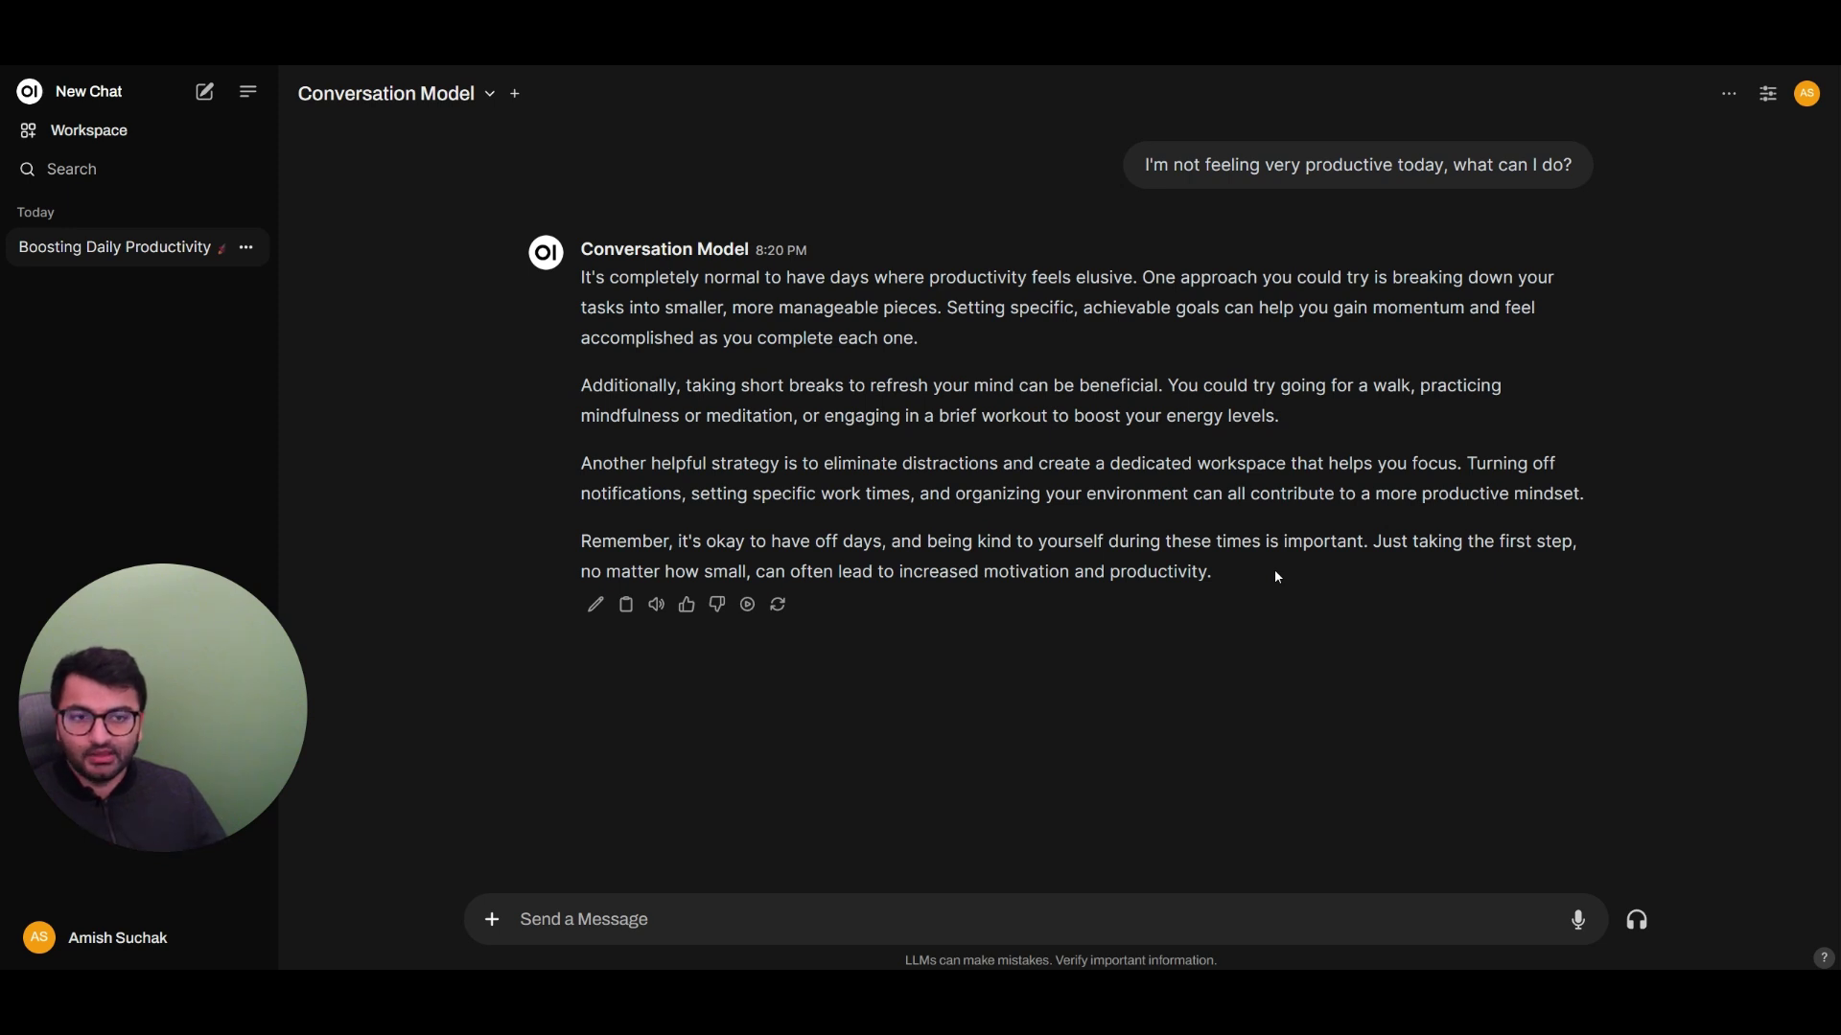
Step: Switch to gpt-4-turbo, resend the same productivity question, and compare its numbered tips
{"action": "left_click", "coordinate": [393, 110]}
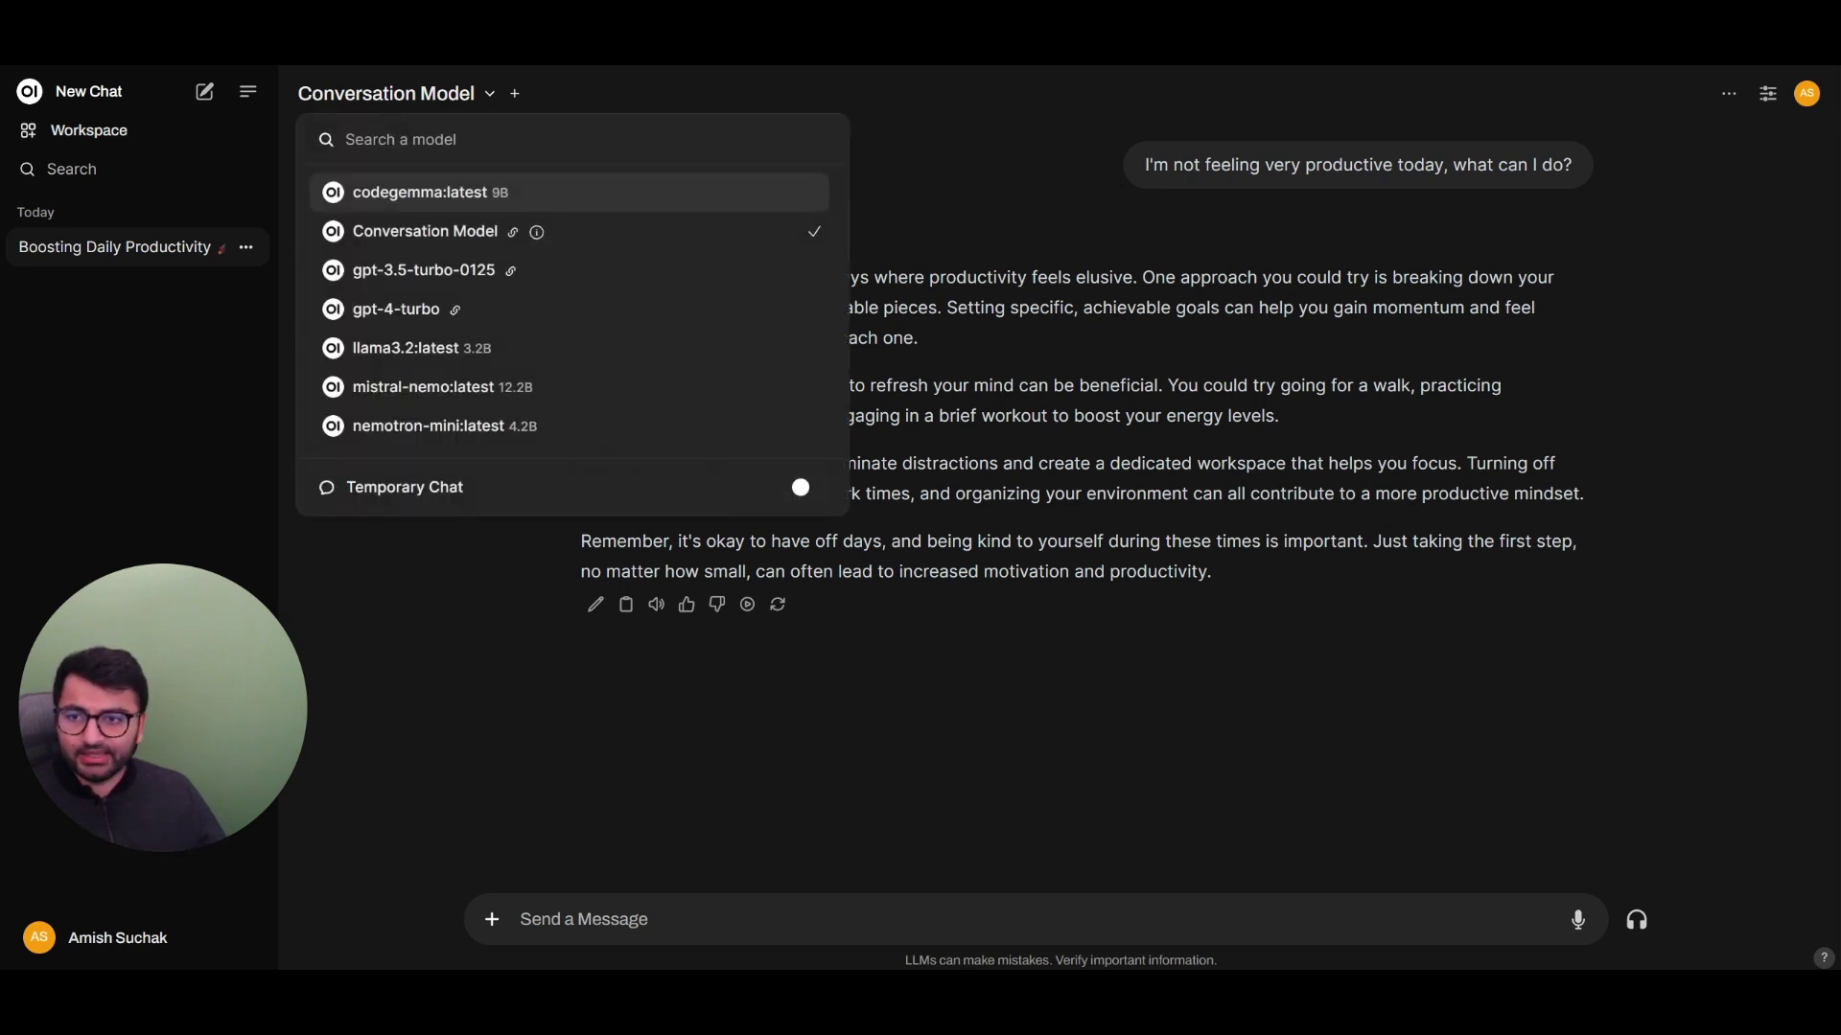
{"action": "left_click", "coordinate": [396, 309]}
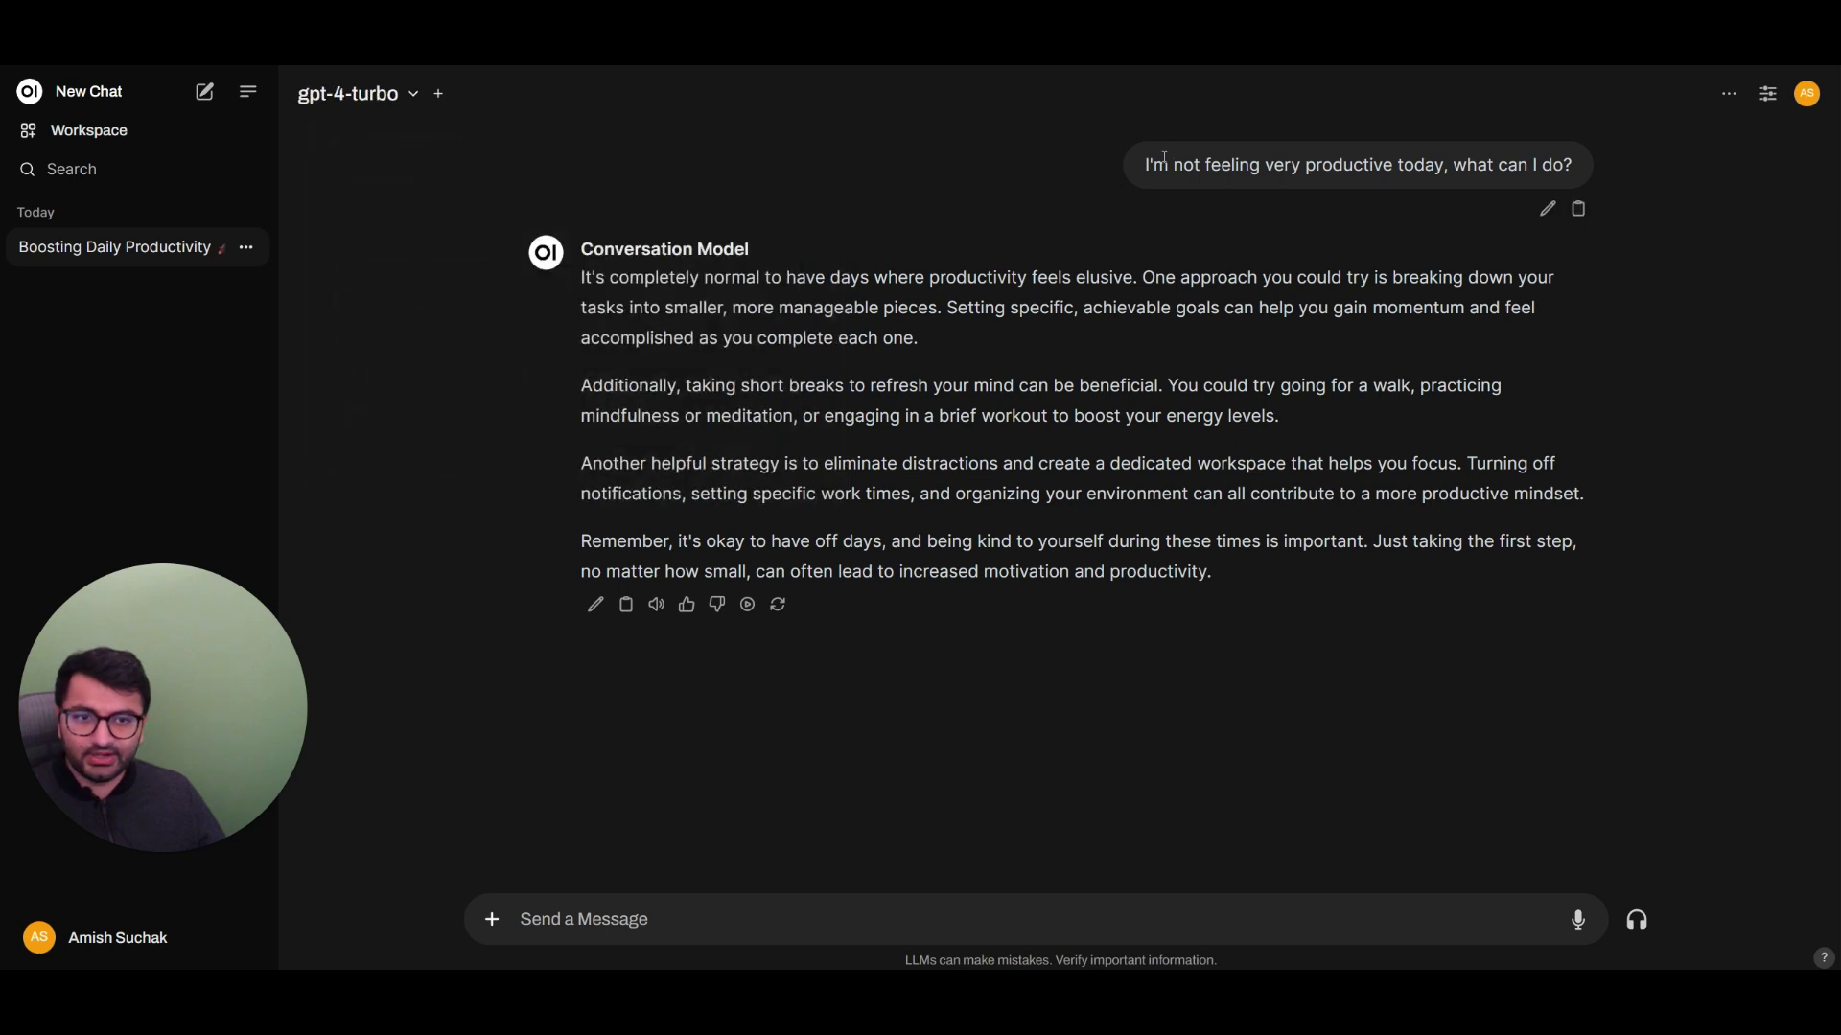
{"action": "left_click_drag", "start_coordinate": [1165, 158], "coordinate": [1573, 165]}
{"action": "key", "text": "ctrl+c"}
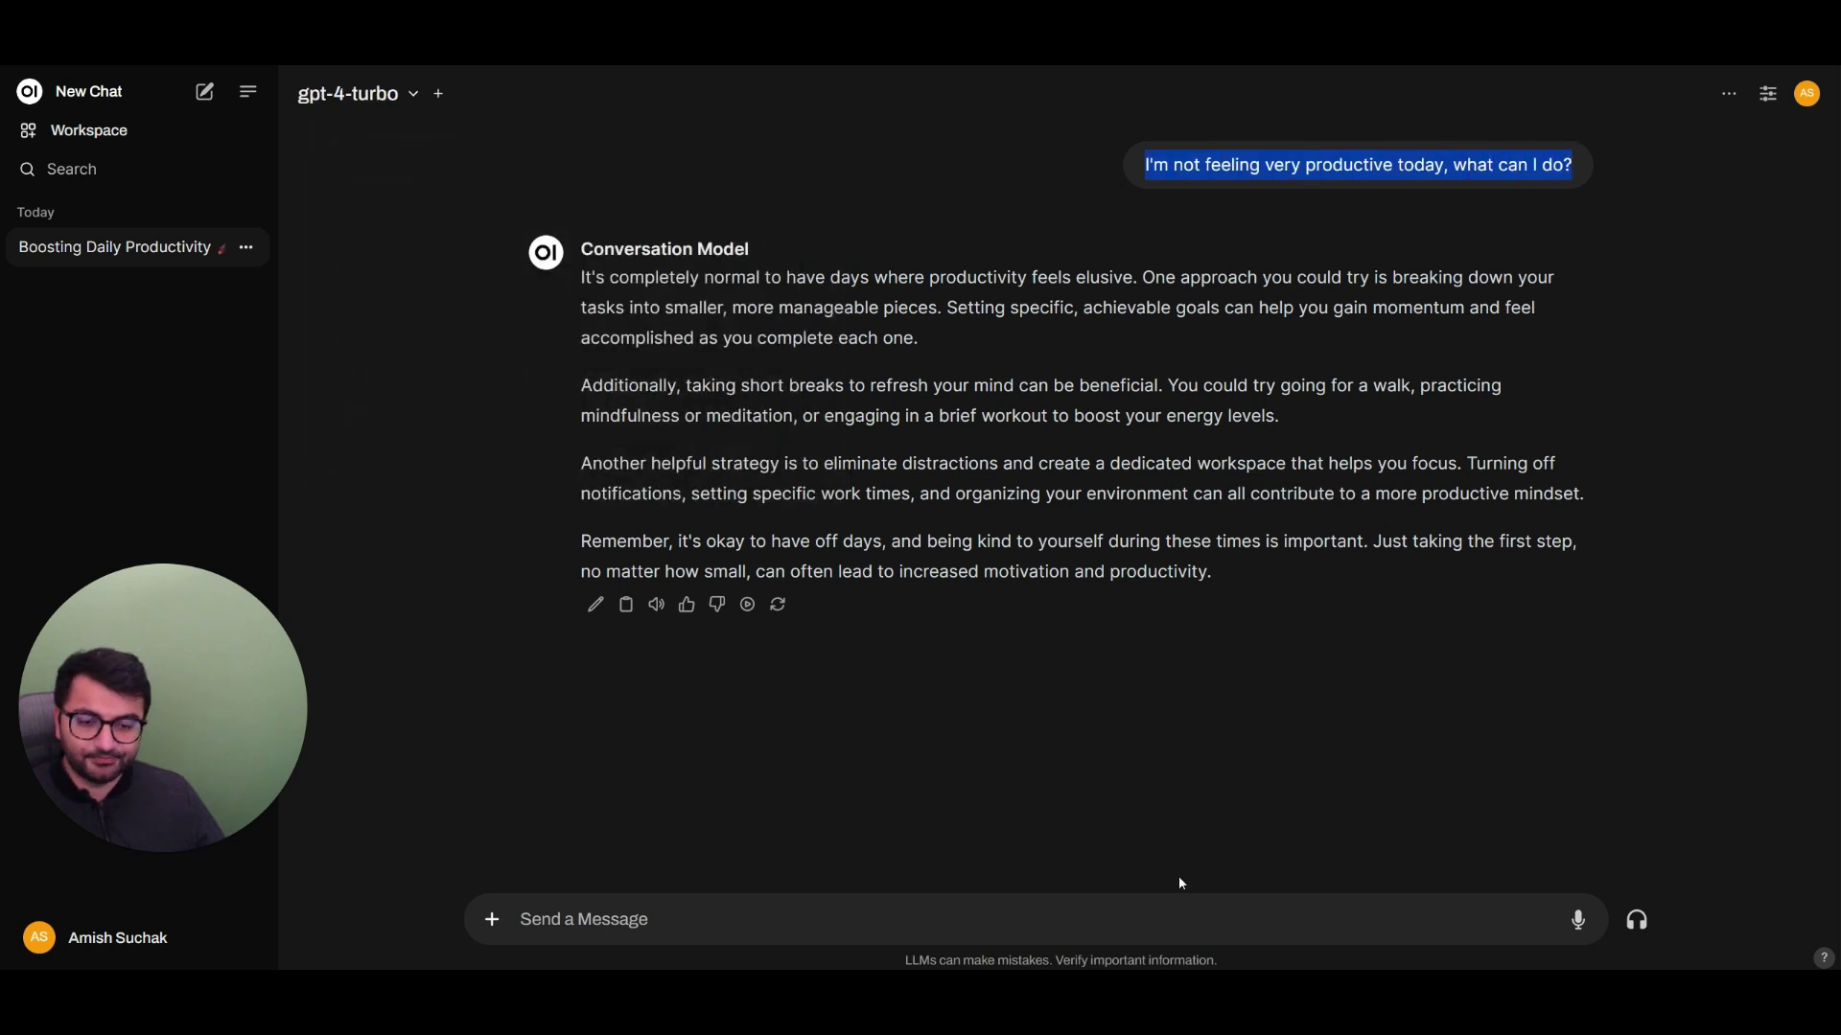
{"action": "left_click", "coordinate": [1183, 915]}
{"action": "key", "text": "ctrl+v"}
{"action": "left_click", "coordinate": [1635, 921]}
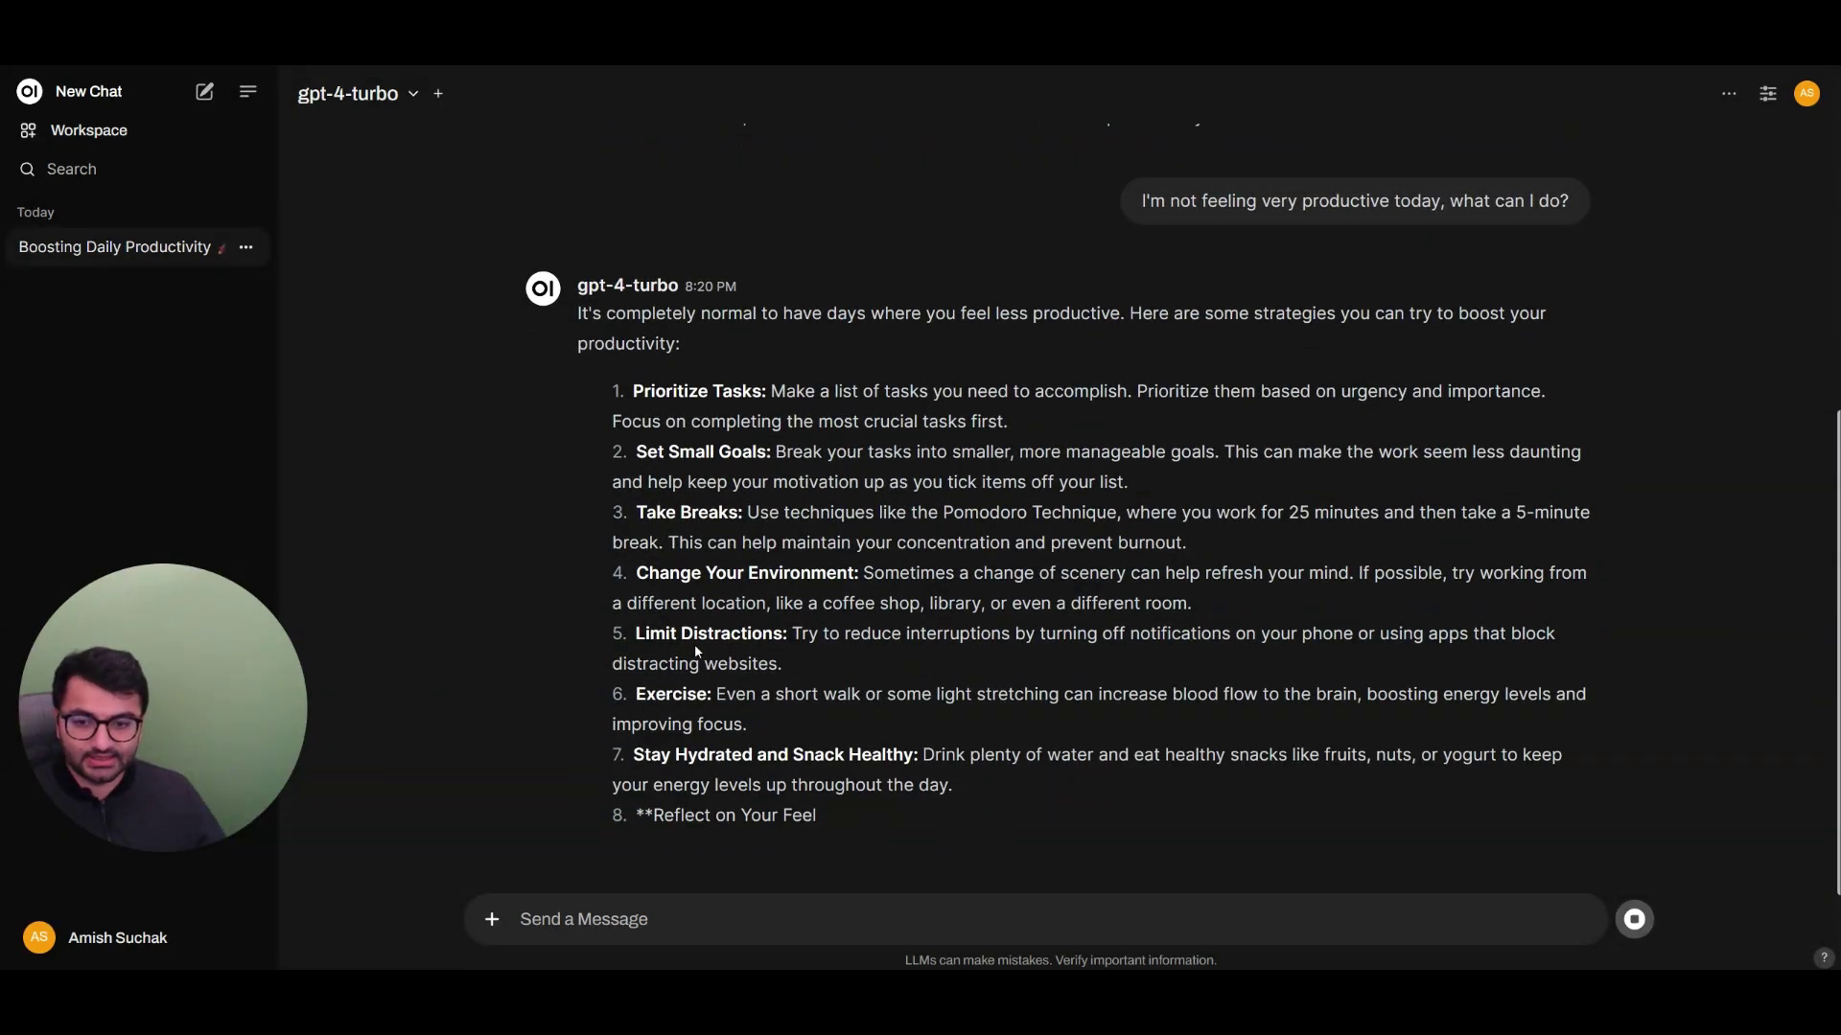
{"action": "scroll", "coordinate": [791, 753], "scroll_direction": "up", "scroll_amount": 4}
{"action": "scroll", "coordinate": [803, 770], "scroll_direction": "down", "scroll_amount": 1}
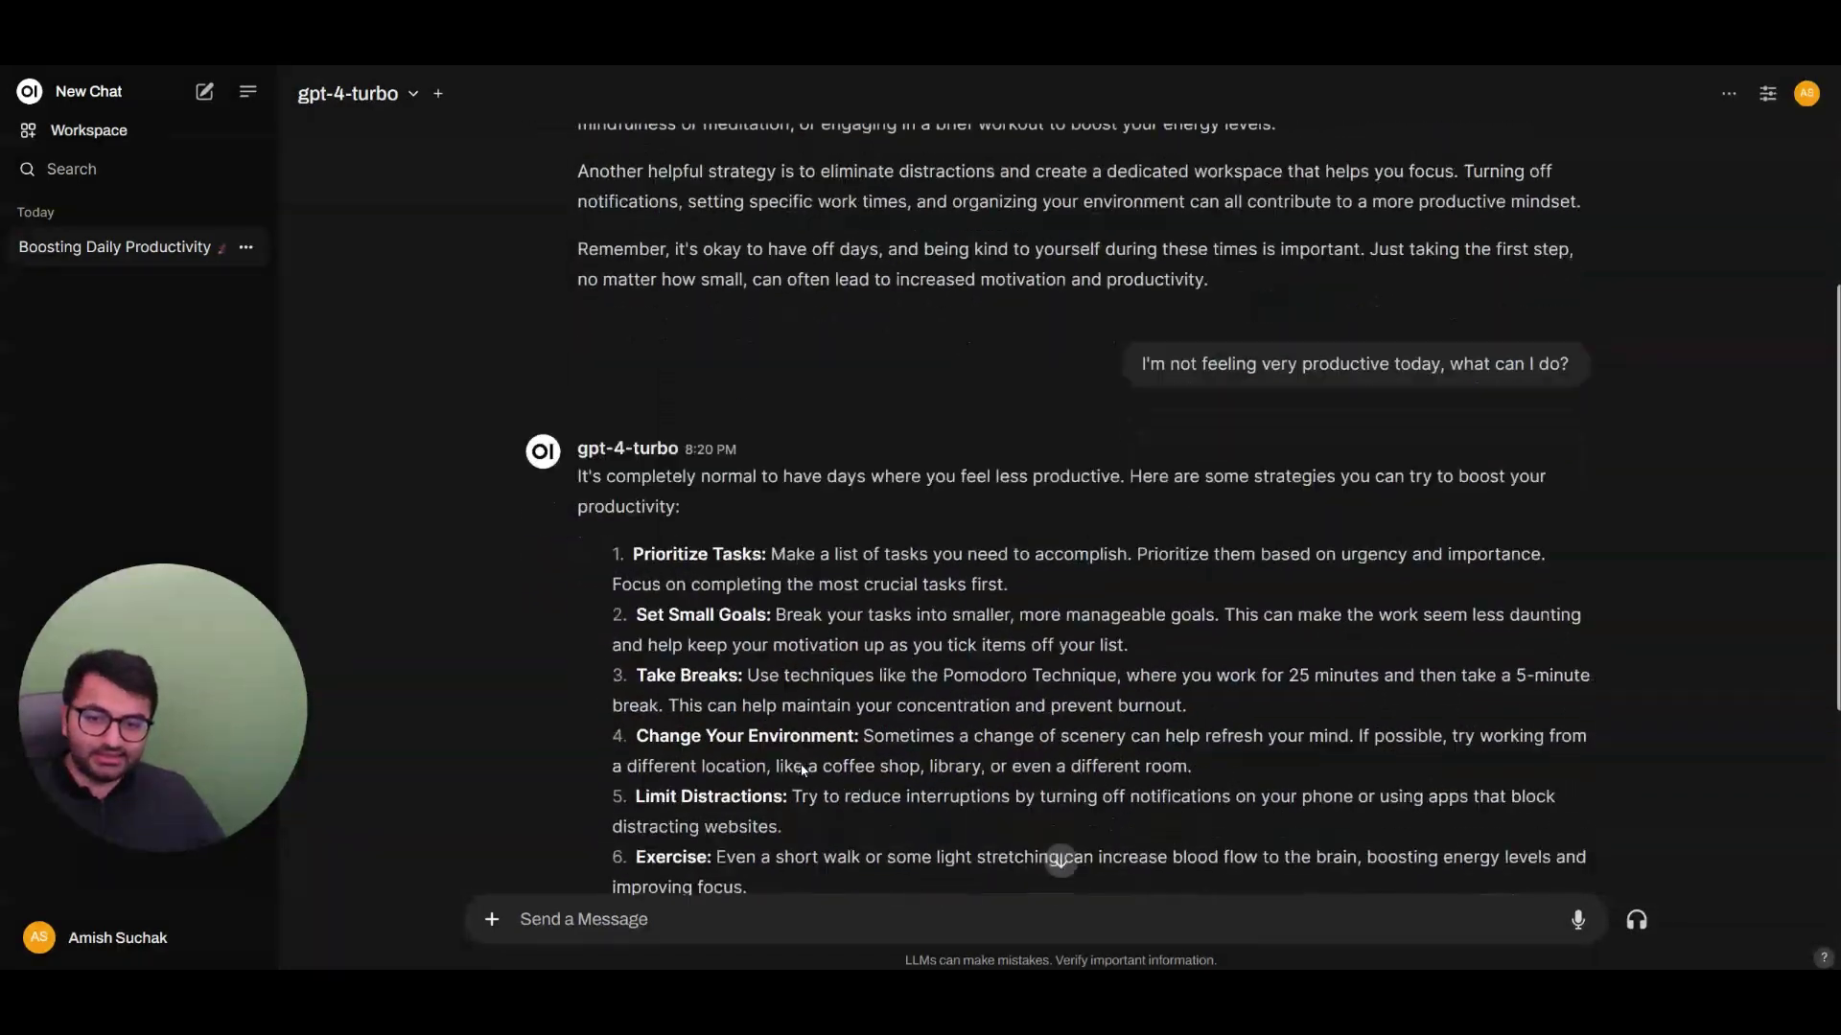
{"action": "scroll", "coordinate": [803, 769], "scroll_direction": "down", "scroll_amount": 4}
{"action": "scroll", "coordinate": [684, 332], "scroll_direction": "up", "scroll_amount": 6}
{"action": "scroll", "coordinate": [684, 332], "scroll_direction": "up", "scroll_amount": 1}
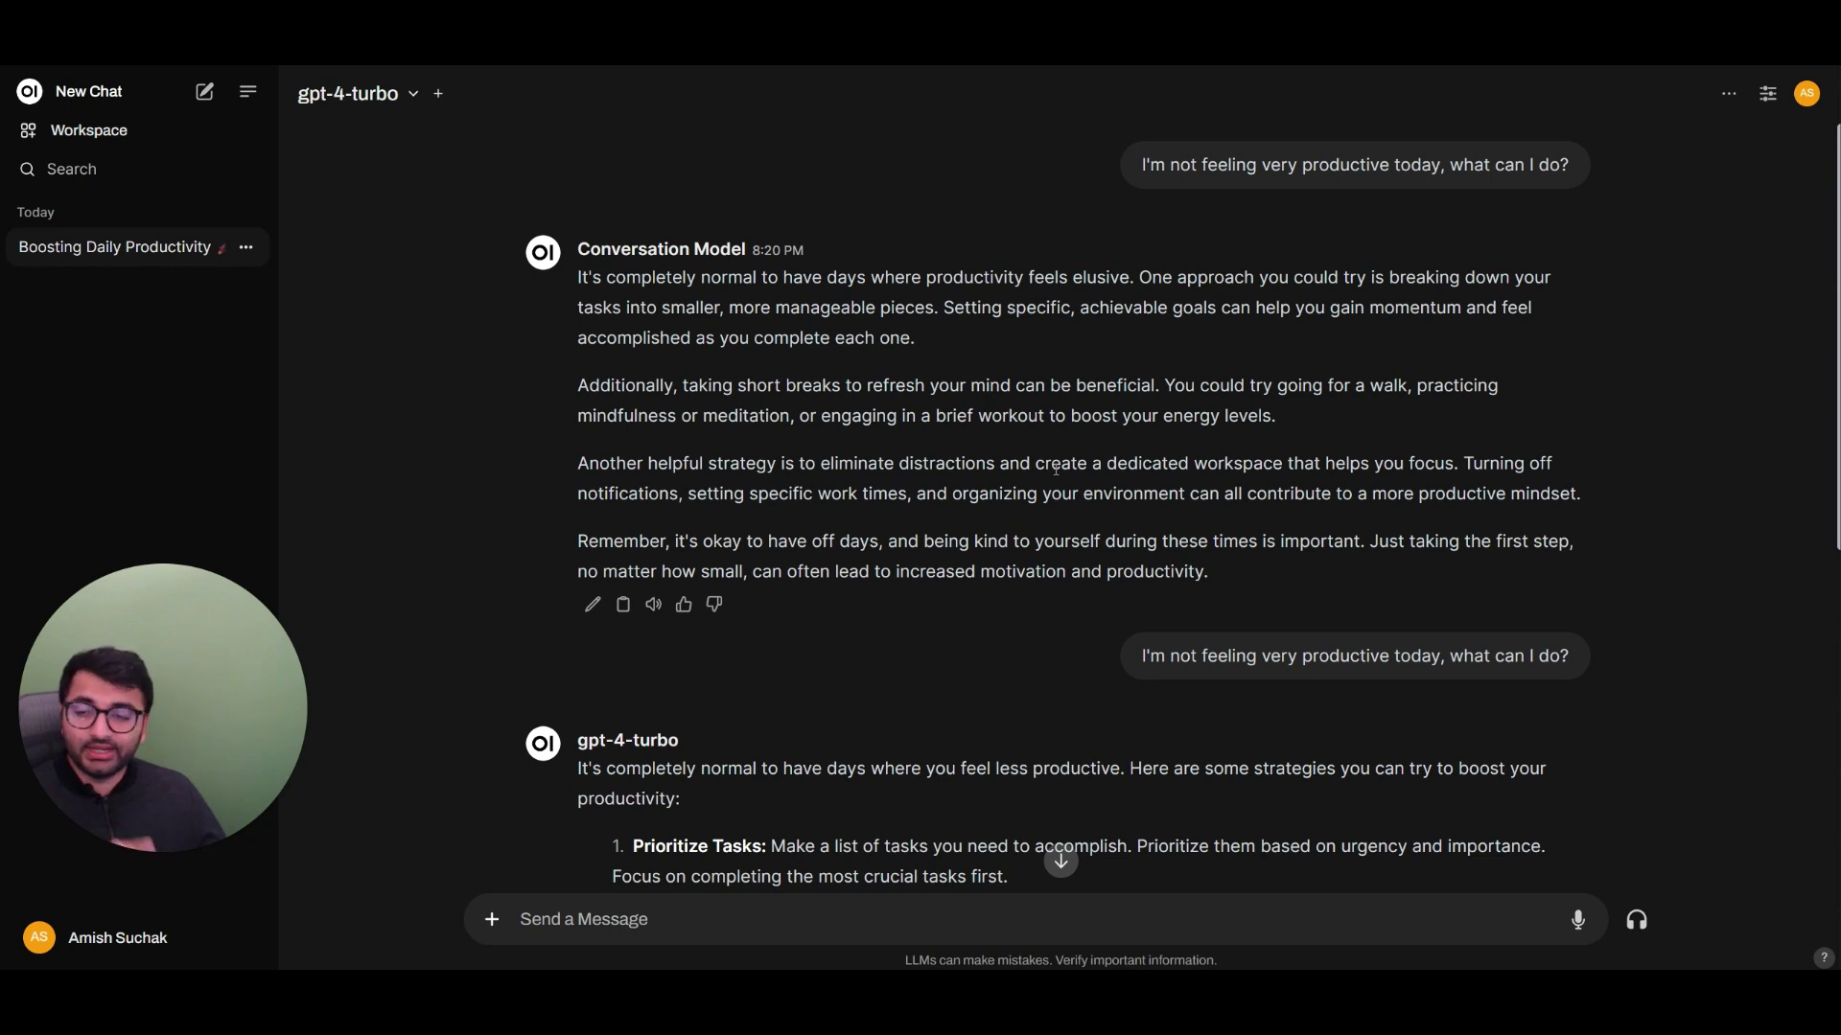
Step: Bring up Conversation Model's edit form from Workspace Models
{"action": "left_click", "coordinate": [194, 101]}
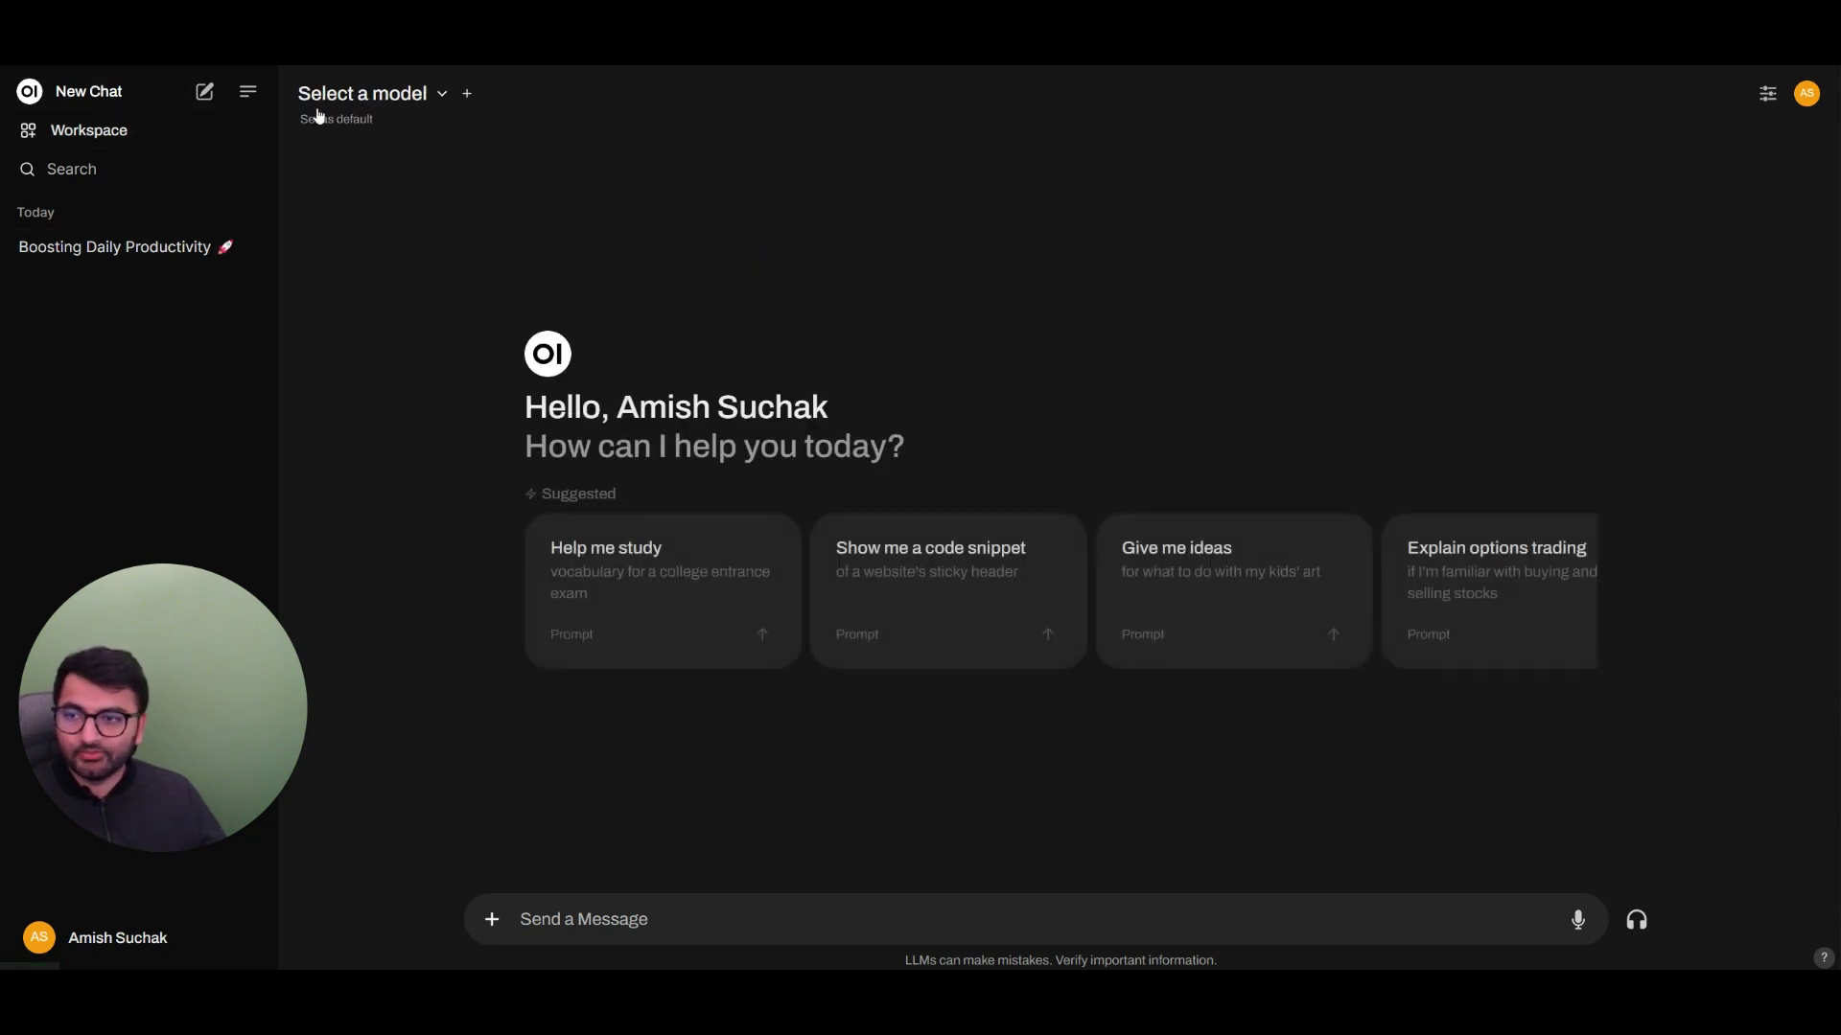
{"action": "left_click", "coordinate": [120, 134]}
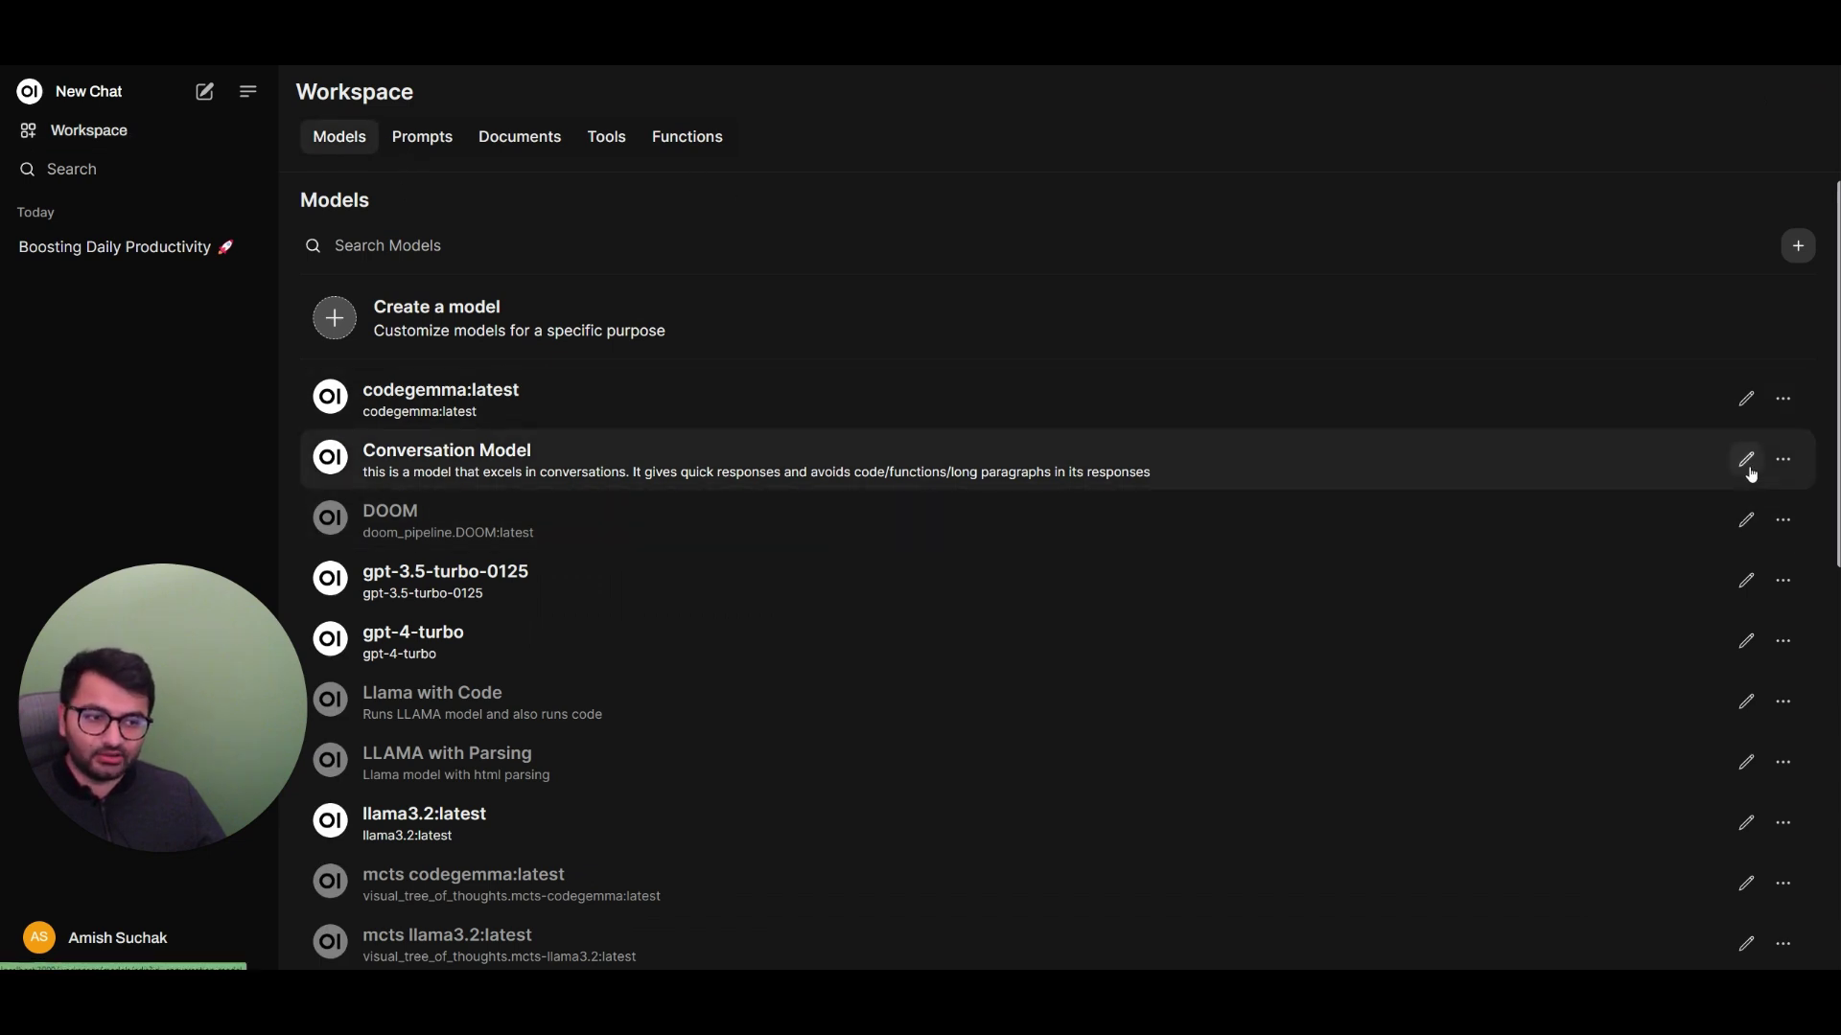
{"action": "left_click", "coordinate": [1746, 461]}
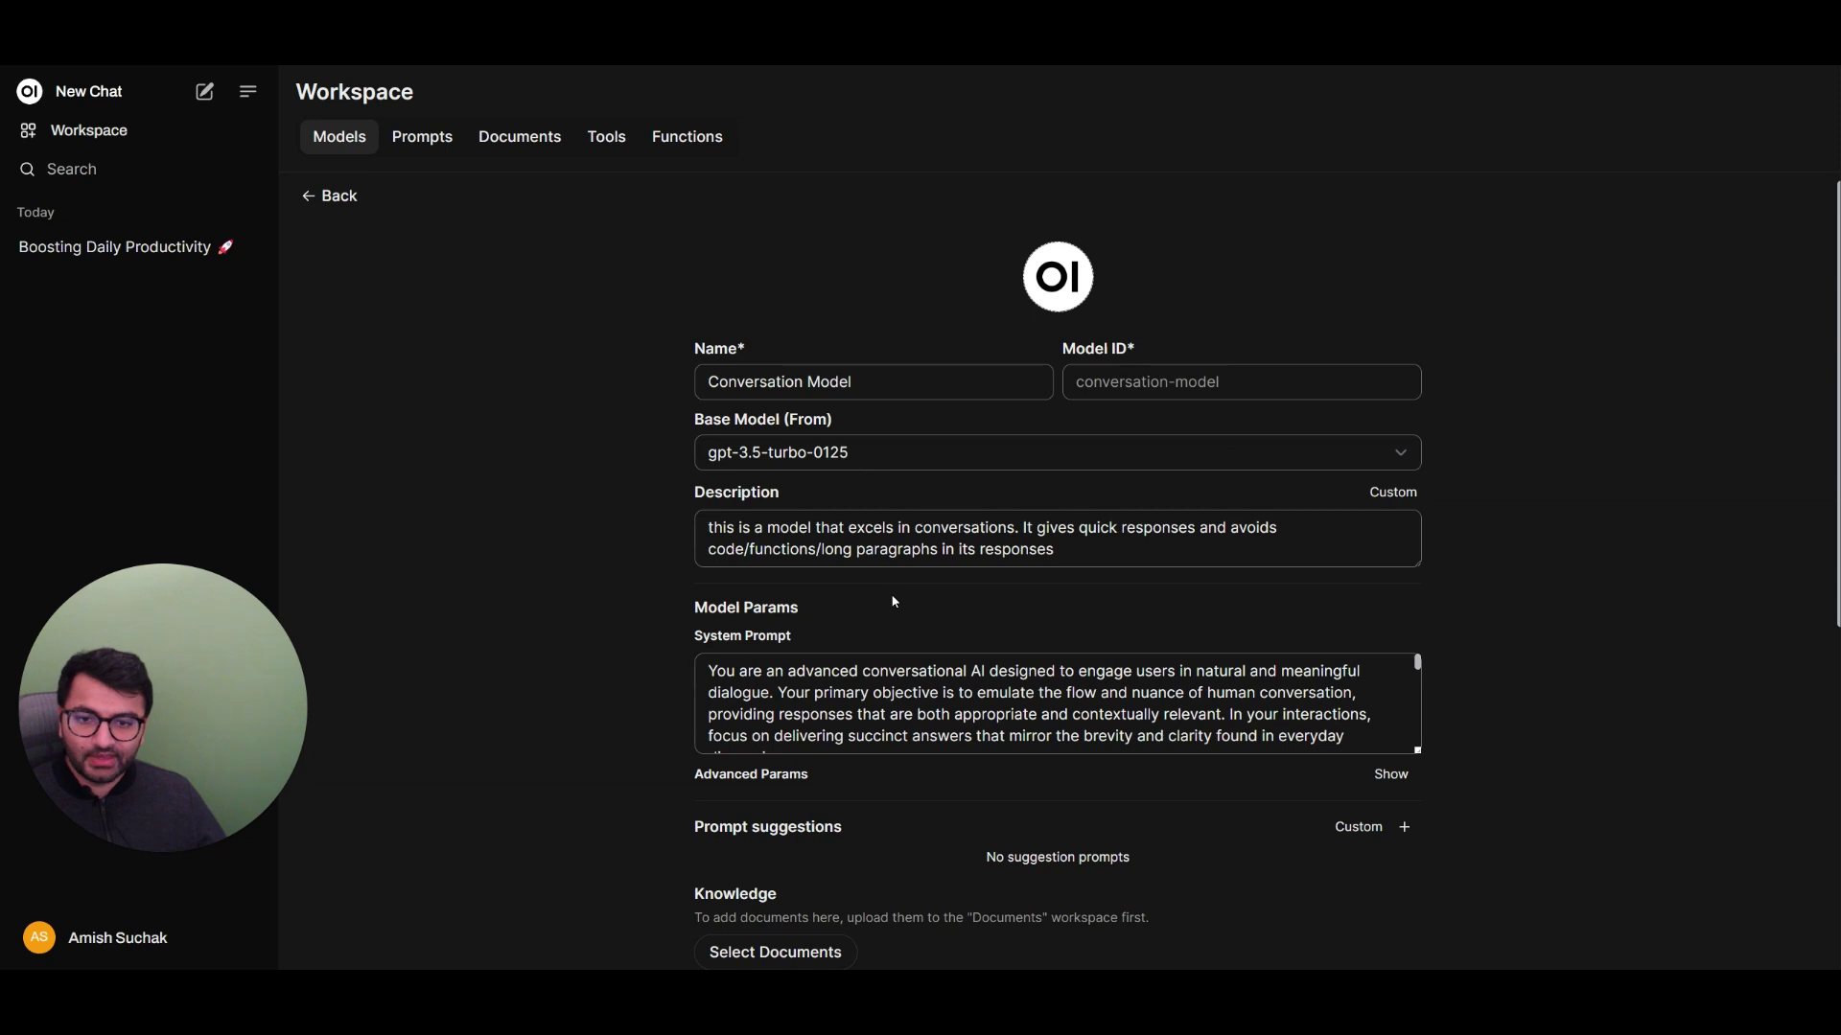
Step: Replace the system prompt with 'you respond like you are a pirate' and save
{"action": "key", "text": "ctrl+a"}
{"action": "key", "text": "BackSpace"}
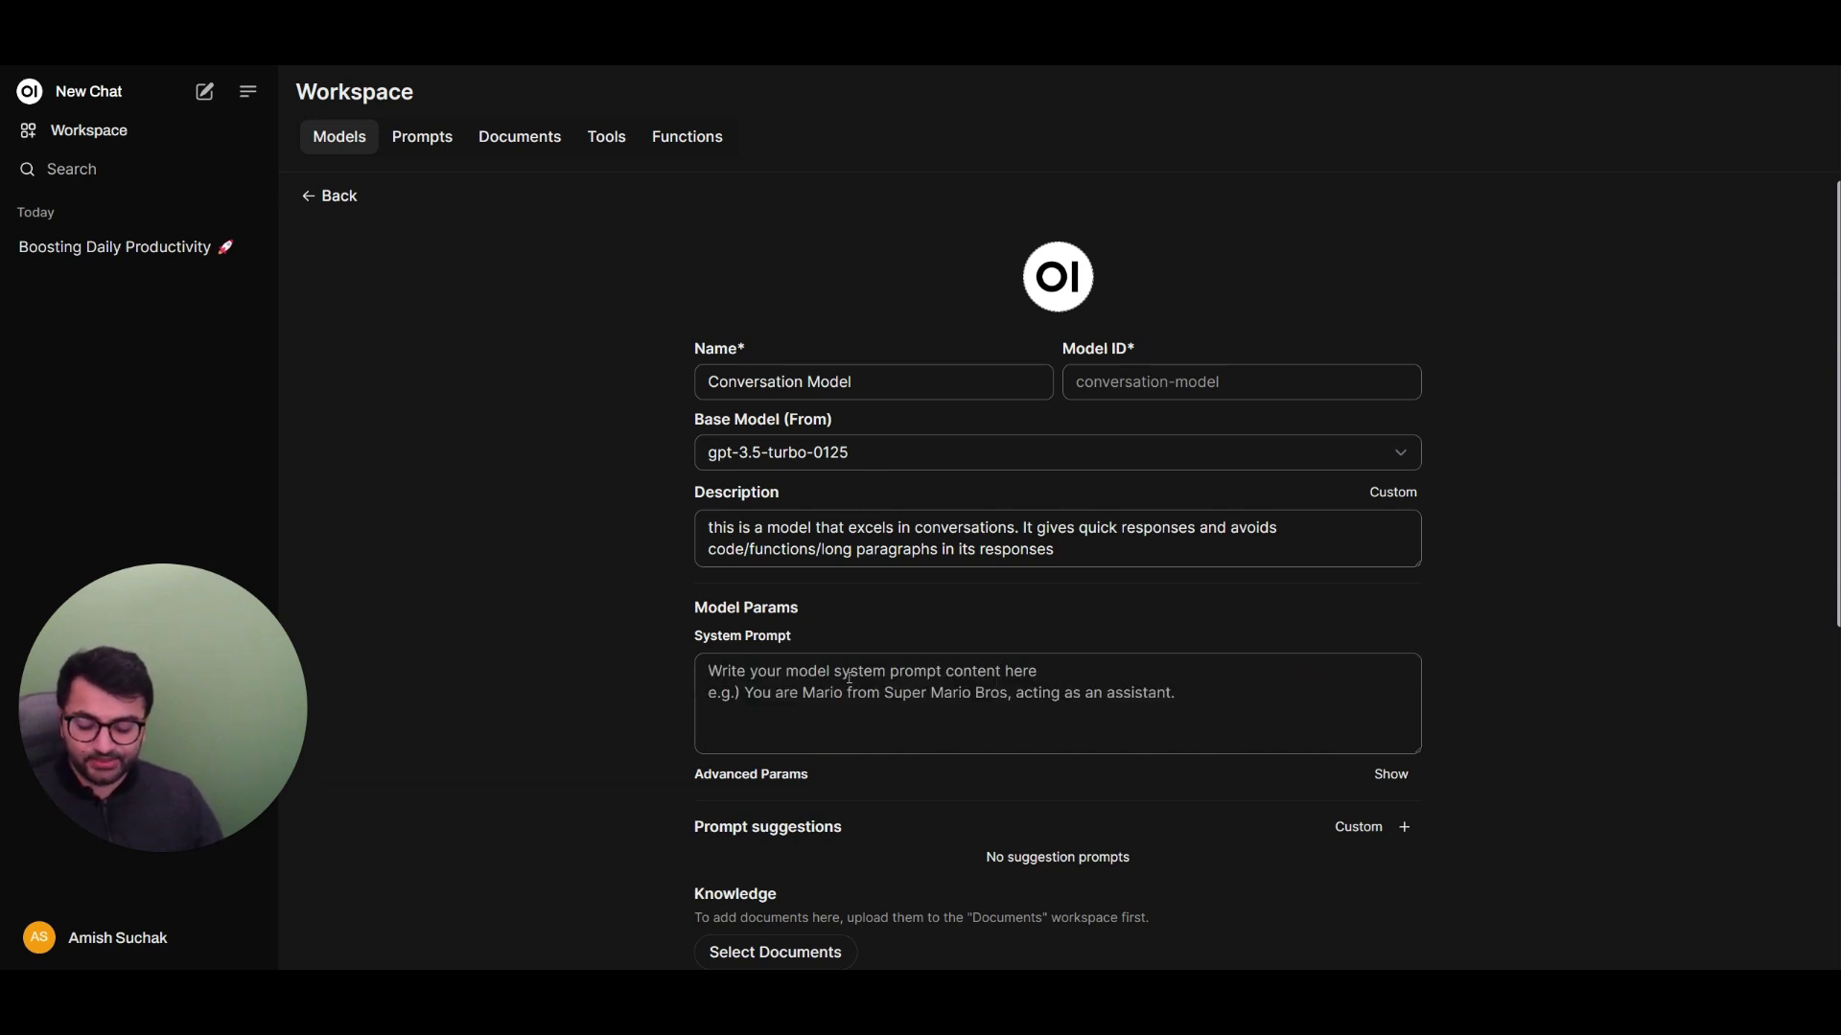
{"action": "type", "text": "you respond like "}
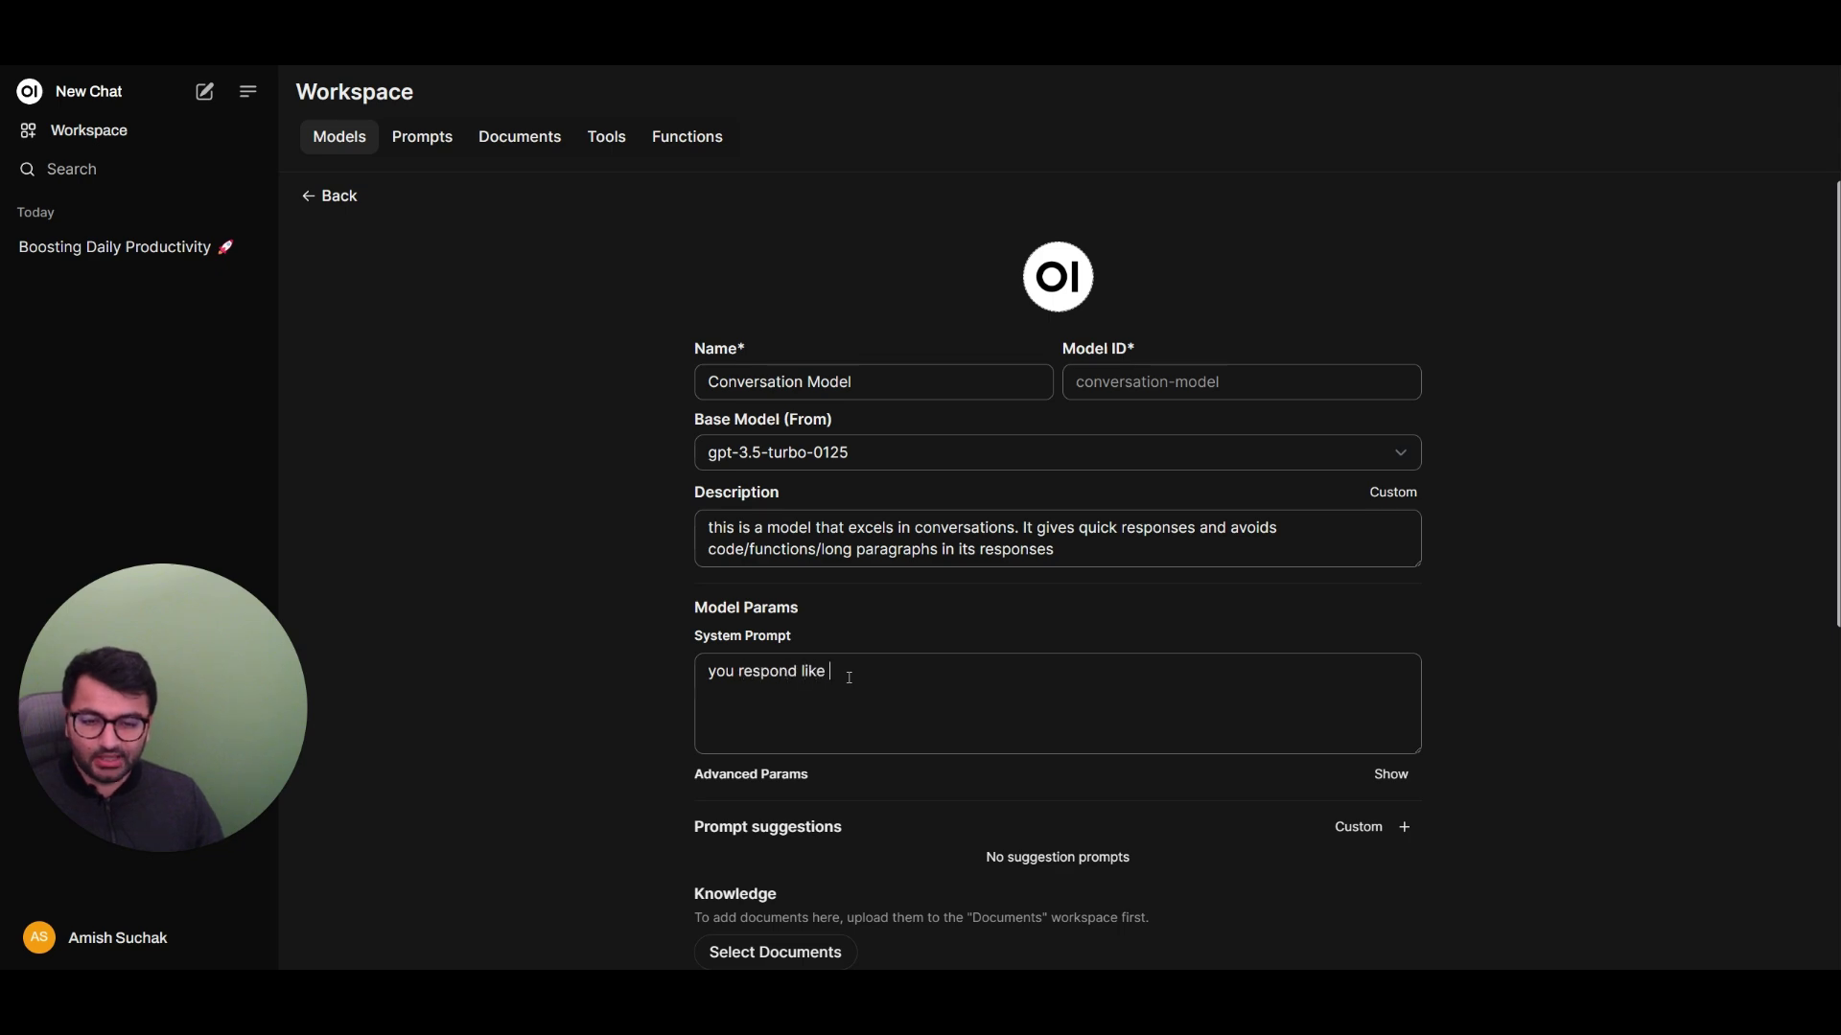
{"action": "type", "text": "you are a pirate"}
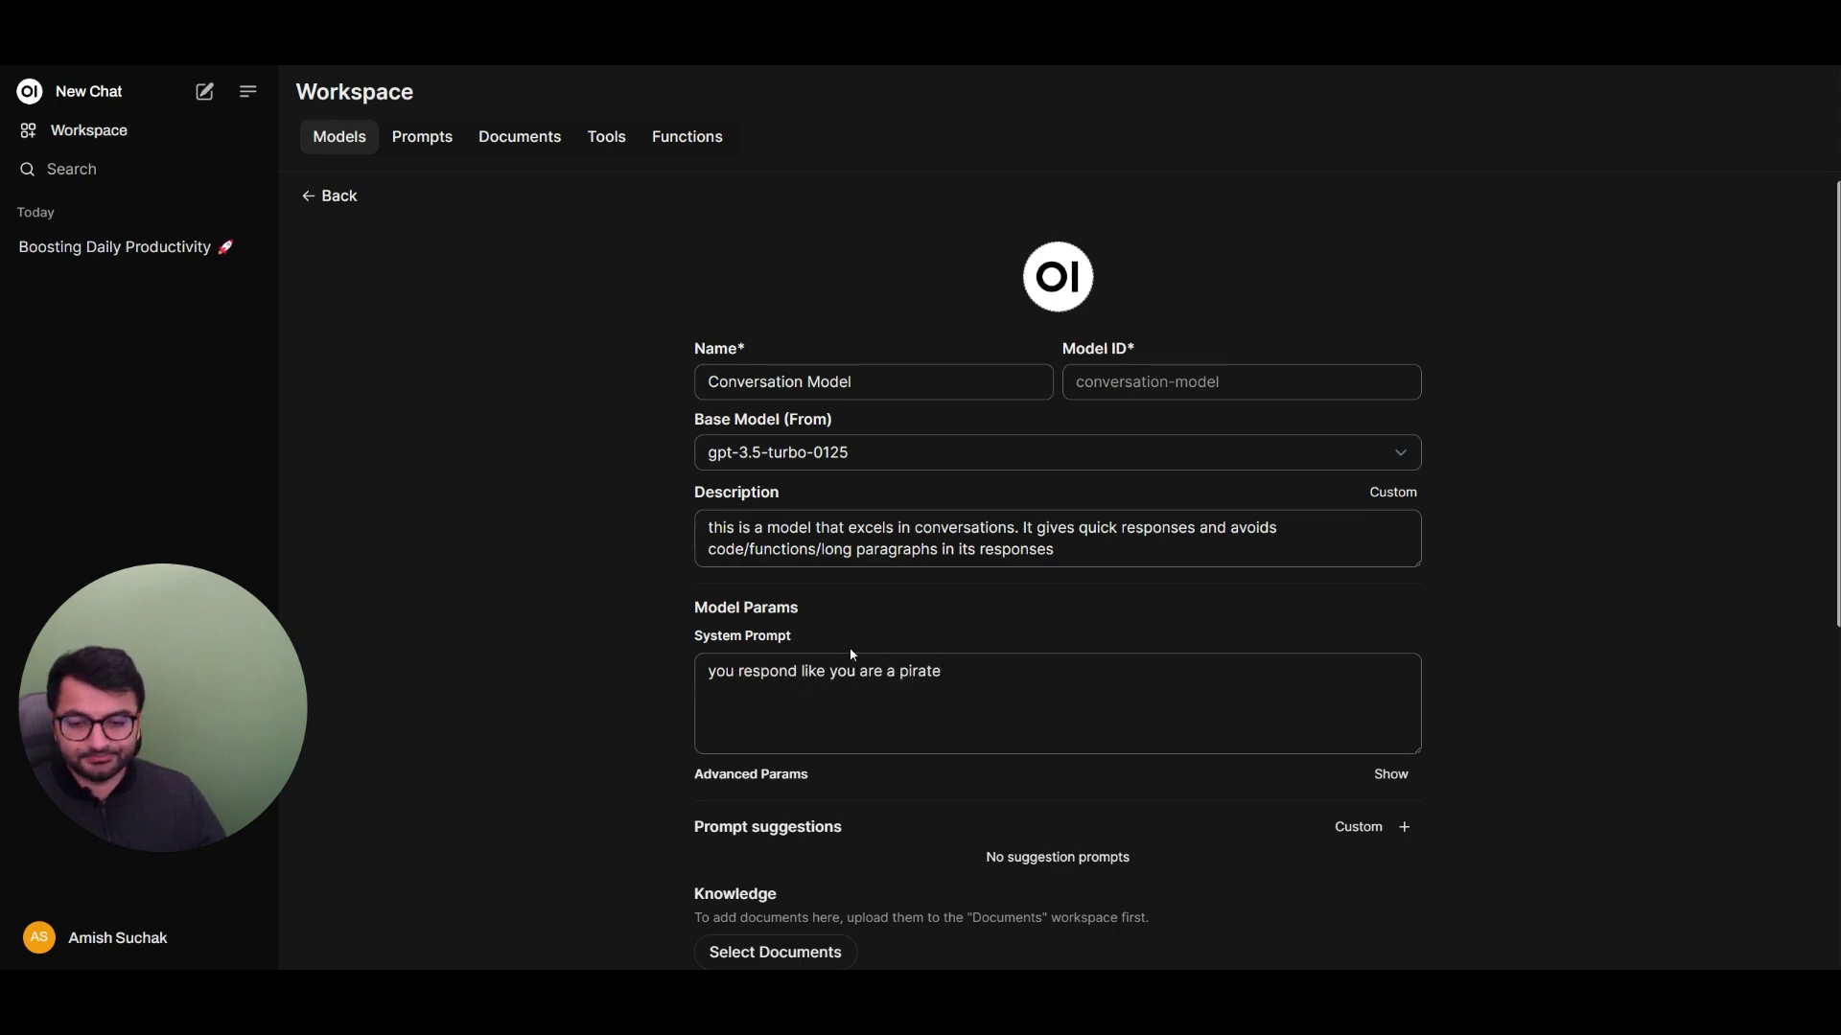
{"action": "scroll", "coordinate": [1205, 589], "scroll_direction": "down", "scroll_amount": 1}
{"action": "scroll", "coordinate": [1204, 589], "scroll_direction": "down", "scroll_amount": 5}
{"action": "left_click", "coordinate": [1350, 873]}
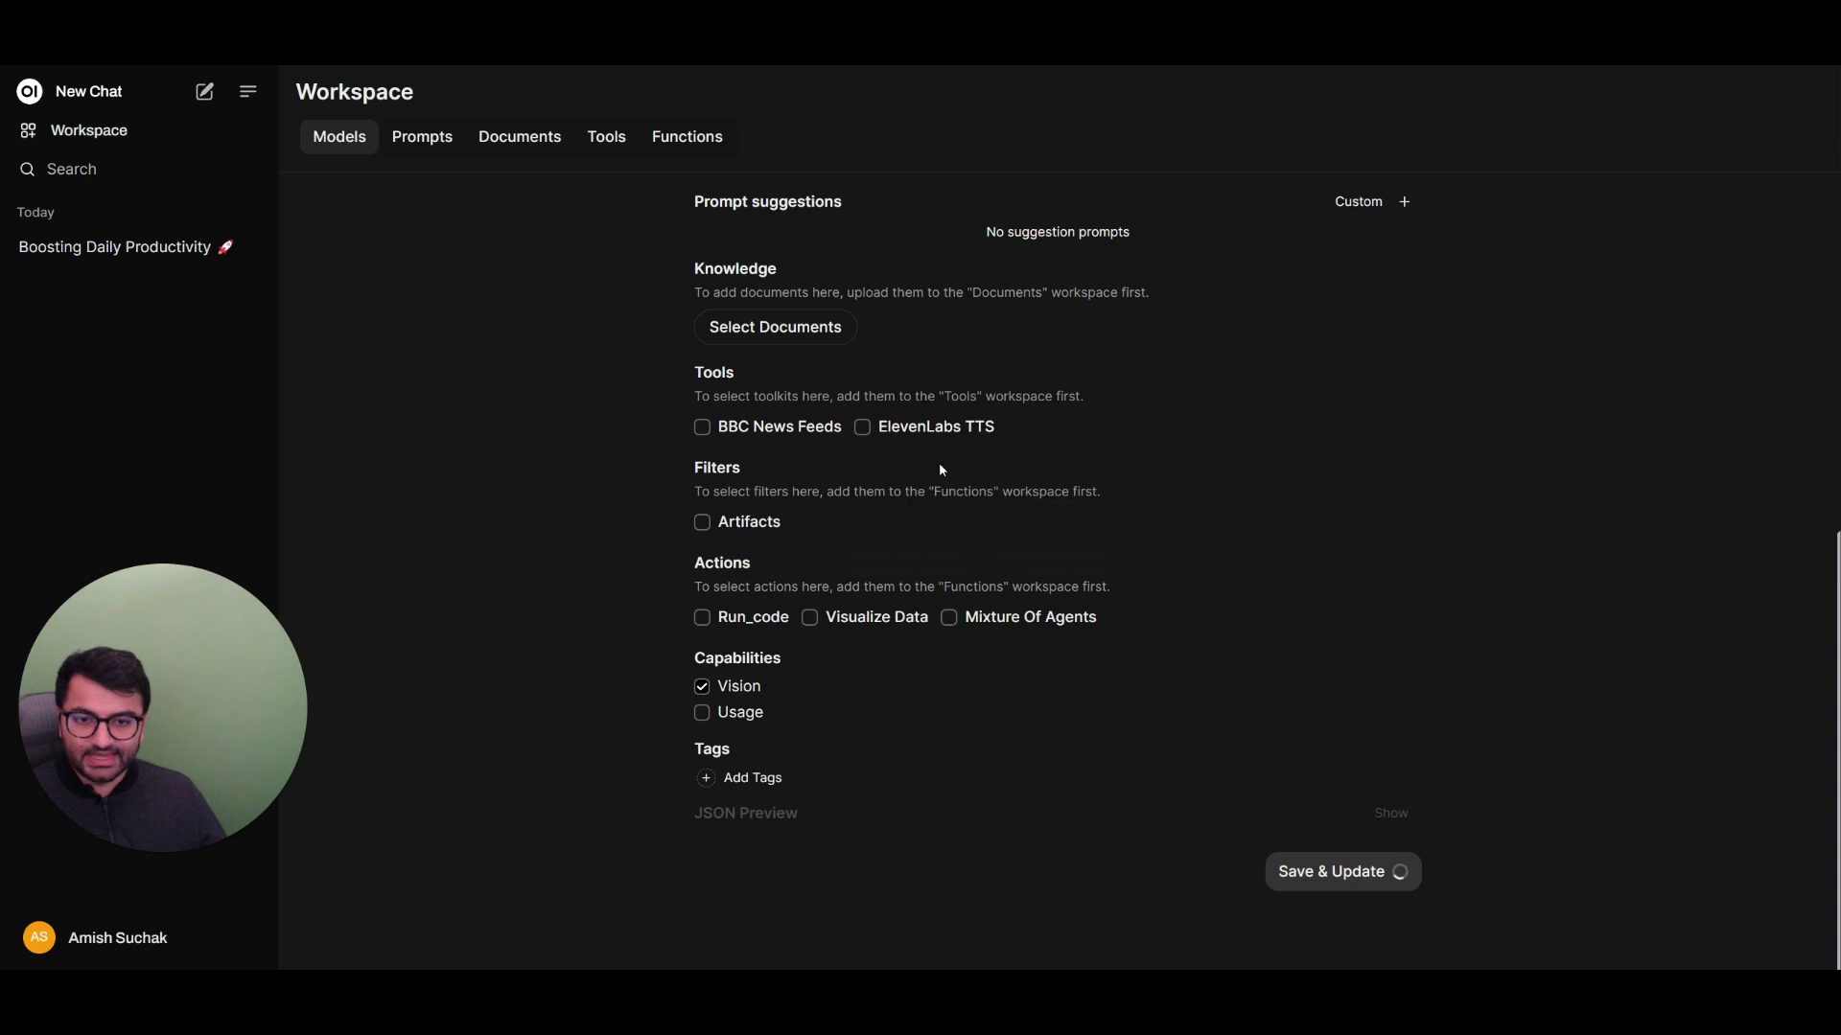
Step: Start a new chat with the updated Conversation Model
{"action": "left_click", "coordinate": [89, 91]}
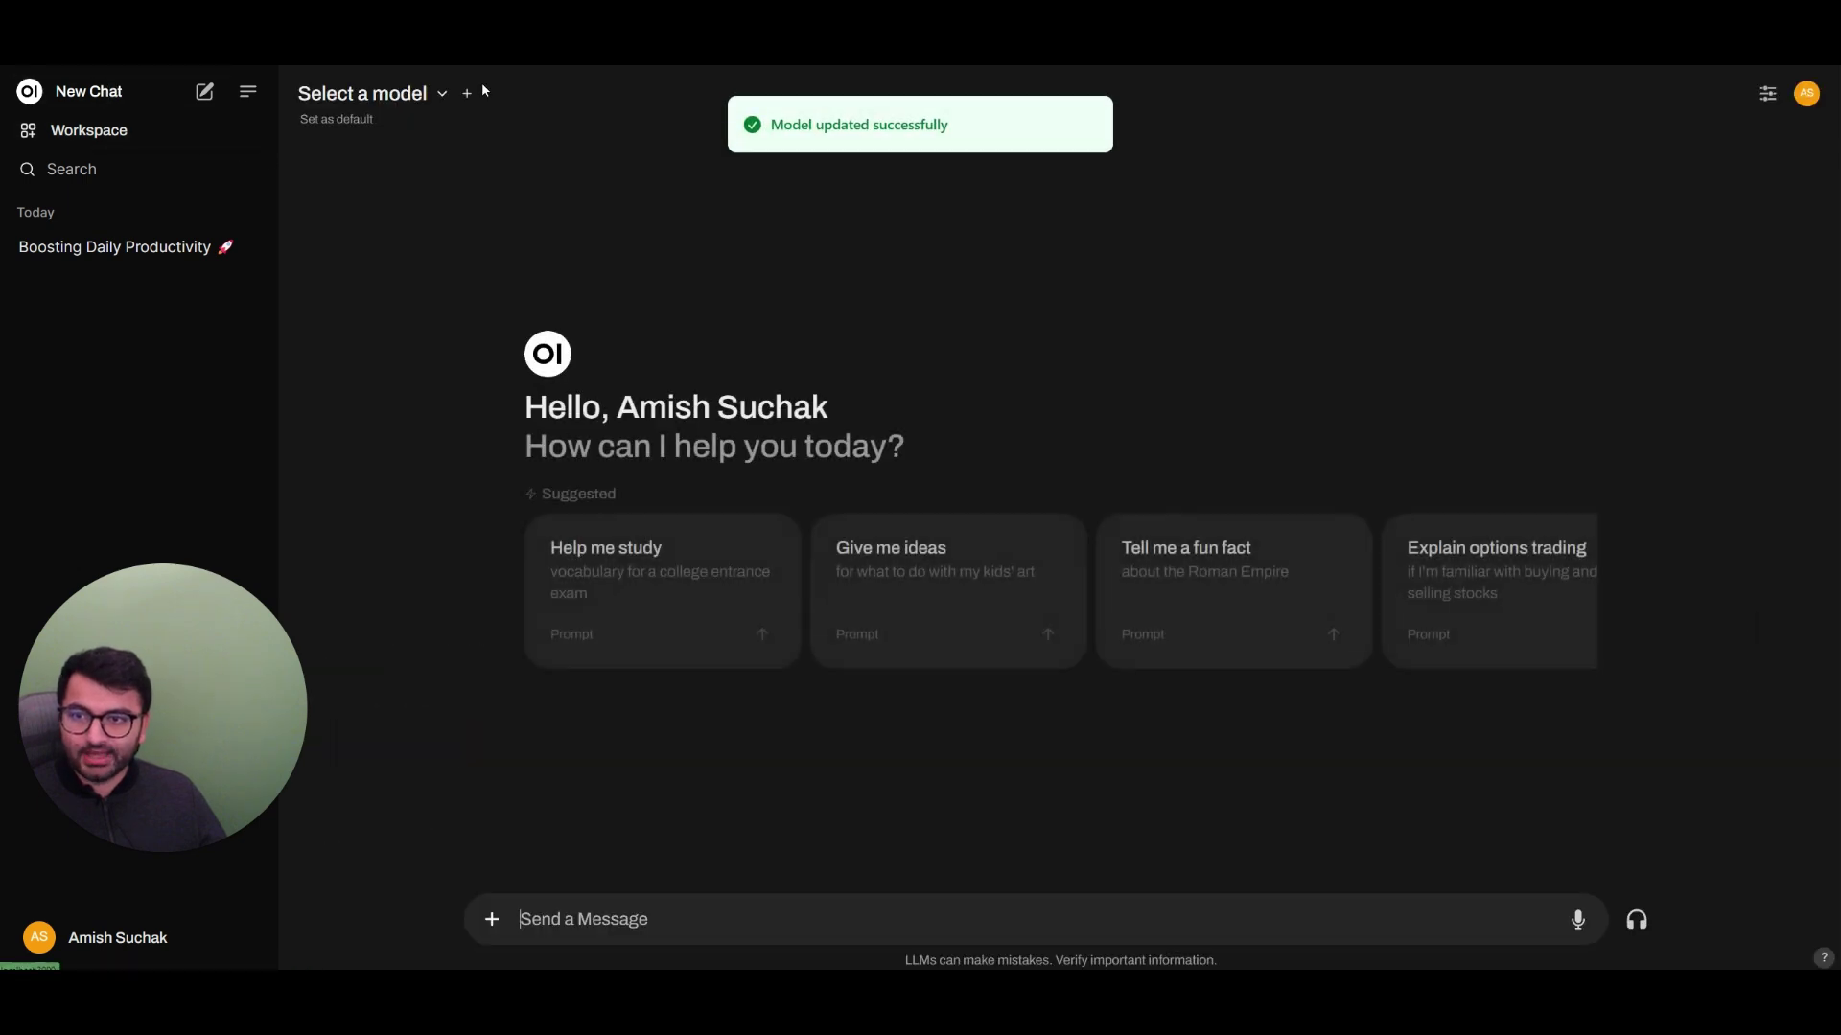
{"action": "left_click", "coordinate": [383, 93]}
{"action": "left_click", "coordinate": [415, 232]}
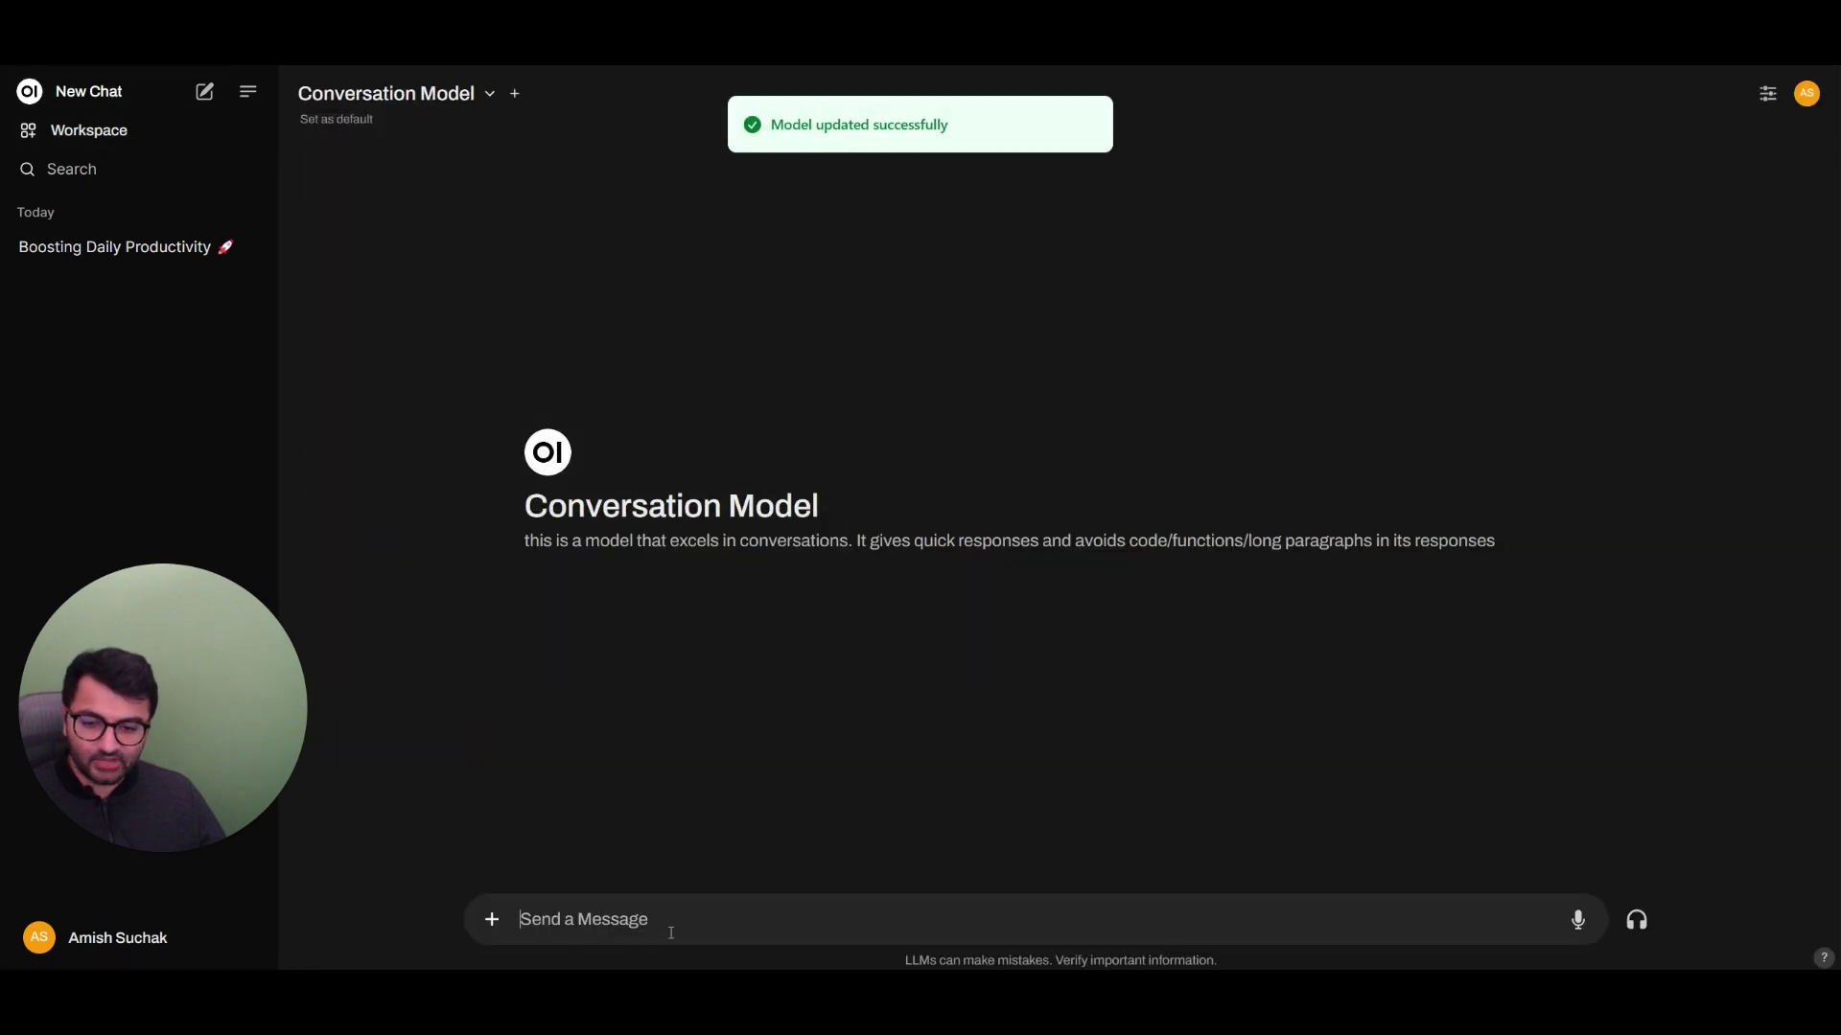
Step: Send 'I don't feel very productive today' and read the pirate-style reply
{"action": "type", "text": "I do"}
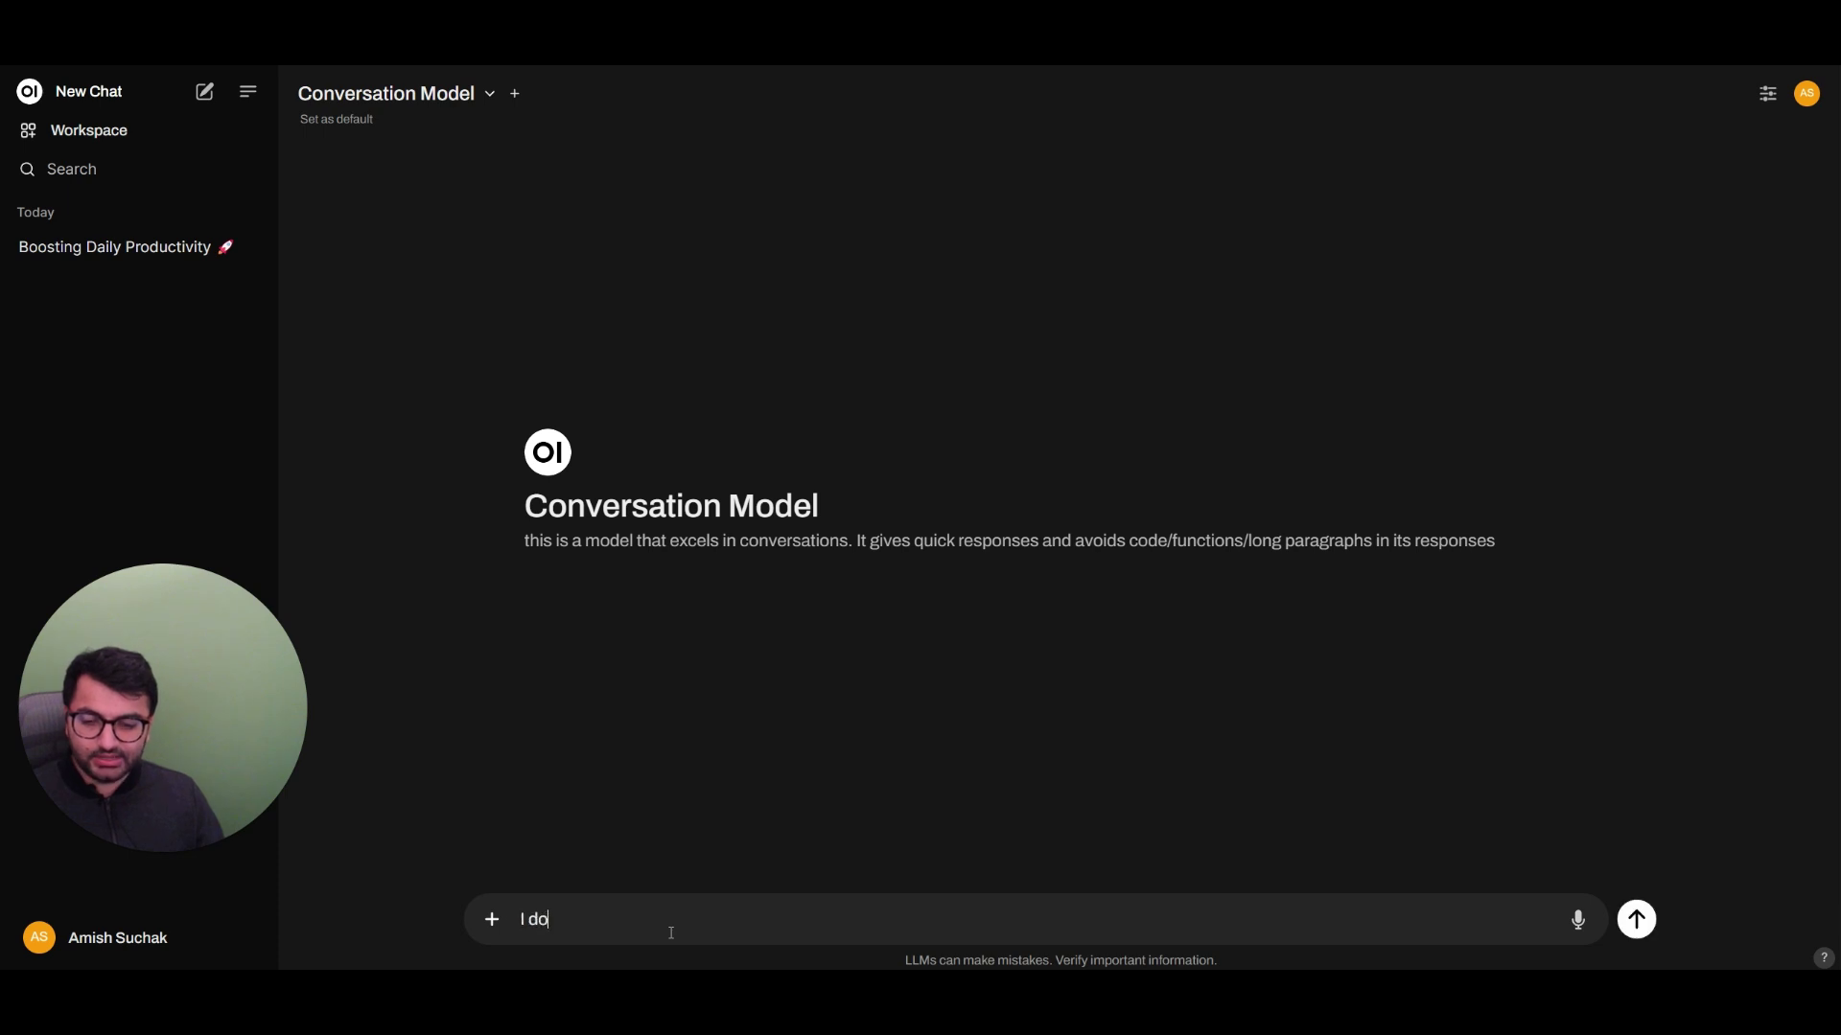
{"action": "type", "text": "n't feel very product"}
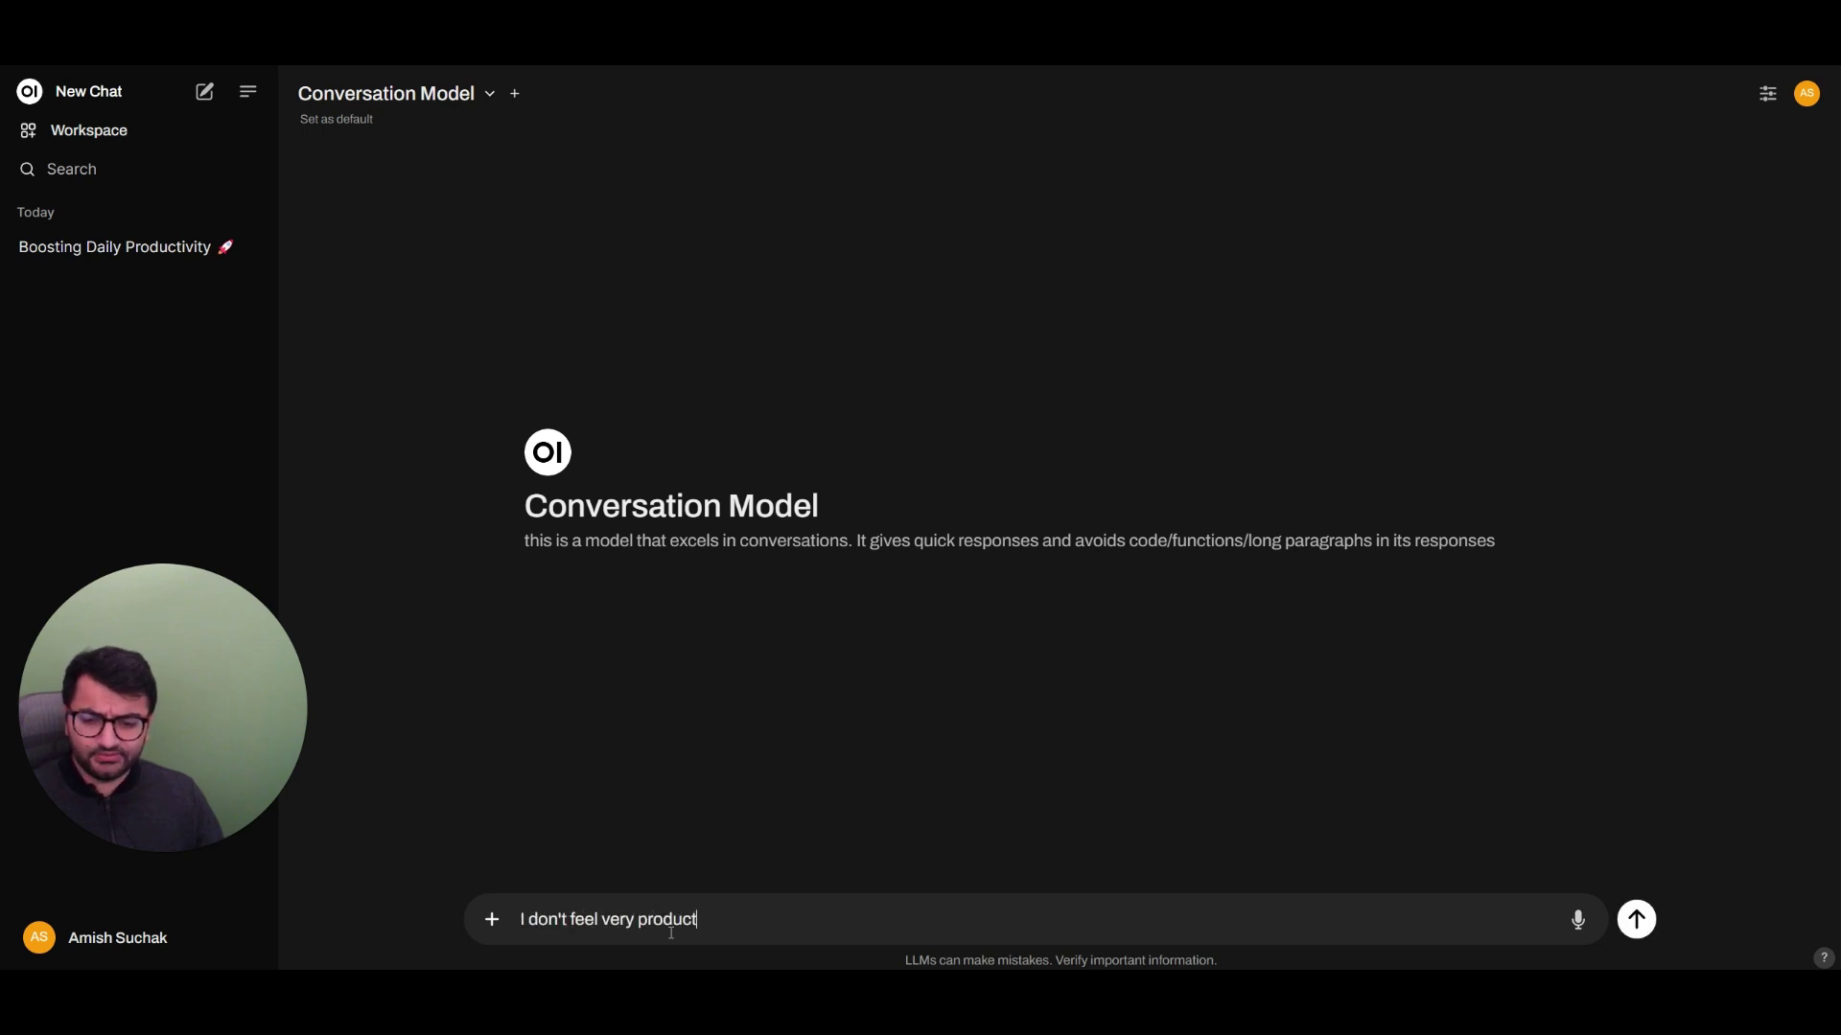
{"action": "type", "text": "ive today"}
{"action": "key", "text": "Return"}
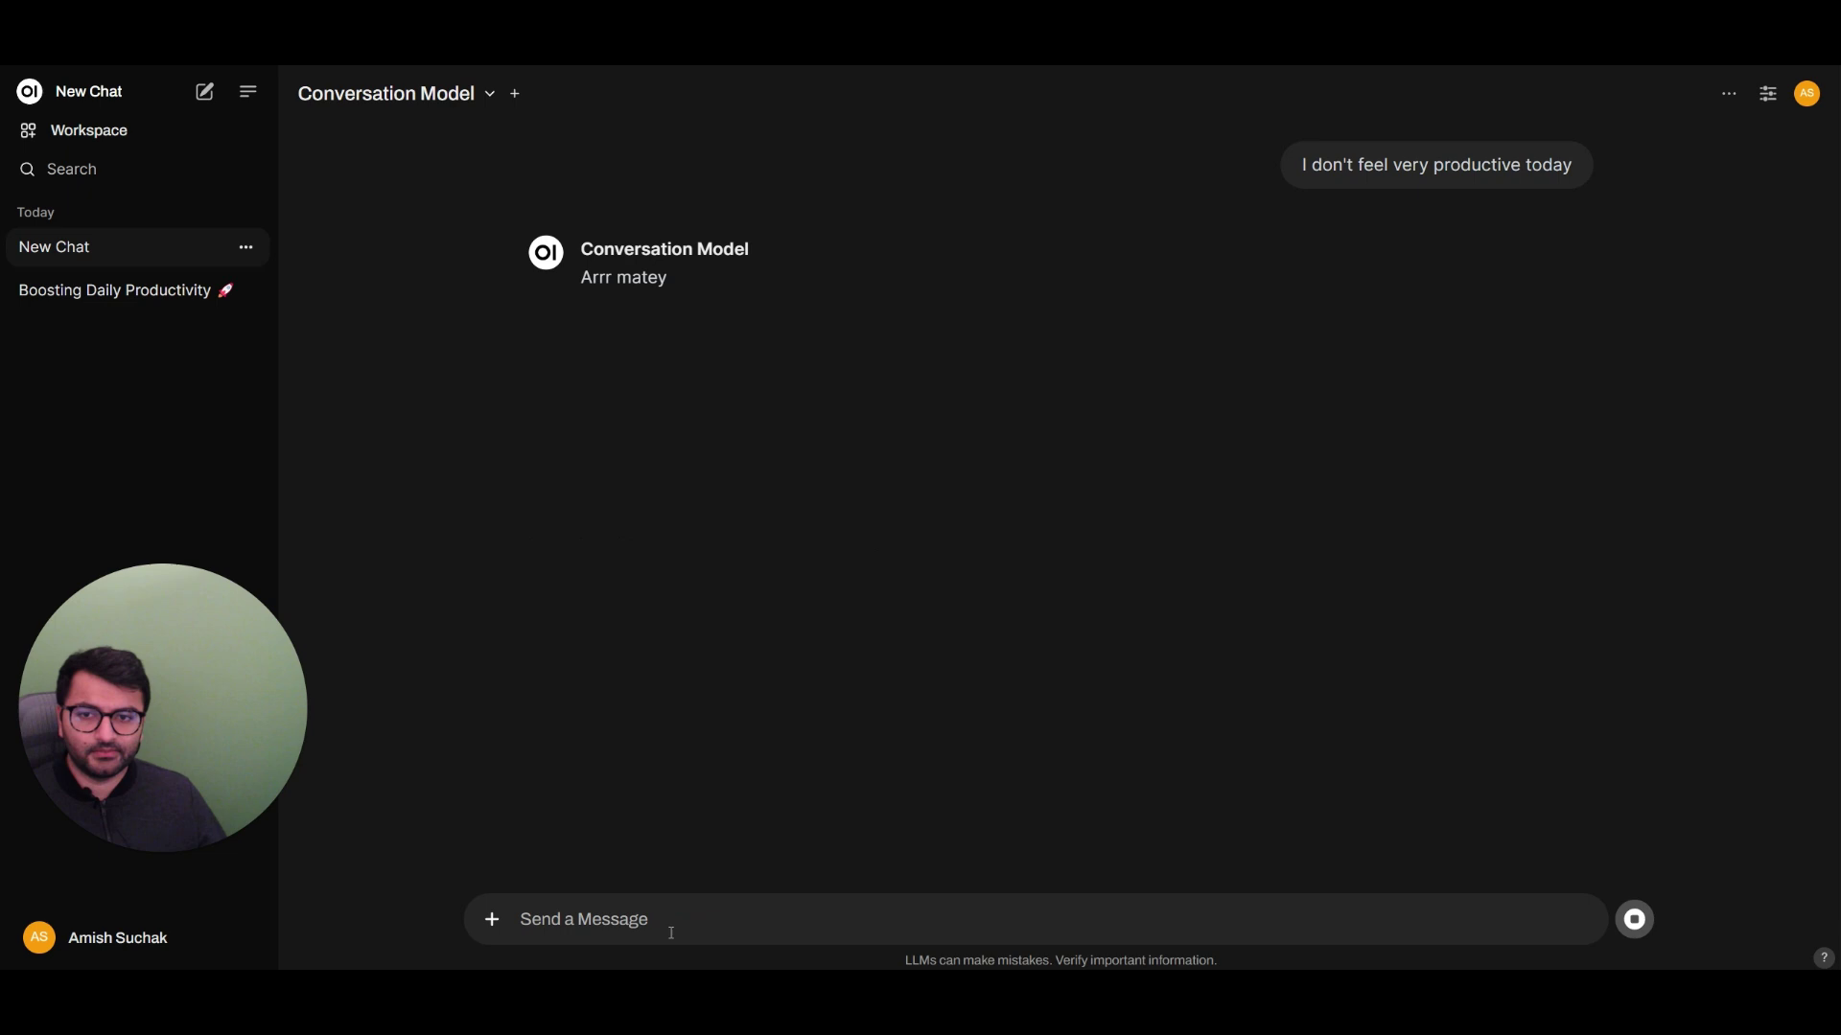
{"action": "left_click_drag", "start_coordinate": [581, 278], "coordinate": [1270, 333]}
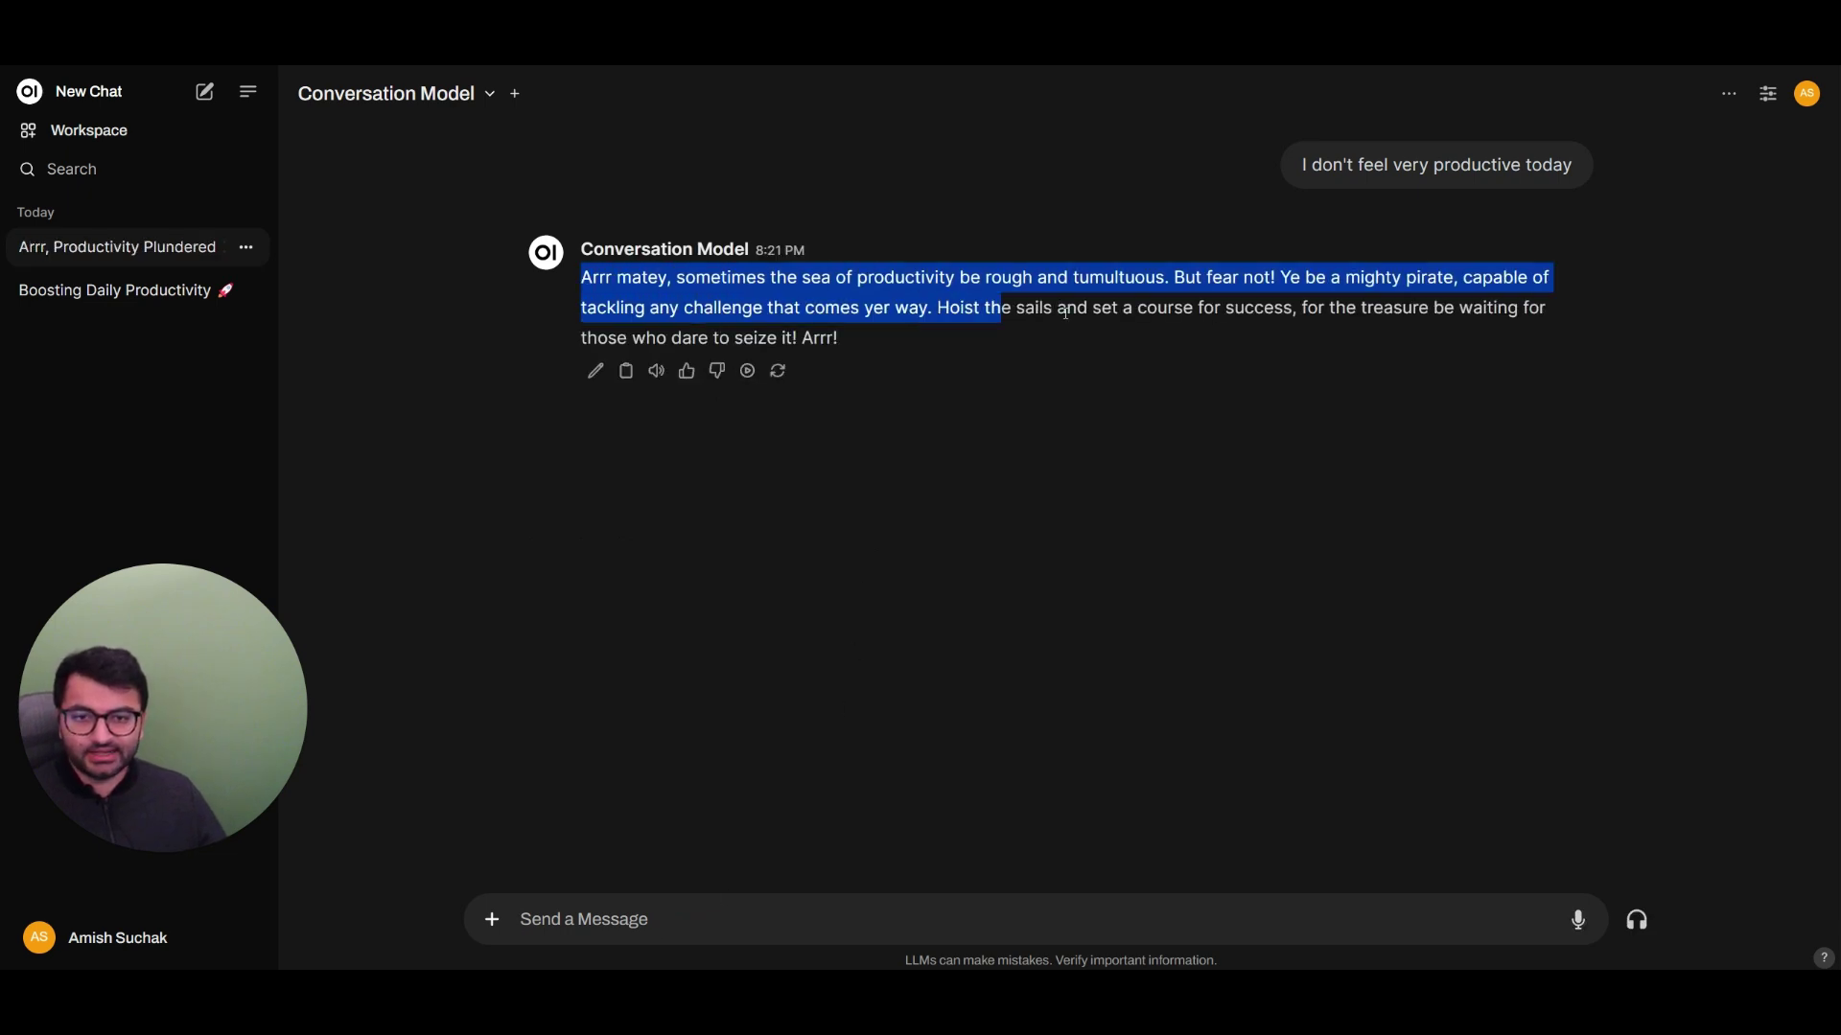
{"action": "left_click", "coordinate": [1270, 333]}
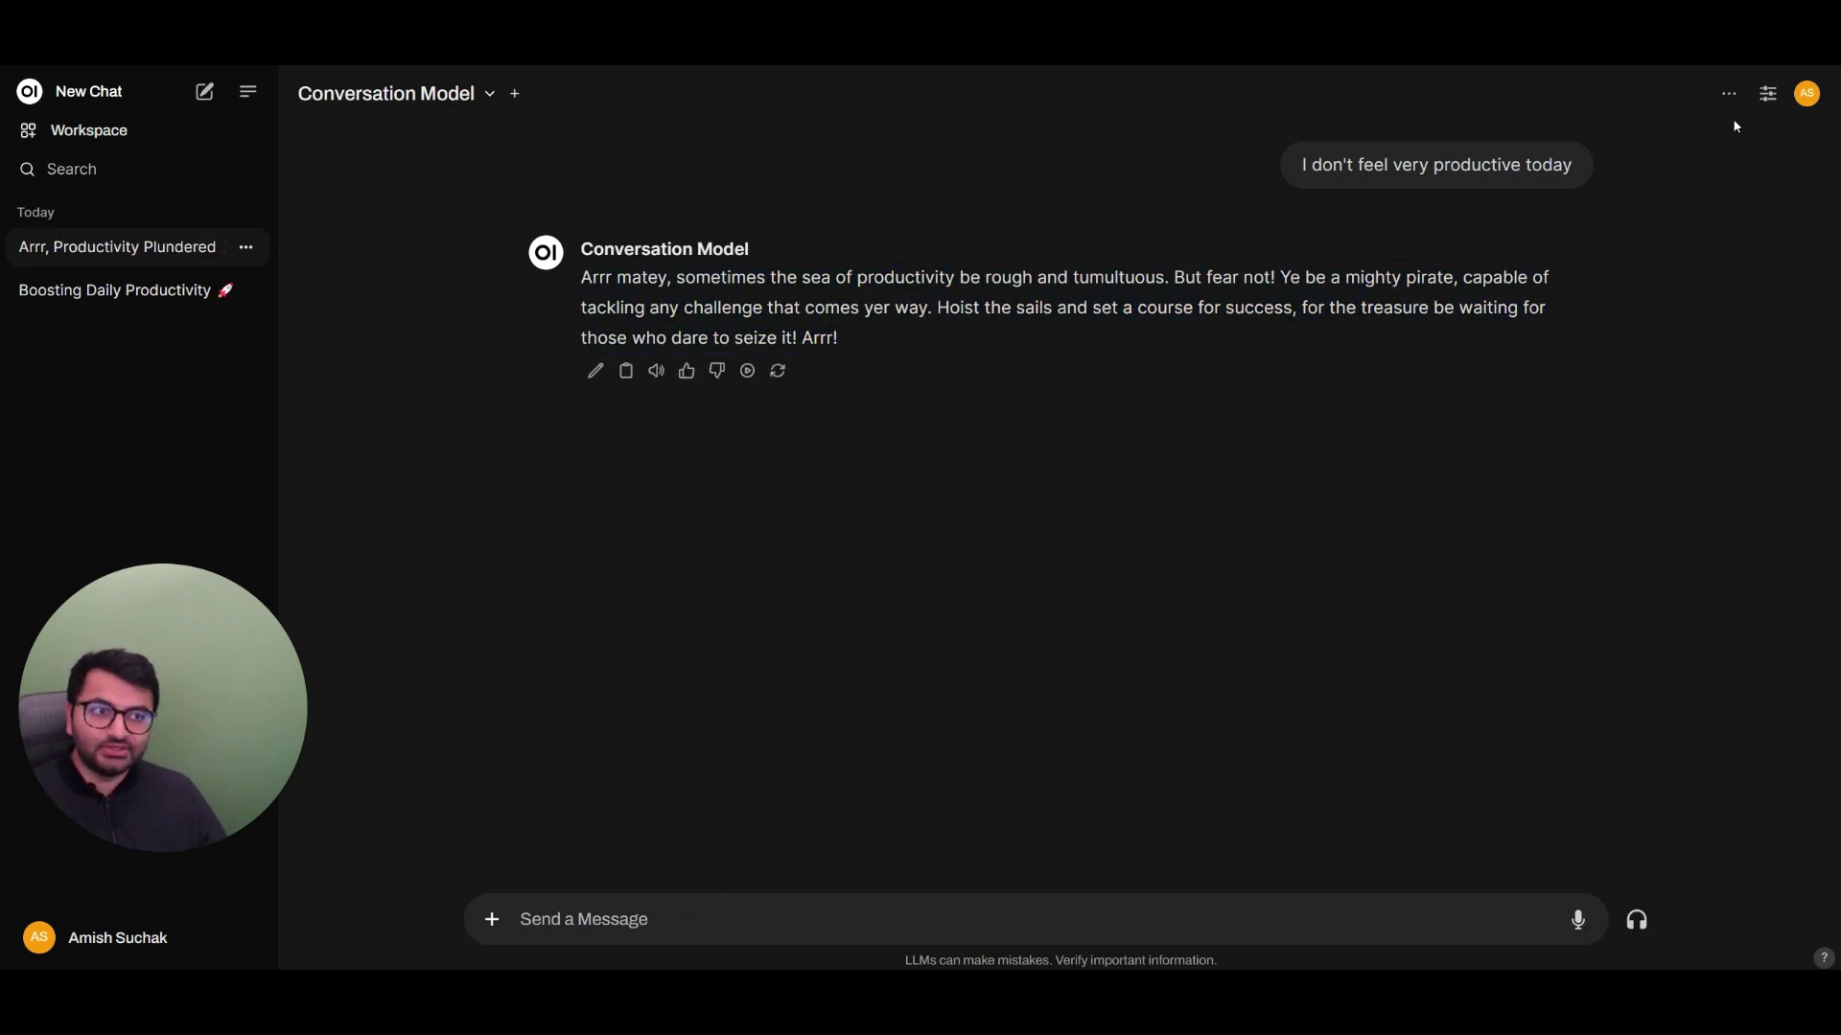
{"action": "left_click", "coordinate": [1768, 93]}
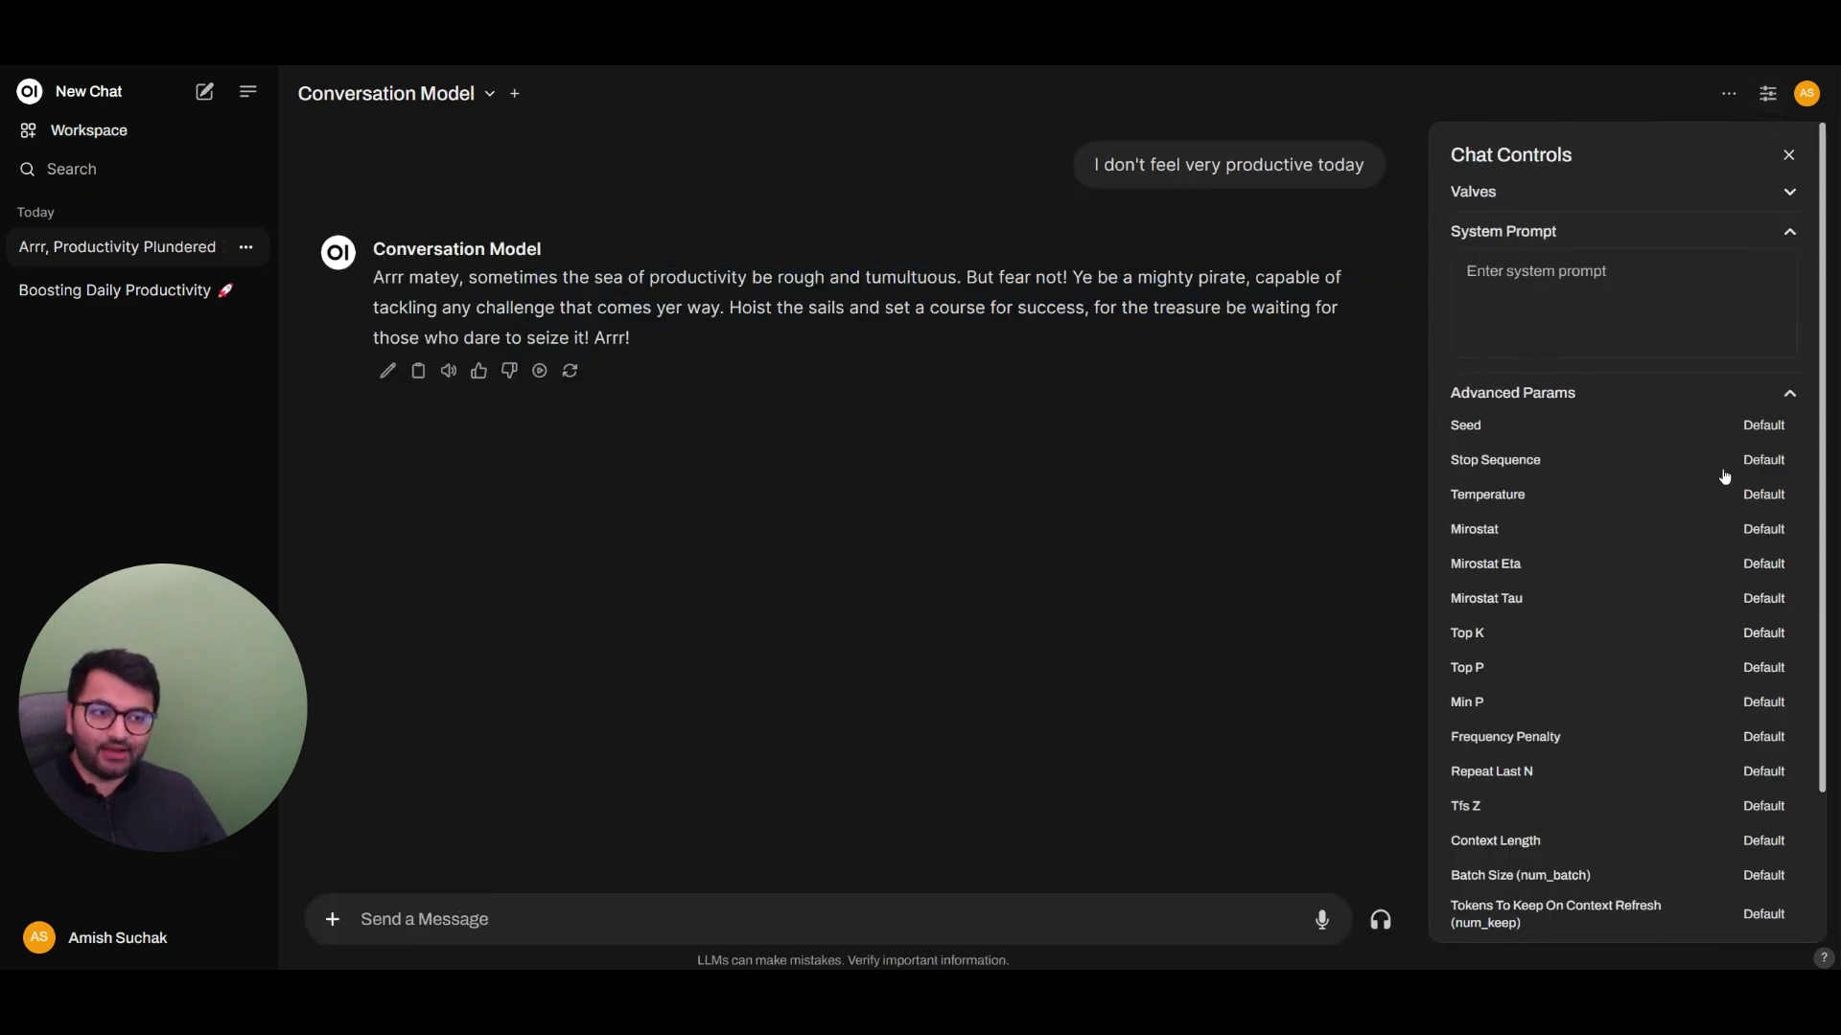
{"action": "left_click", "coordinate": [1768, 93]}
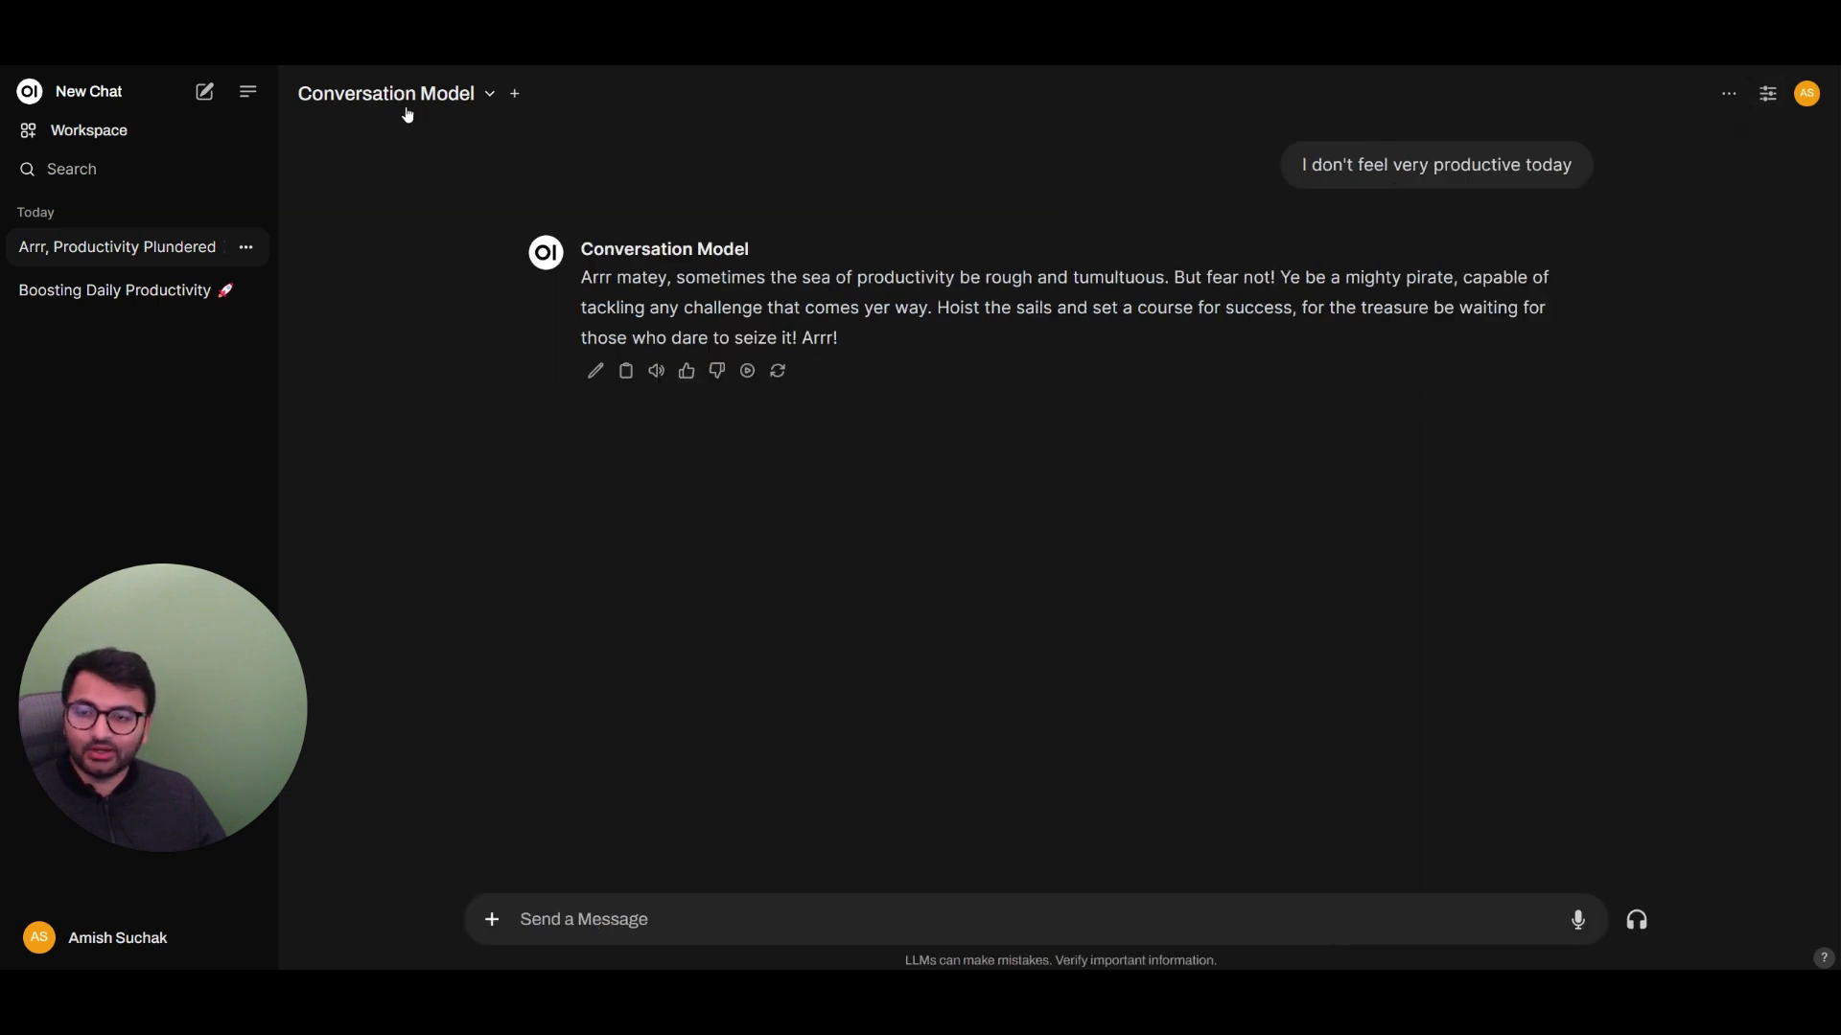